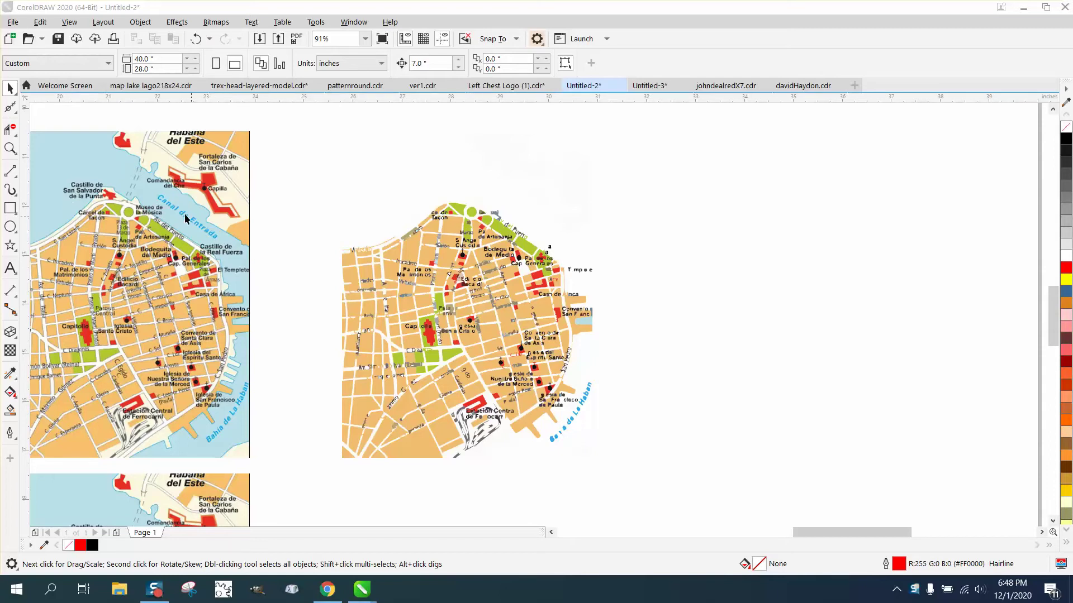
# Delete the light-blue patch at the right edge and the grey-blue stray shape at the map's top
pyautogui.click(587, 320)
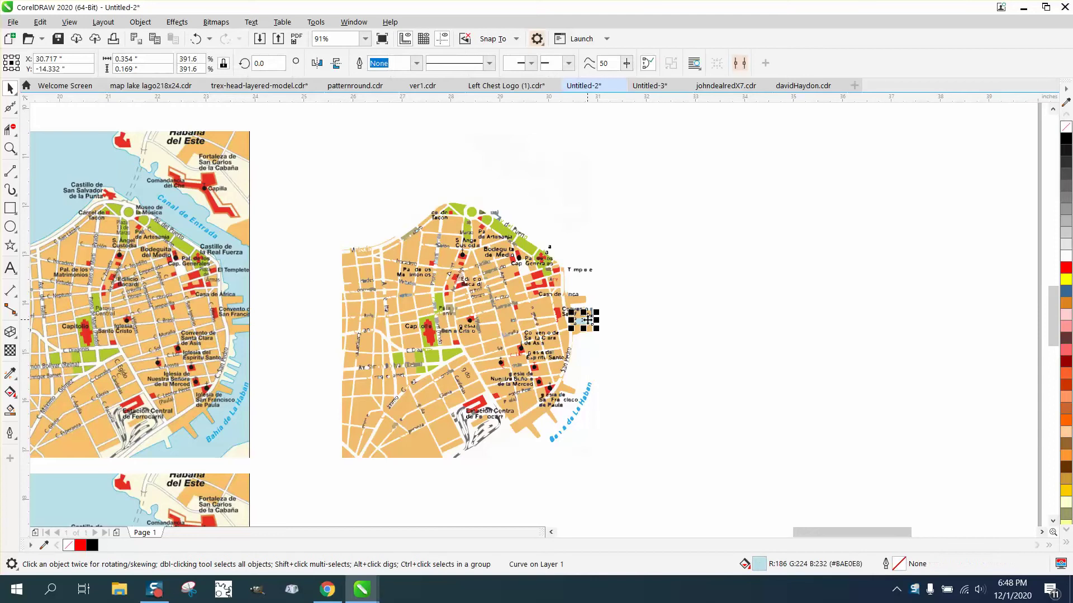
pyautogui.press('Delete')
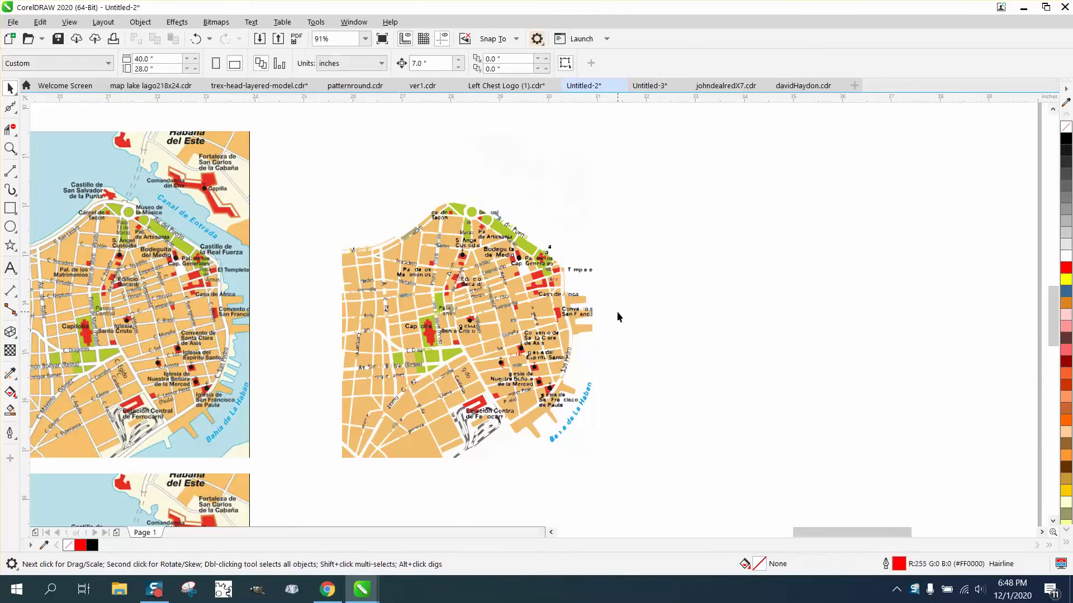
pyautogui.click(10, 148)
pyautogui.moveTo(473, 198); pyautogui.dragTo(602, 296)
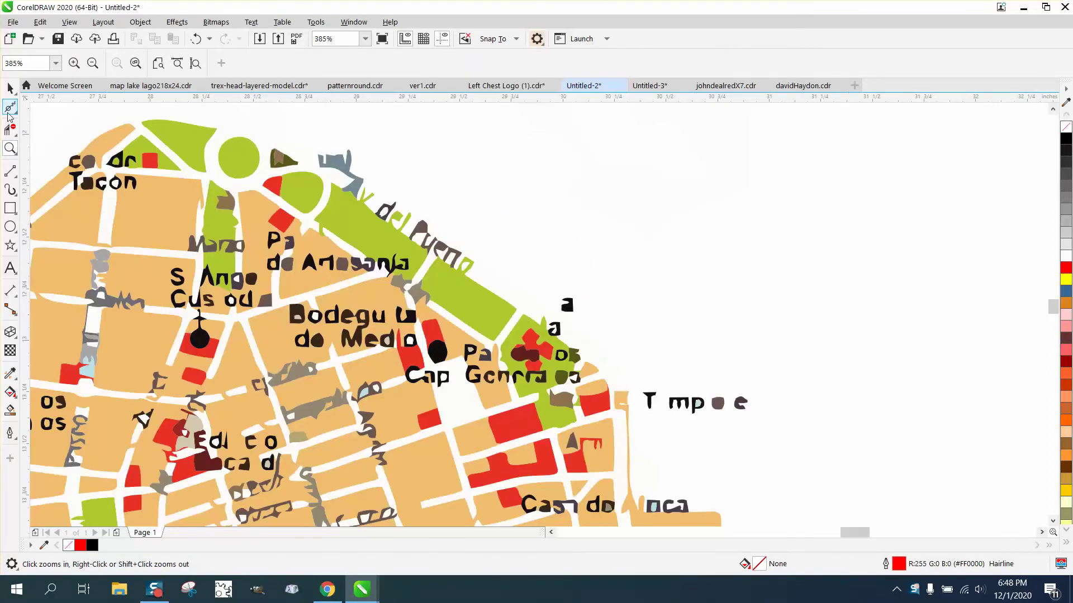
pyautogui.click(10, 88)
pyautogui.click(331, 171)
pyautogui.press('Delete')
# Delete the small brown shape, the green street strip and the small green curve
pyautogui.click(292, 161)
pyautogui.press('Delete')
pyautogui.click(370, 195)
pyautogui.press('Delete')
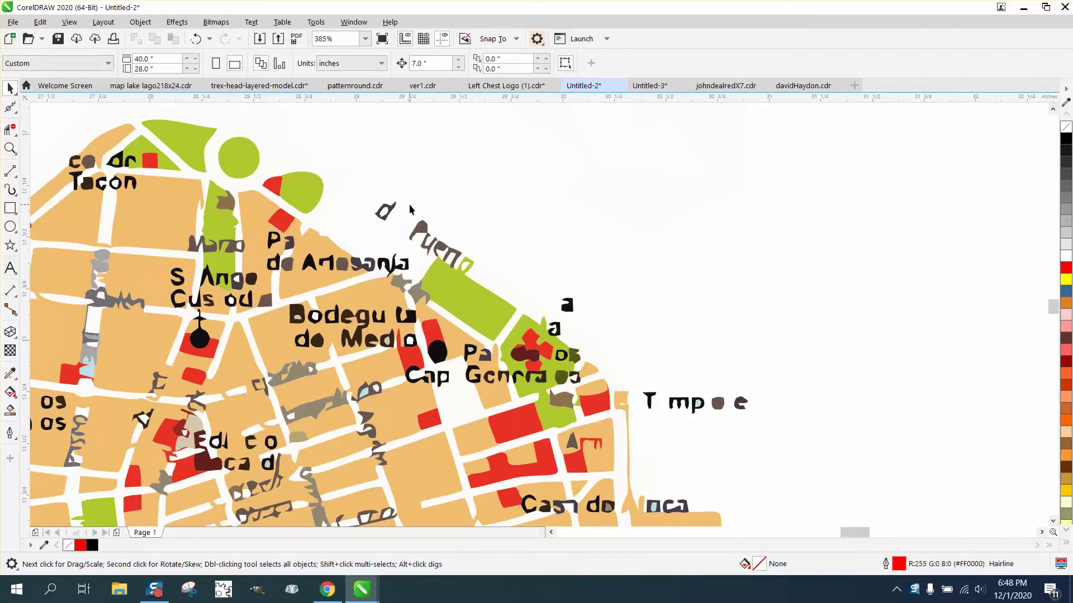
pyautogui.scroll(-4, 413, 208)
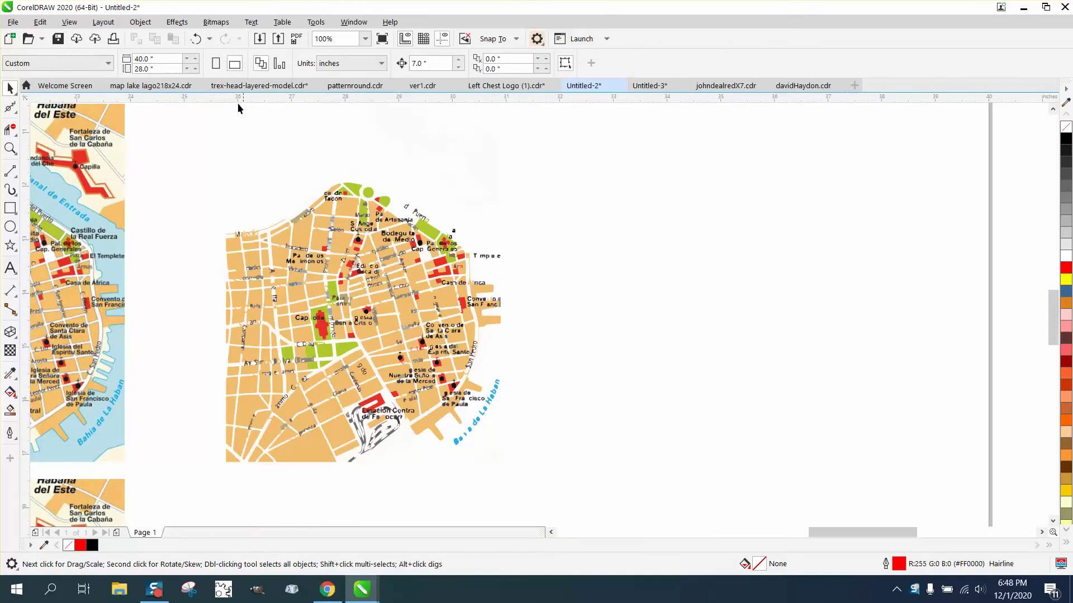
pyautogui.click(419, 223)
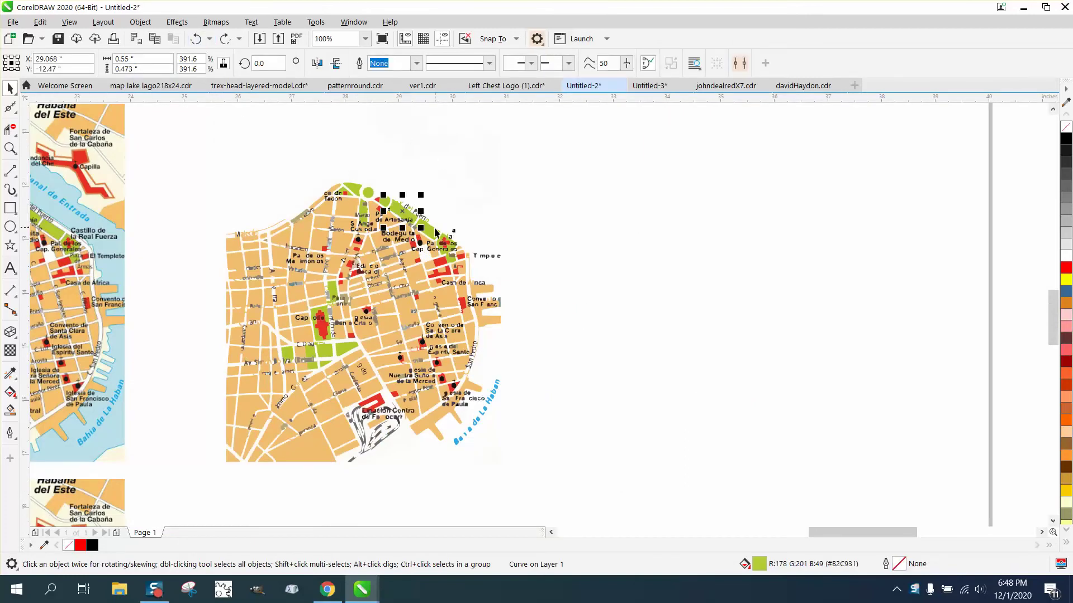
pyautogui.press('Delete')
# Zoom in on the Tmpoe area and select all the garbled Tmpoe letter pieces
pyautogui.press('z')
pyautogui.moveTo(428, 215); pyautogui.dragTo(534, 296)
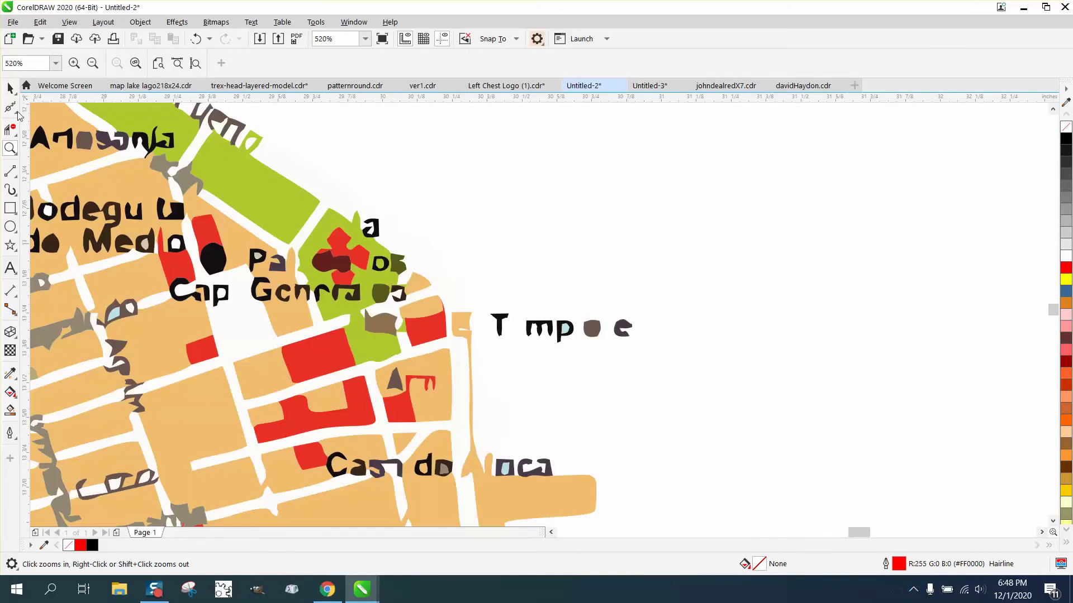
pyautogui.click(10, 88)
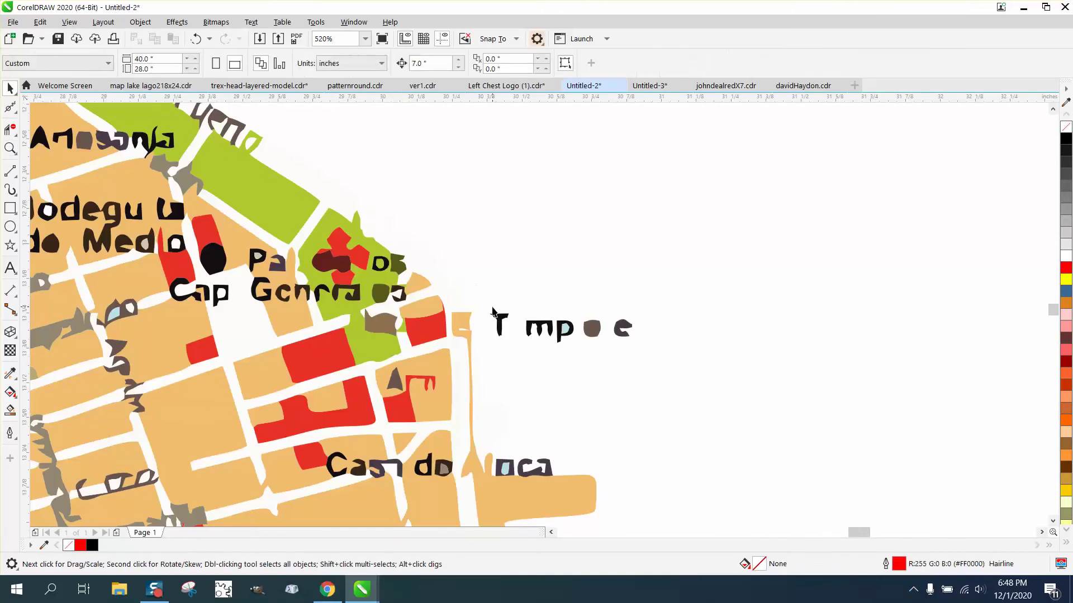
pyautogui.moveTo(488, 292); pyautogui.dragTo(640, 366)
# Delete the small dark curve near the Casa de label
pyautogui.click(500, 326)
pyautogui.scroll(-4, 492, 310)
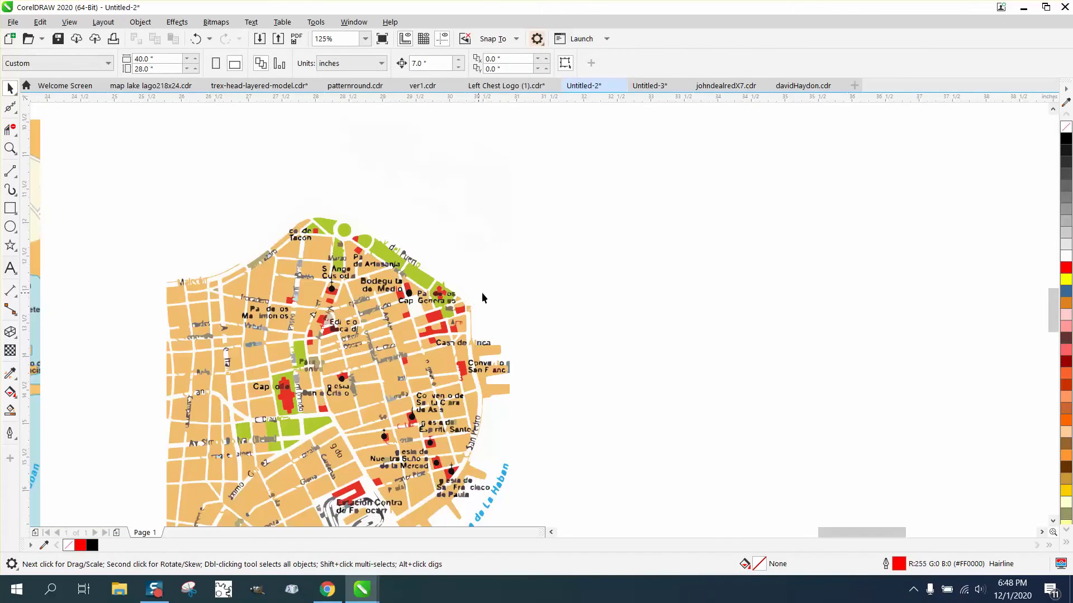
pyautogui.click(486, 343)
pyautogui.press('Delete')
pyautogui.scroll(-2, 117, 209)
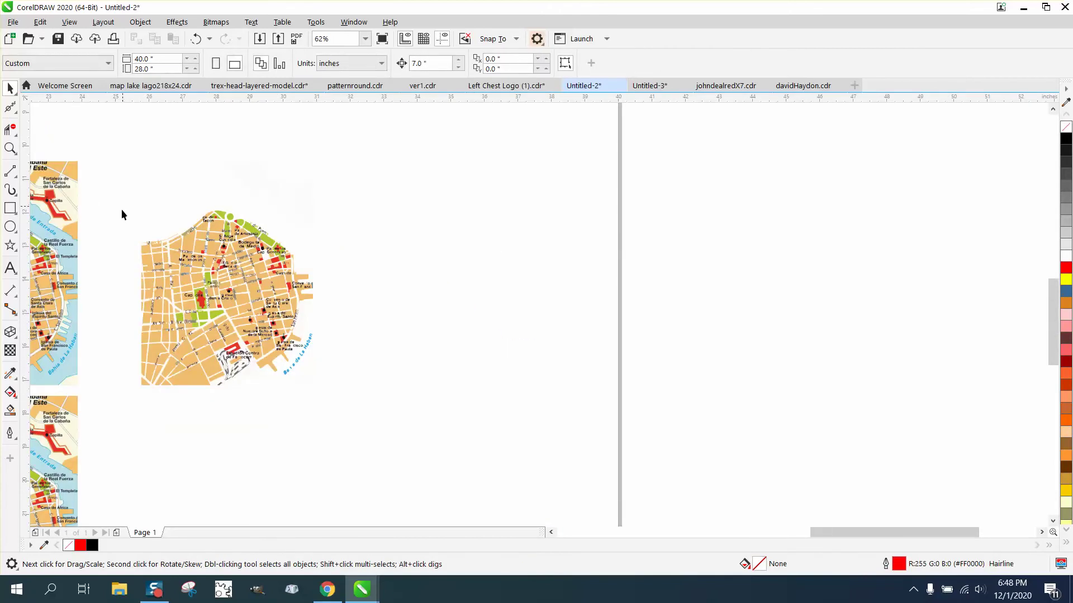
# Zoom in around Convento and remove the light-blue o shape beside it
pyautogui.click(10, 149)
pyautogui.moveTo(292, 275); pyautogui.dragTo(372, 316)
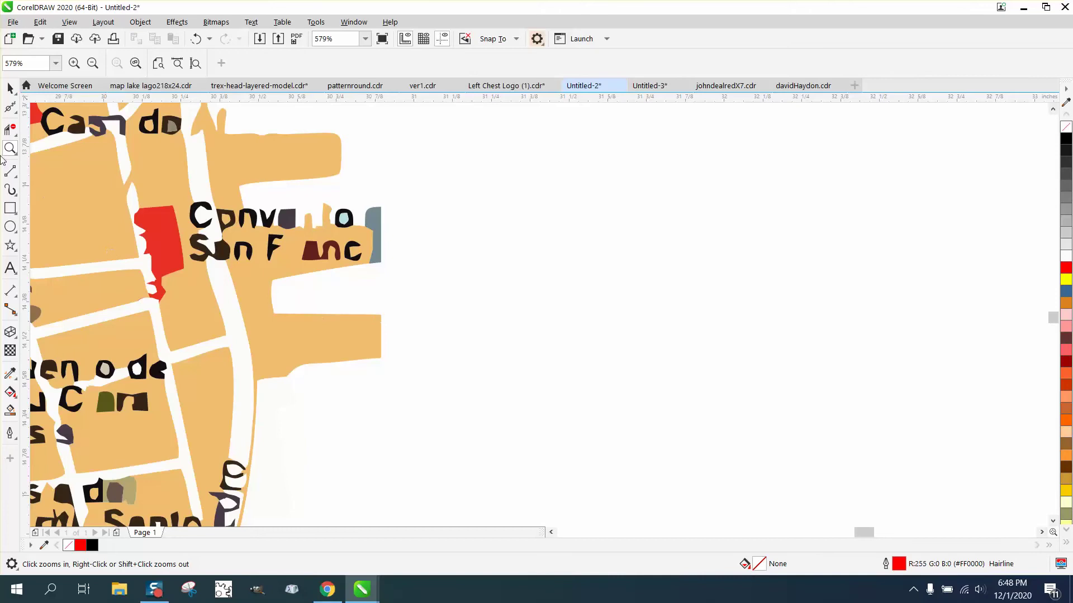
pyautogui.click(10, 88)
pyautogui.click(366, 222)
pyautogui.click(340, 215)
pyautogui.press('Delete')
# Delete the e, v and n letters of Convento and the blue letter beside Haban
pyautogui.click(315, 220)
pyautogui.click(290, 220)
pyautogui.press('Delete')
pyautogui.click(266, 217)
pyautogui.press('Delete')
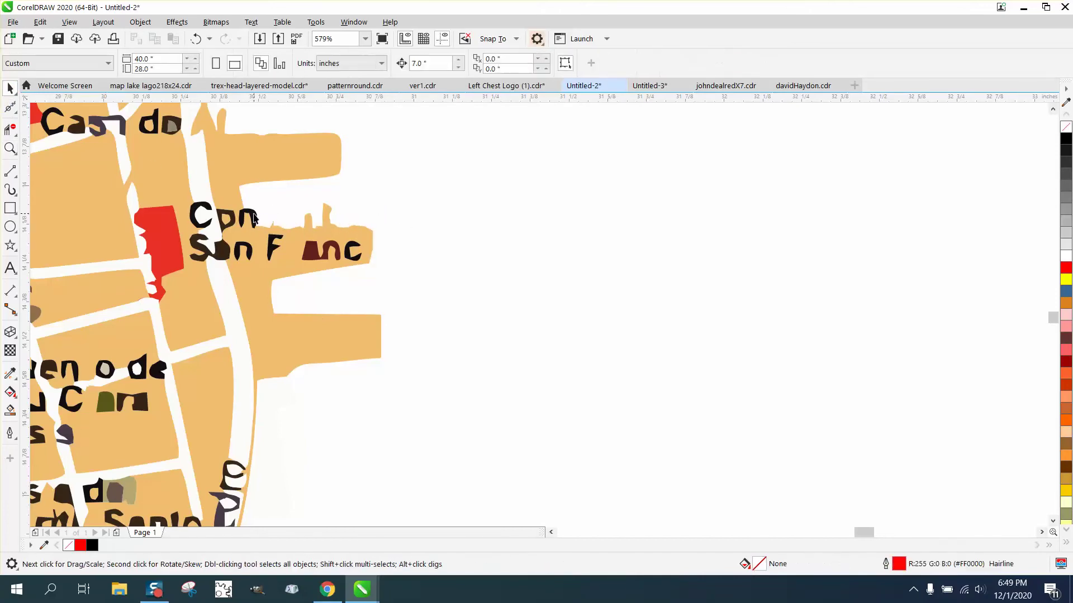
pyautogui.click(237, 219)
pyautogui.press('Delete')
pyautogui.scroll(-5, 339, 263)
pyautogui.click(363, 451)
pyautogui.press('Delete')
# In the southeast corner, delete the cisco piece, the grey ha fragment, and the e and d letters
pyautogui.scroll(-2, 305, 416)
pyautogui.click(10, 149)
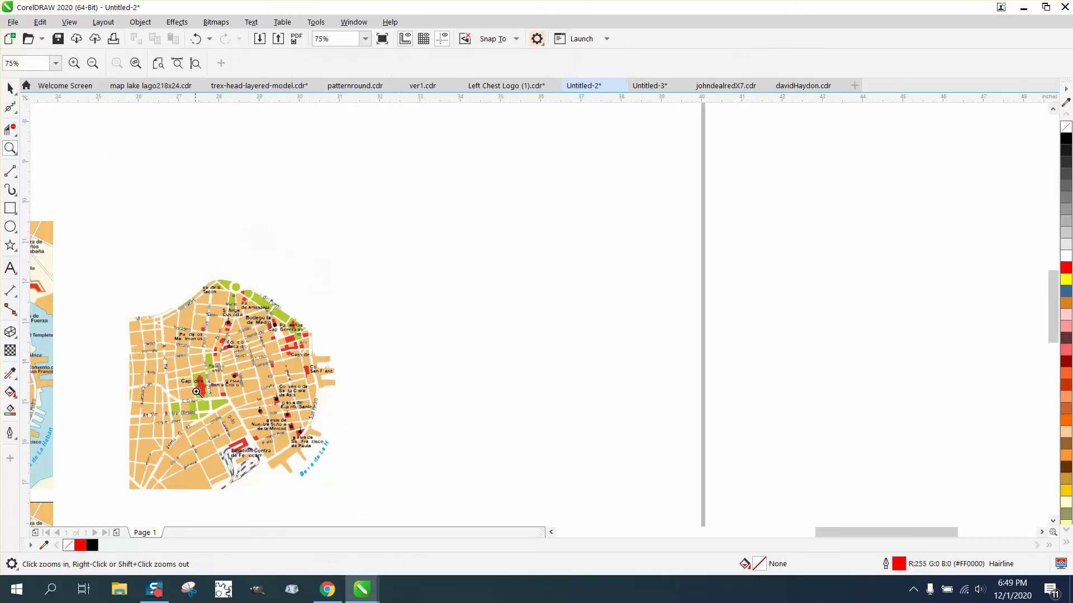
pyautogui.moveTo(220, 425); pyautogui.dragTo(415, 496)
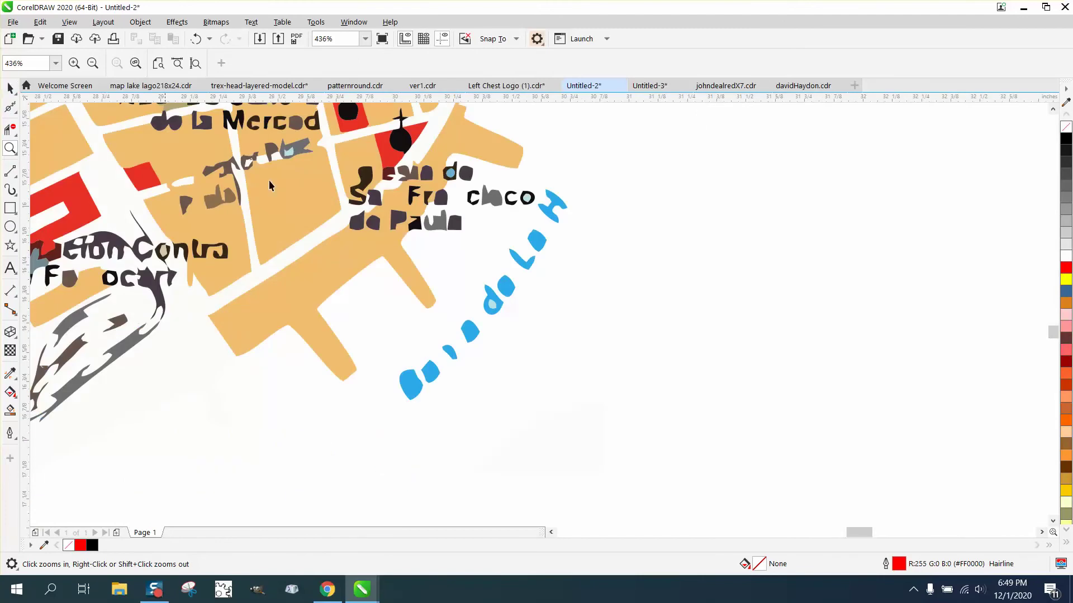
pyautogui.click(9, 88)
pyautogui.click(510, 200)
pyautogui.press('Delete')
pyautogui.click(499, 199)
pyautogui.press('Delete')
pyautogui.click(464, 173)
pyautogui.press('Delete')
pyautogui.click(450, 173)
pyautogui.press('Delete')
# Delete the a and c pieces and the de Paula letter fragments of San Francisco de Paula
pyautogui.click(442, 199)
pyautogui.press('Delete')
pyautogui.click(472, 197)
pyautogui.press('Delete')
pyautogui.click(453, 217)
pyautogui.press('Delete')
pyautogui.click(453, 221)
pyautogui.press('Delete')
pyautogui.click(455, 223)
pyautogui.press('Delete')
pyautogui.click(454, 223)
pyautogui.press('Delete')
# Delete the black o letter, the blue La H fragments and the blue de letters
pyautogui.click(526, 198)
pyautogui.press('Delete')
pyautogui.click(555, 200)
pyautogui.press('Delete')
pyautogui.press('Delete')
pyautogui.moveTo(581, 187); pyautogui.dragTo(492, 334)
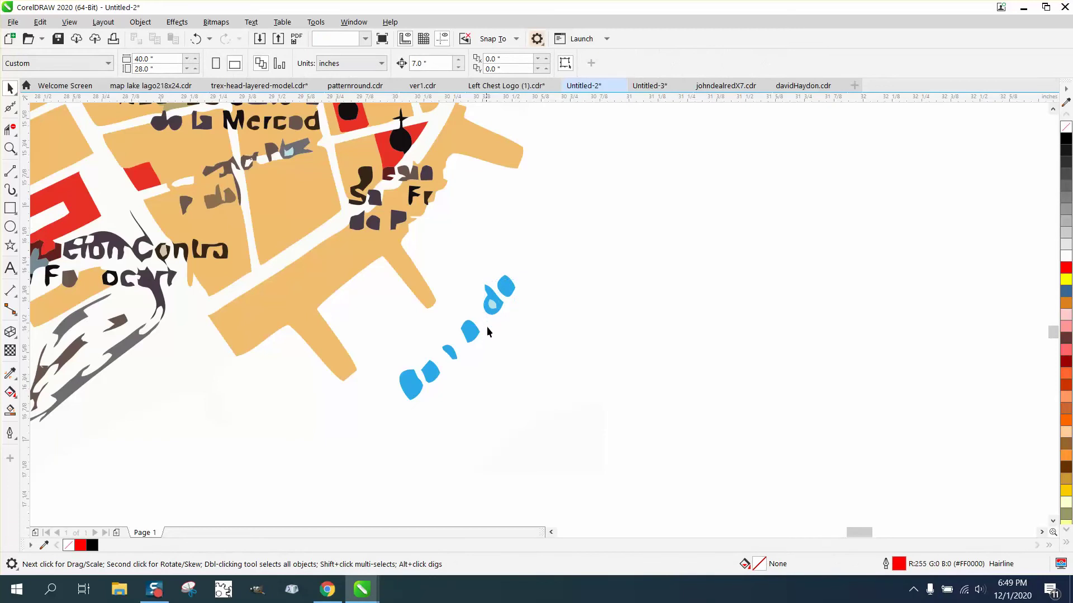
pyautogui.press('Delete')
pyautogui.moveTo(521, 270); pyautogui.dragTo(474, 335)
# Clear the remaining blue bay lettering pieces from the eastern shore
pyautogui.press('Delete')
pyautogui.click(449, 354)
pyautogui.click(393, 343)
pyautogui.moveTo(498, 404); pyautogui.dragTo(498, 404)
pyautogui.press('Delete')
pyautogui.click(469, 330)
pyautogui.press('Delete')
pyautogui.scroll(-3, 541, 356)
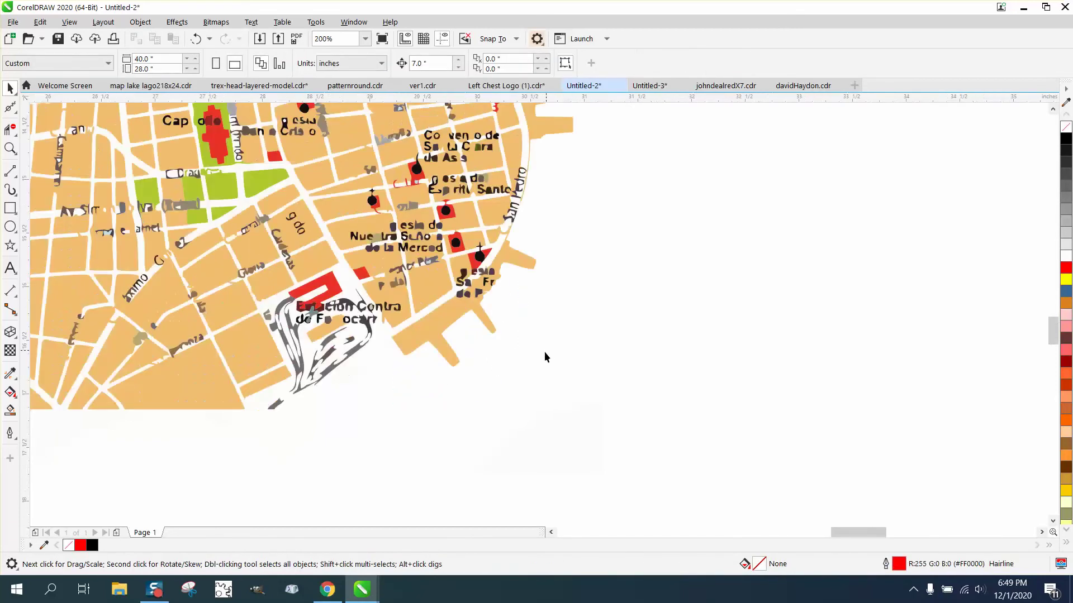
pyautogui.scroll(-4, 357, 350)
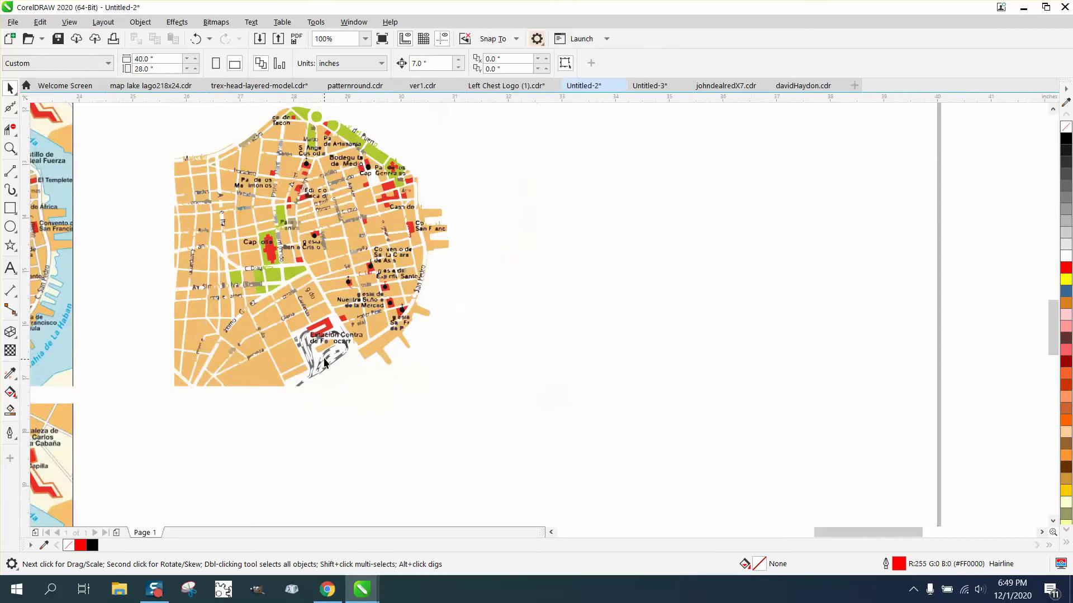
# Zoom in on the traced Estación Central railway area to compare it with the original map
pyautogui.click(10, 148)
pyautogui.scroll(7, 202, 363)
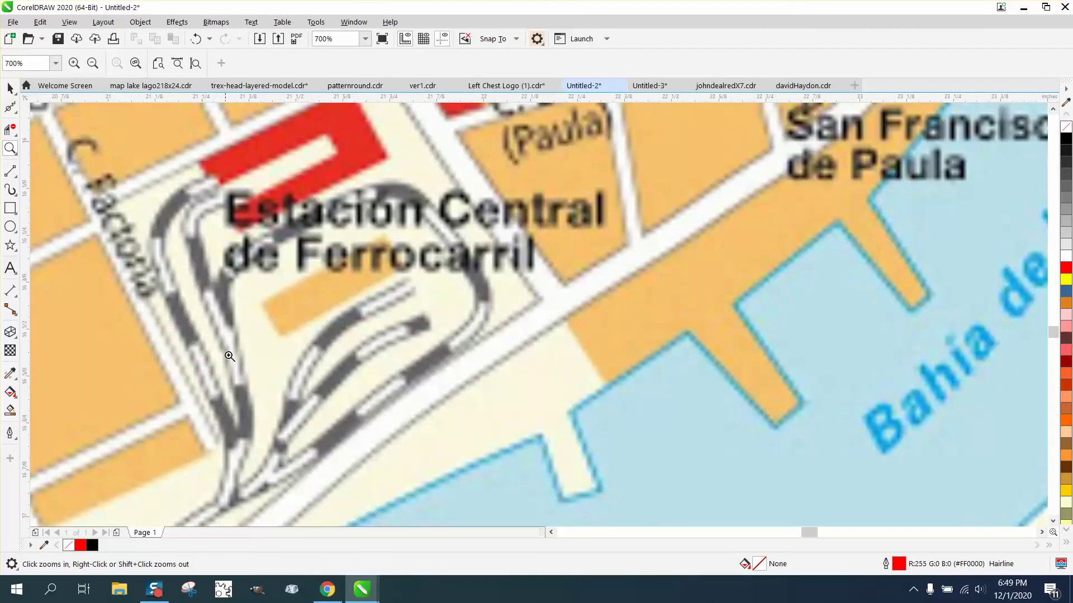
pyautogui.scroll(-5, 311, 331)
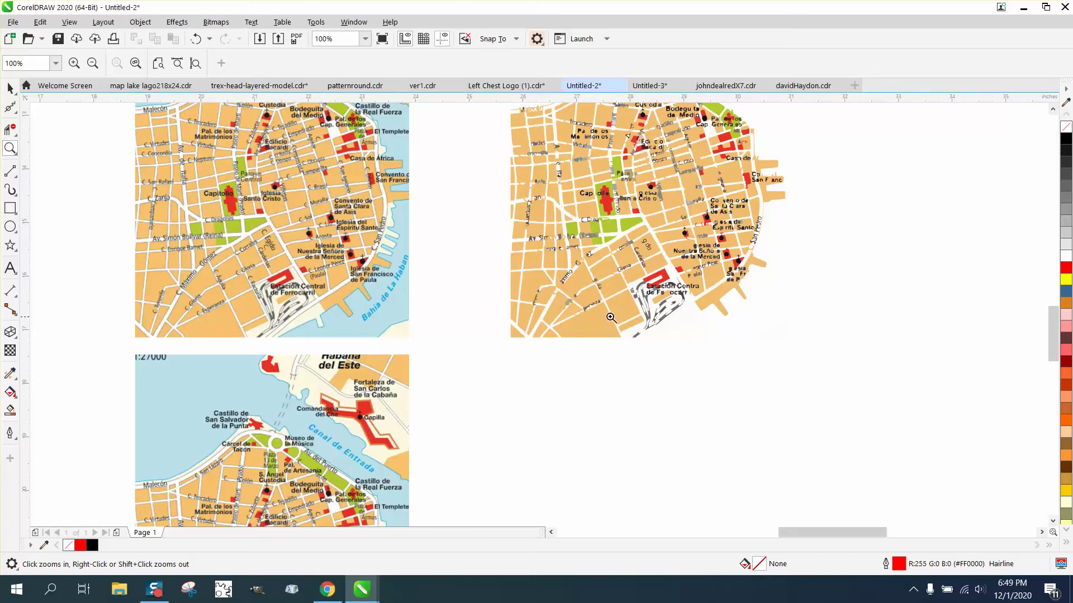
pyautogui.moveTo(570, 287); pyautogui.dragTo(805, 377)
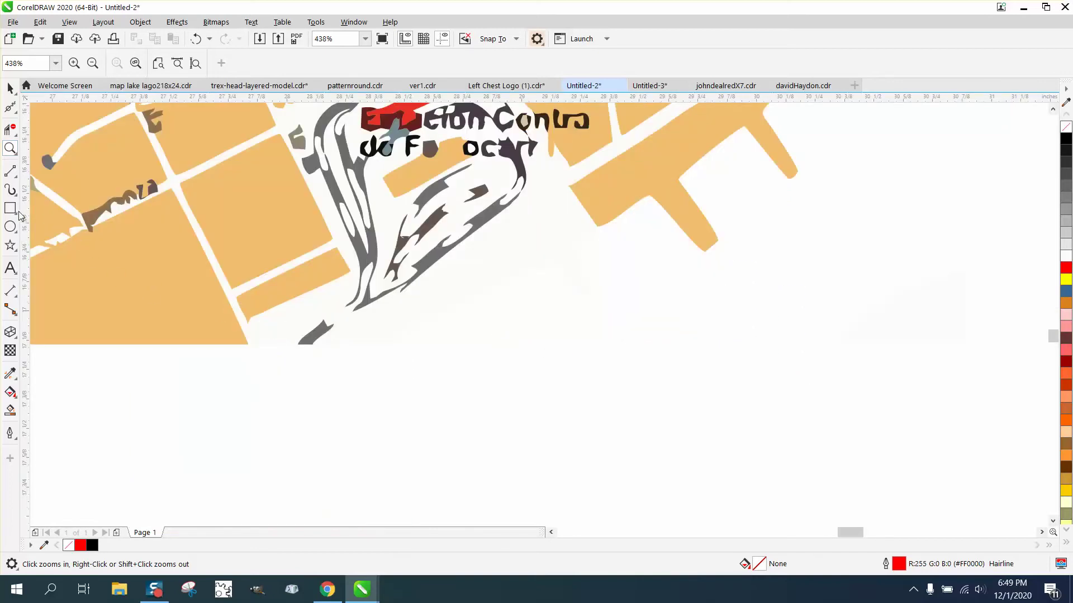
pyautogui.scroll(-2, 592, 344)
pyautogui.scroll(-1, 503, 330)
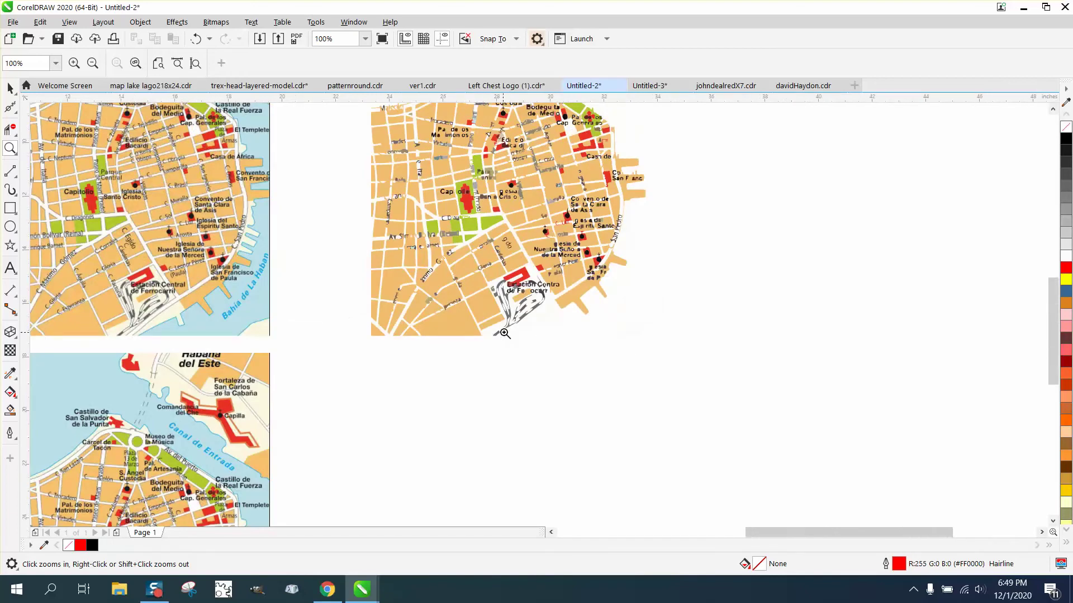
pyautogui.click(15, 212)
# Draw a rectangle framing the traced map and zoom into its bottom edge
pyautogui.click(55, 209)
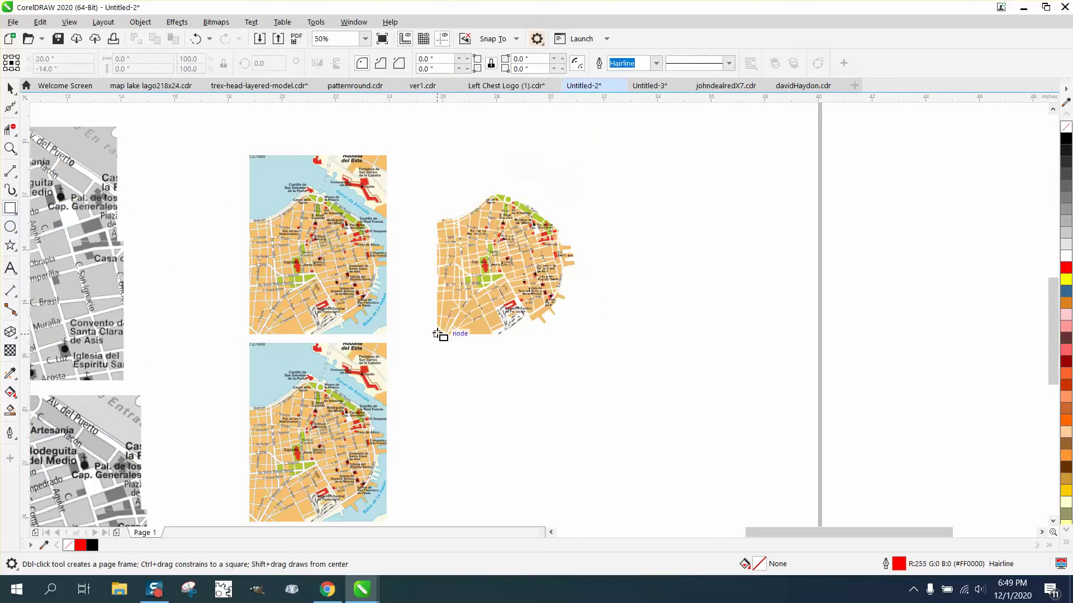
pyautogui.moveTo(437, 334); pyautogui.dragTo(574, 192)
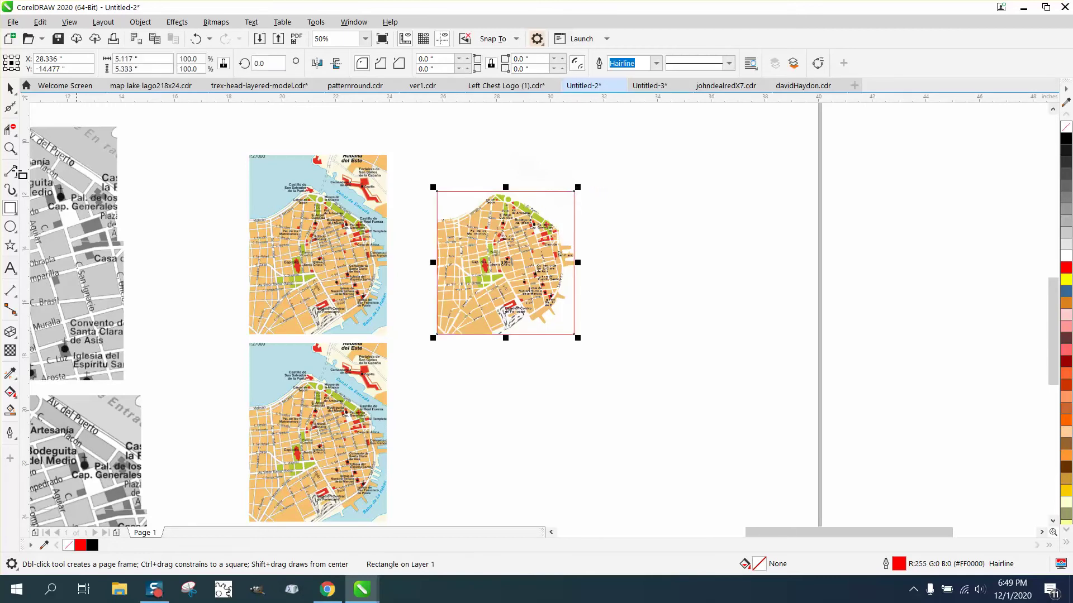
pyautogui.click(10, 148)
pyautogui.moveTo(437, 268); pyautogui.dragTo(570, 354)
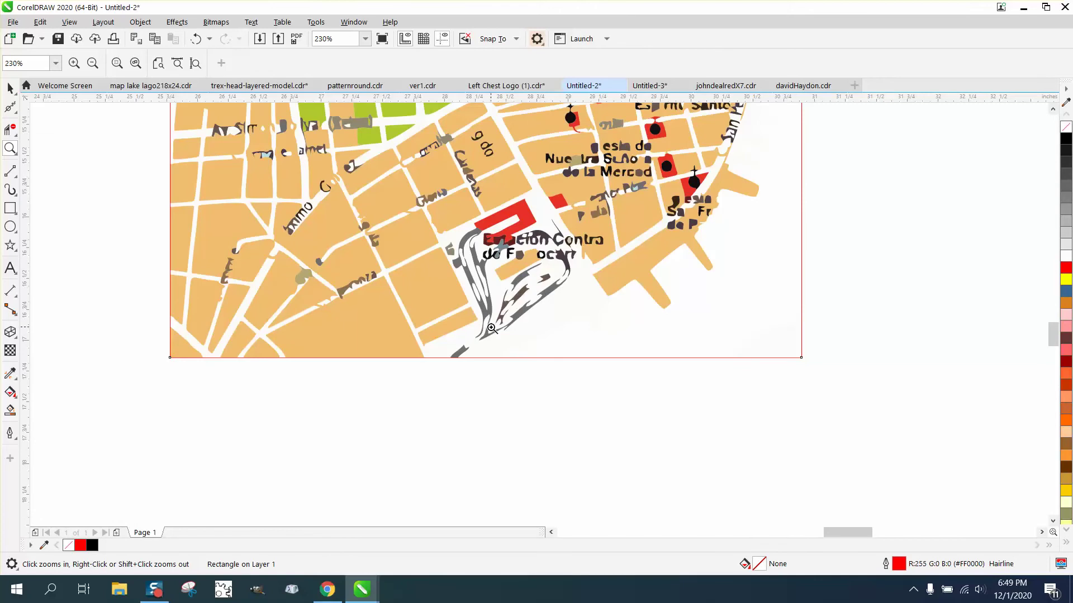
# Delete the grey railway-track curves, the ocarr stroke and the small grey stroke near Estación Central
pyautogui.click(10, 88)
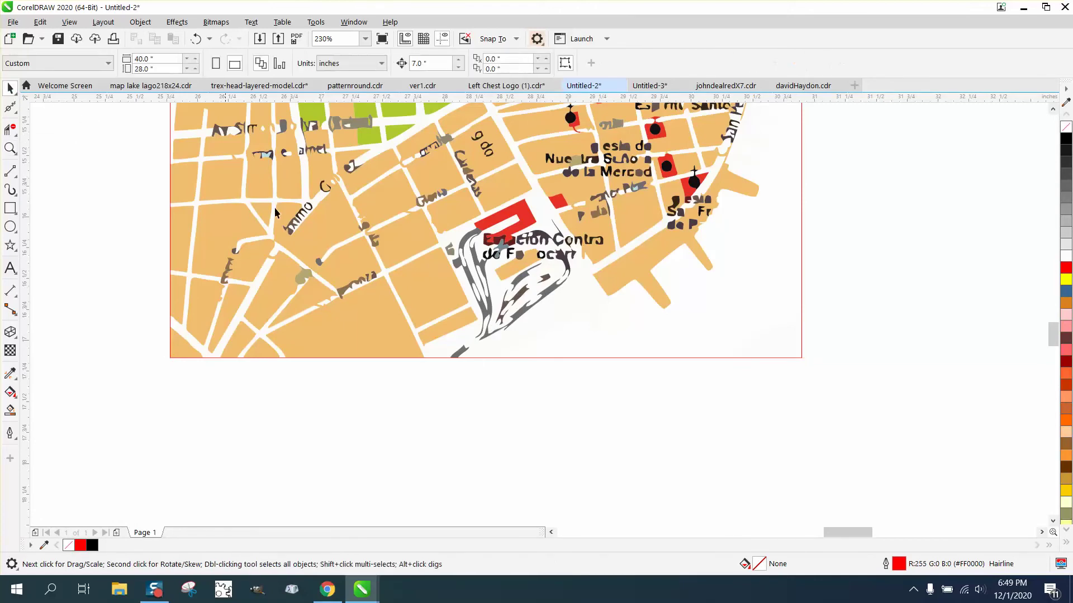
pyautogui.click(541, 297)
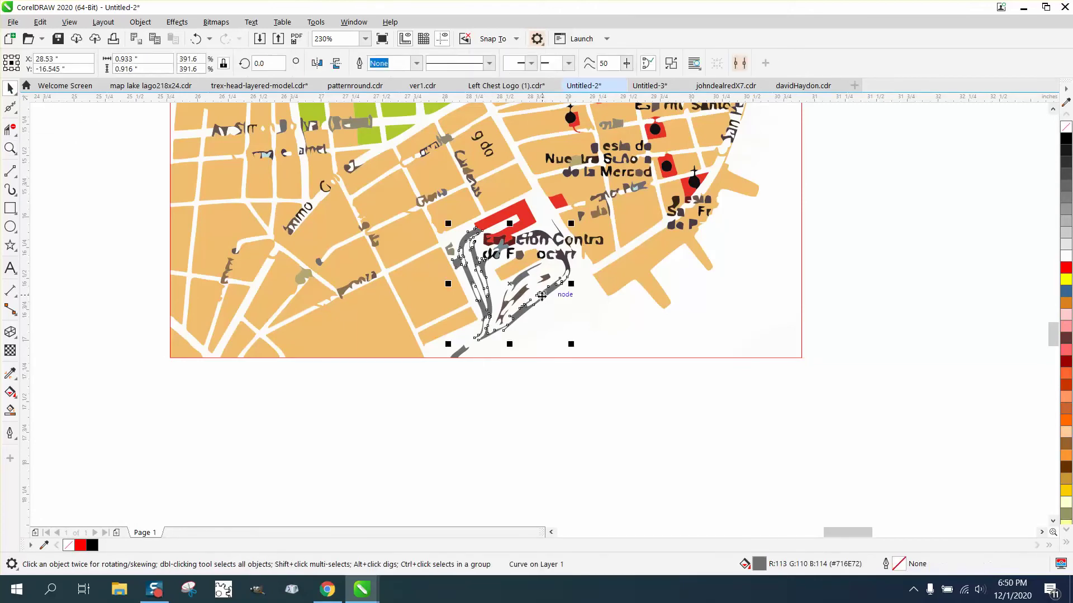
pyautogui.press('Delete')
pyautogui.click(527, 287)
pyautogui.click(528, 287)
pyautogui.press('Delete')
pyautogui.click(524, 280)
pyautogui.press('Delete')
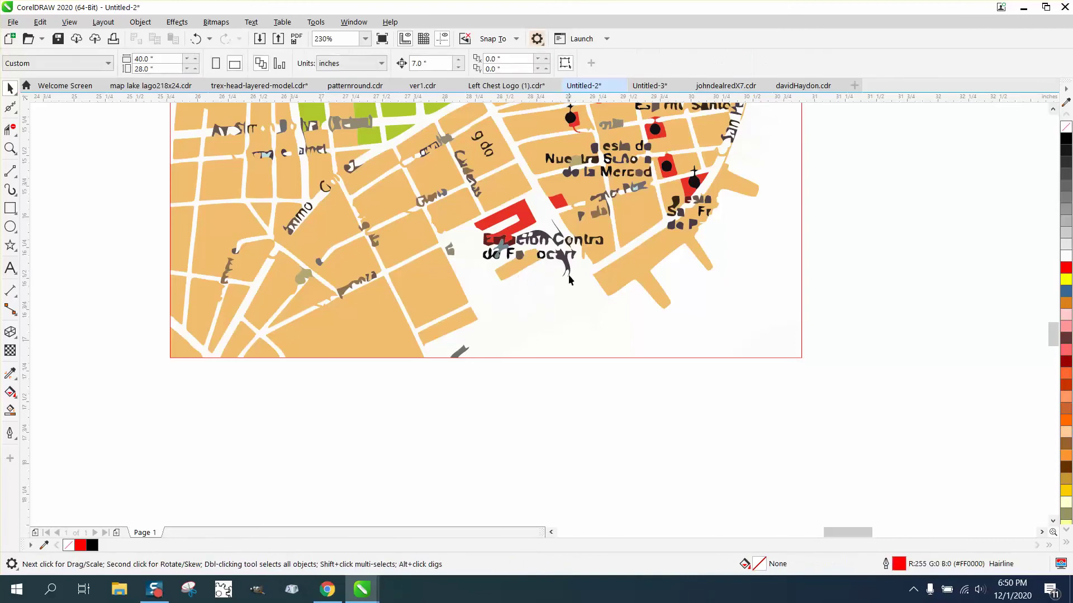
pyautogui.click(569, 275)
pyautogui.press('Delete')
pyautogui.click(462, 351)
pyautogui.press('Delete')
# Widen the map frame rectangle slightly to the right and set the Smart Fill colour to black
pyautogui.scroll(-4, 514, 343)
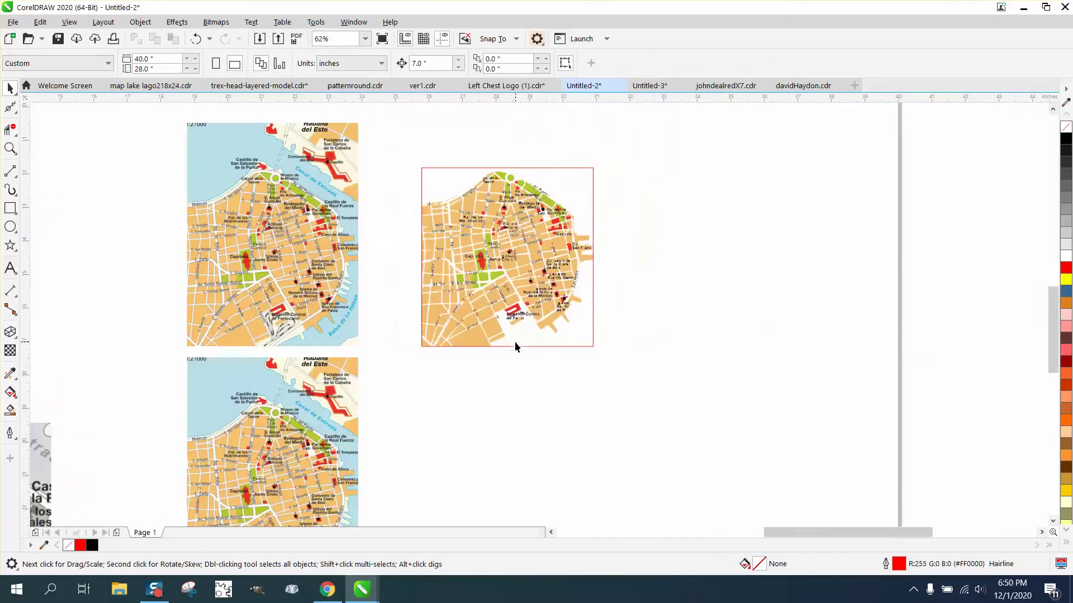
pyautogui.click(595, 286)
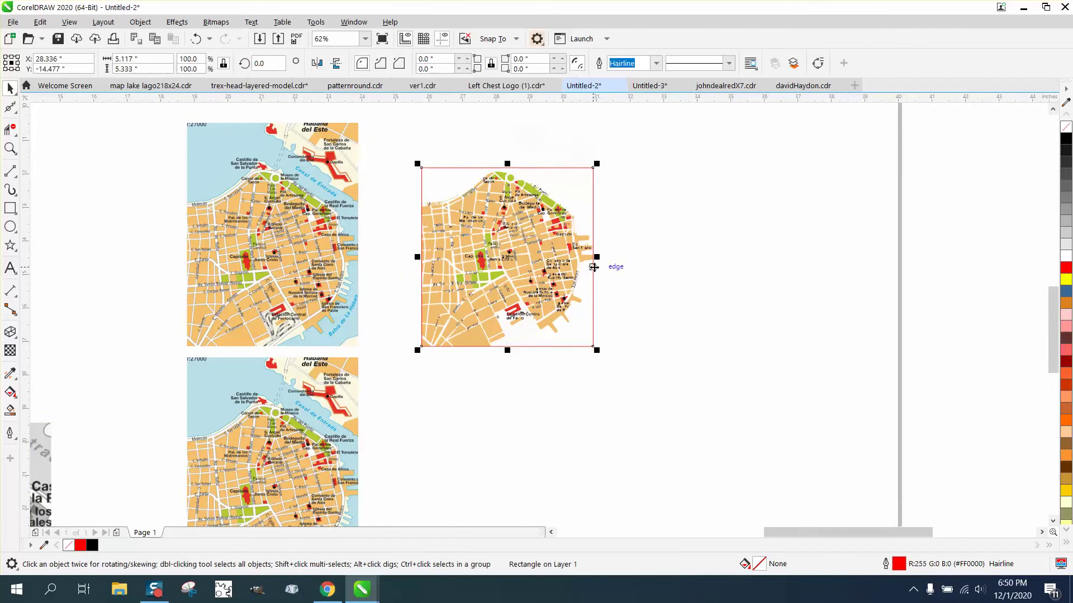
pyautogui.moveTo(596, 258); pyautogui.dragTo(608, 259)
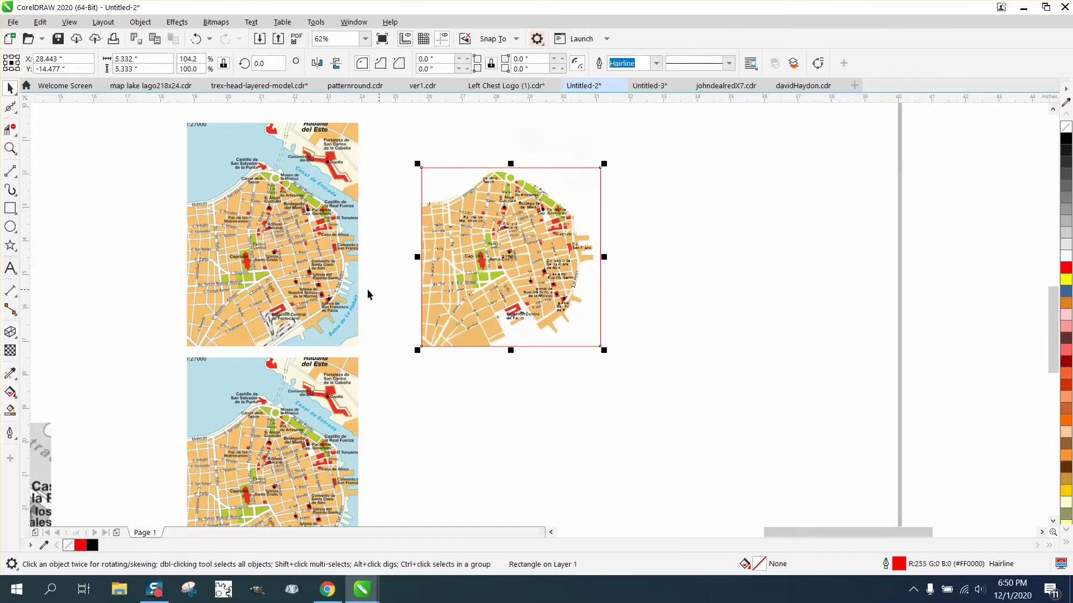
pyautogui.click(10, 410)
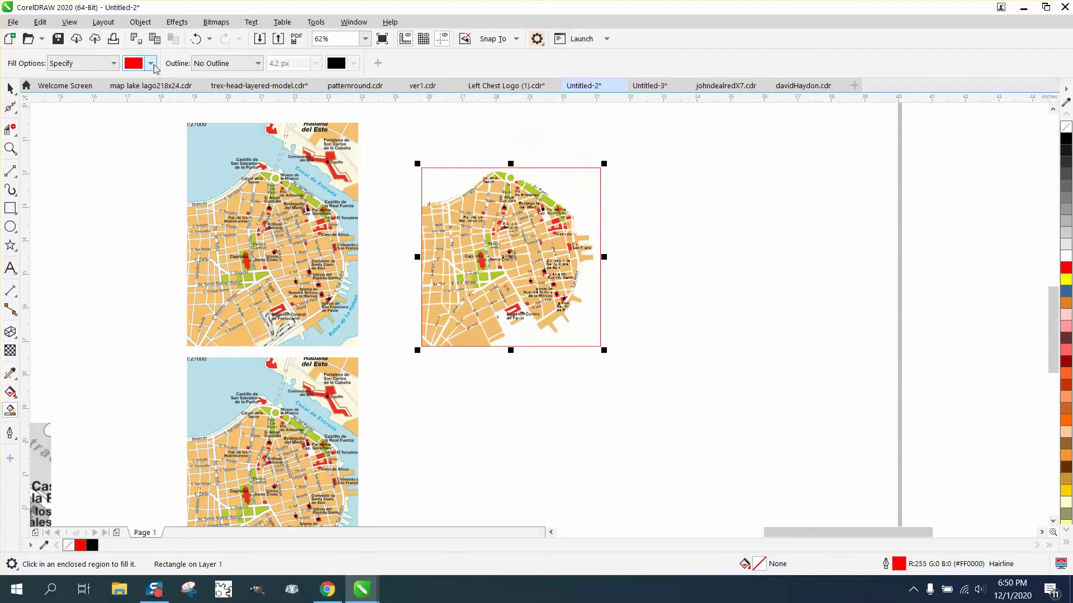
pyautogui.click(151, 63)
pyautogui.click(141, 128)
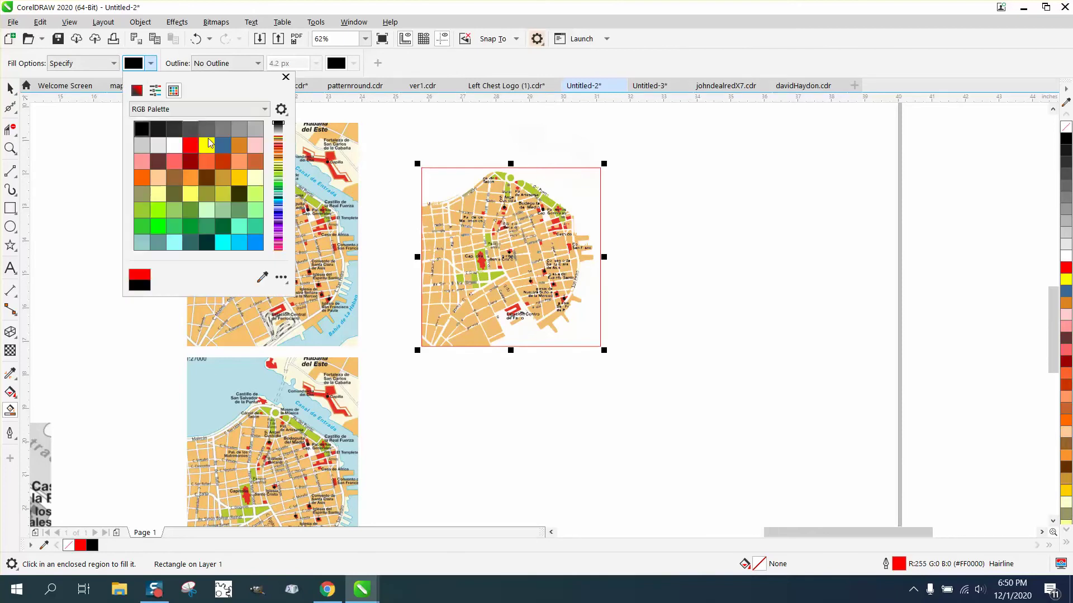
# Move the faint white shape aside, then fill the right sea area and top-left corner black
pyautogui.click(581, 178)
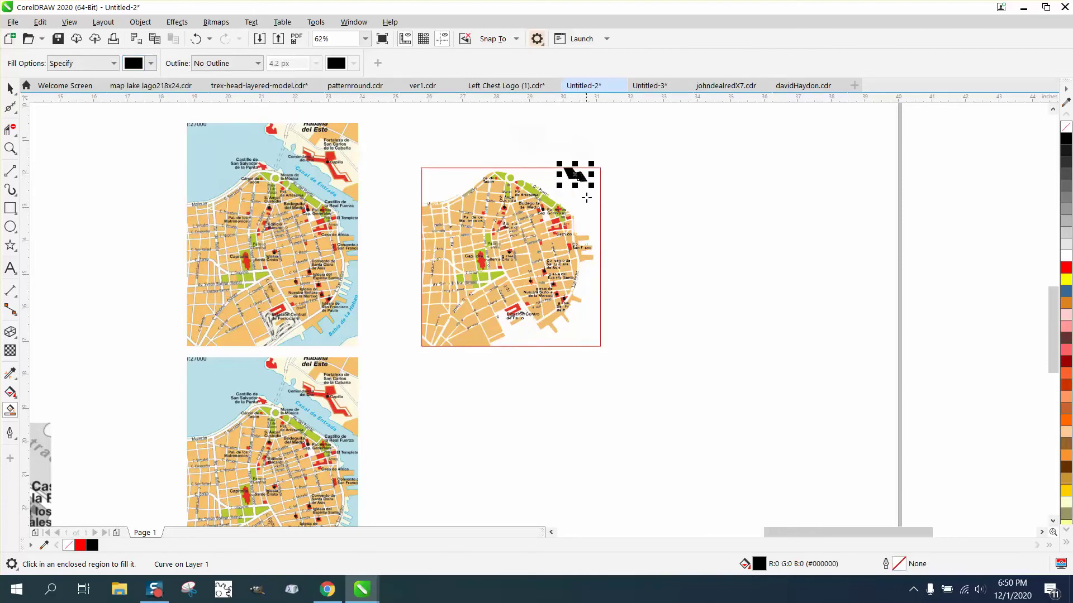
pyautogui.hotkey('ctrl', 'z')
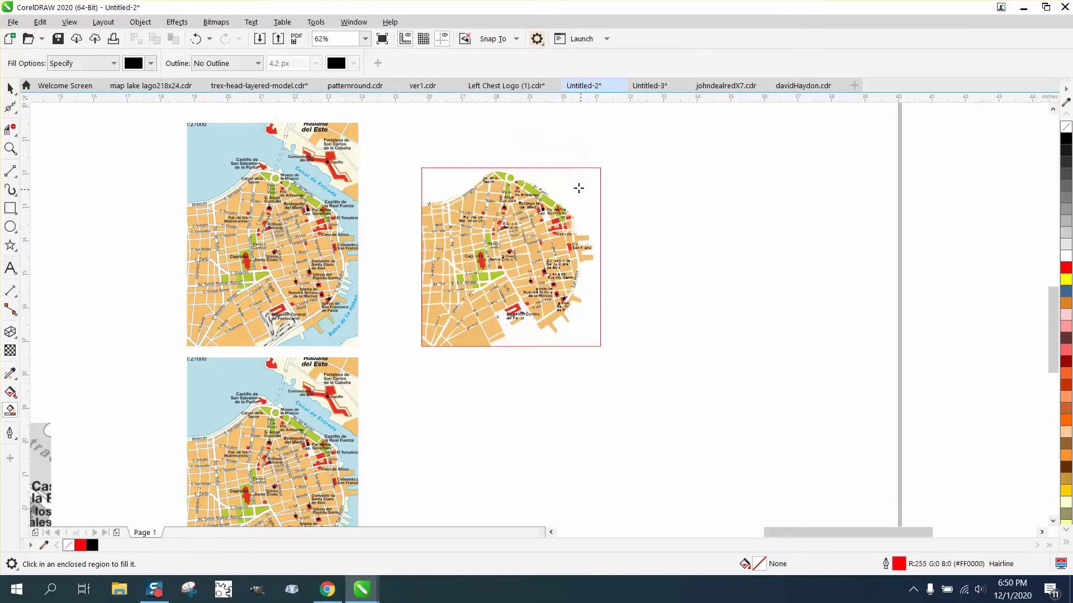
pyautogui.click(11, 94)
pyautogui.moveTo(502, 159); pyautogui.dragTo(629, 193)
pyautogui.click(567, 188)
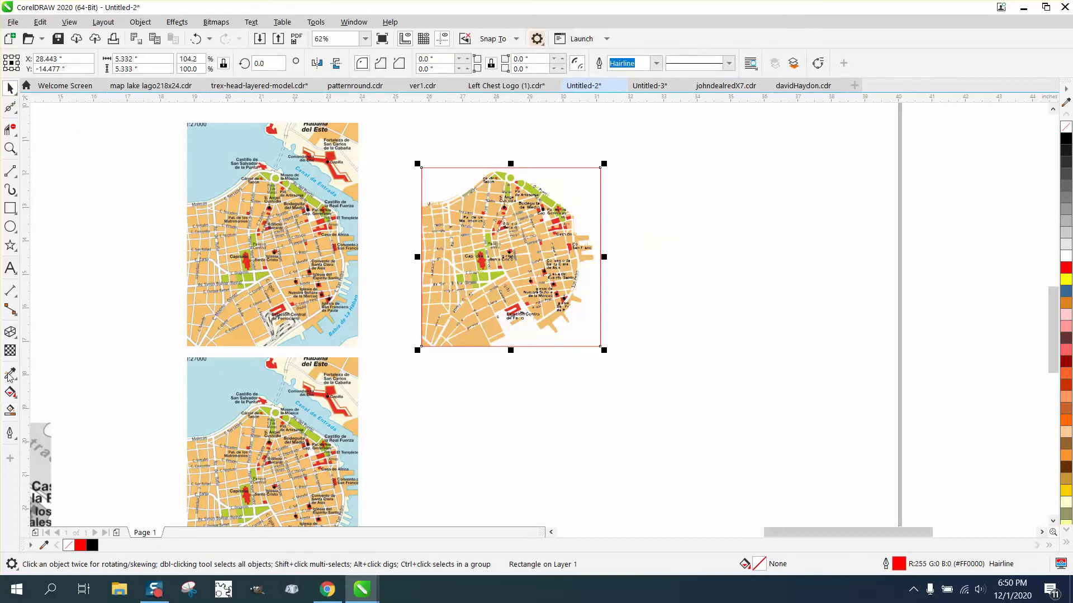
pyautogui.click(10, 410)
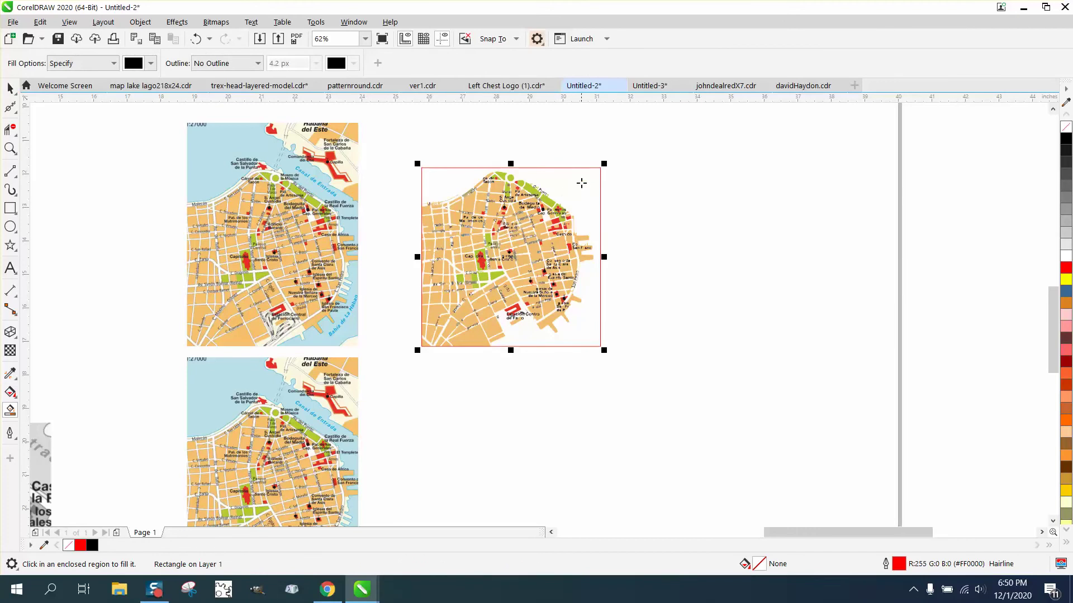
pyautogui.click(581, 184)
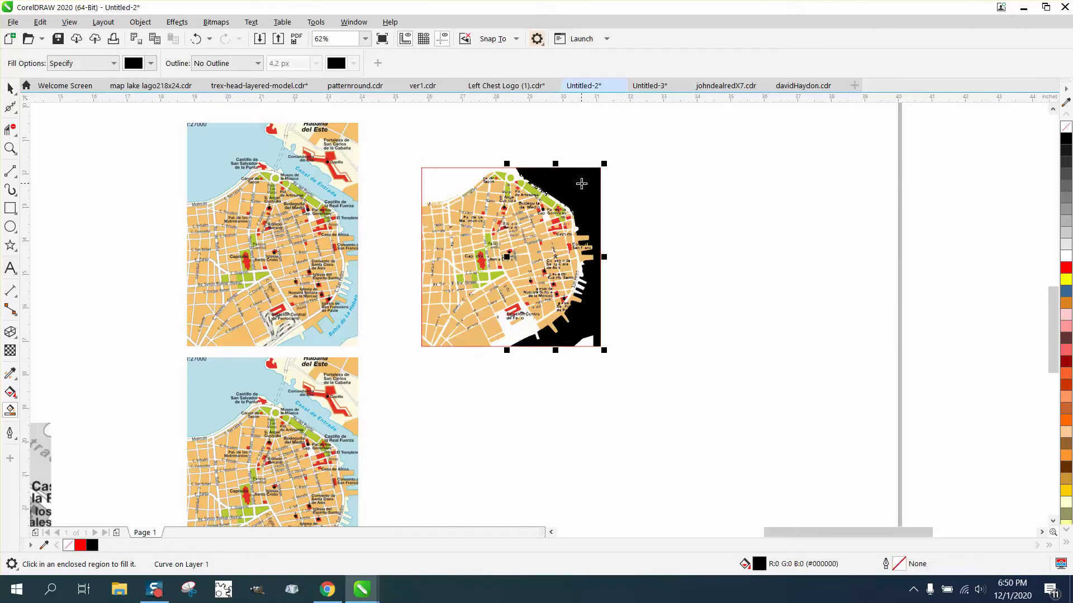
pyautogui.click(456, 180)
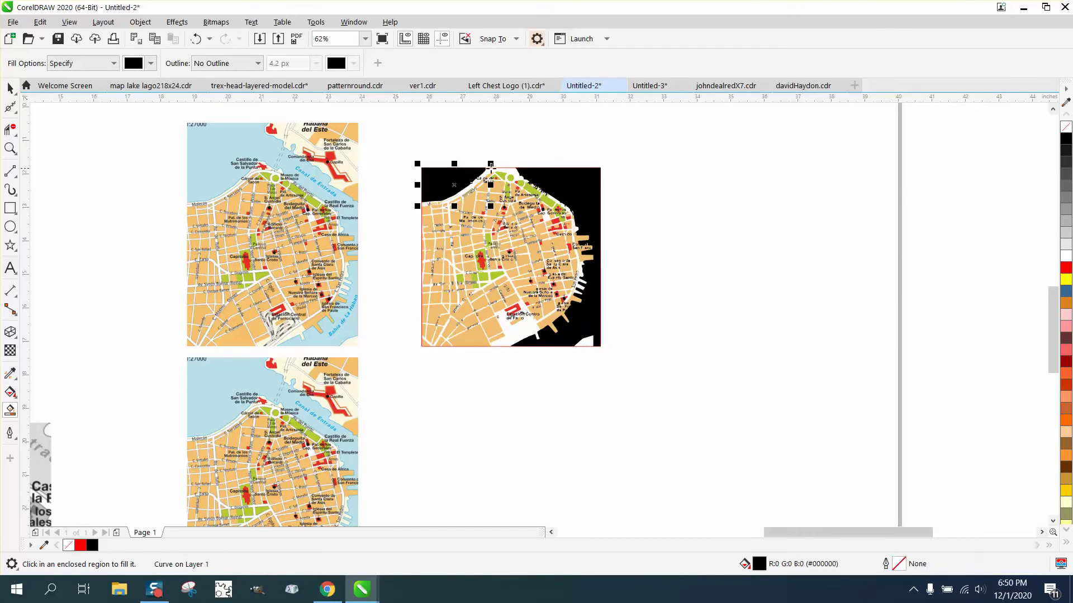
# Undo the black top-left corner fill and the black sea fill
pyautogui.click(10, 148)
pyautogui.moveTo(433, 157); pyautogui.dragTo(575, 200)
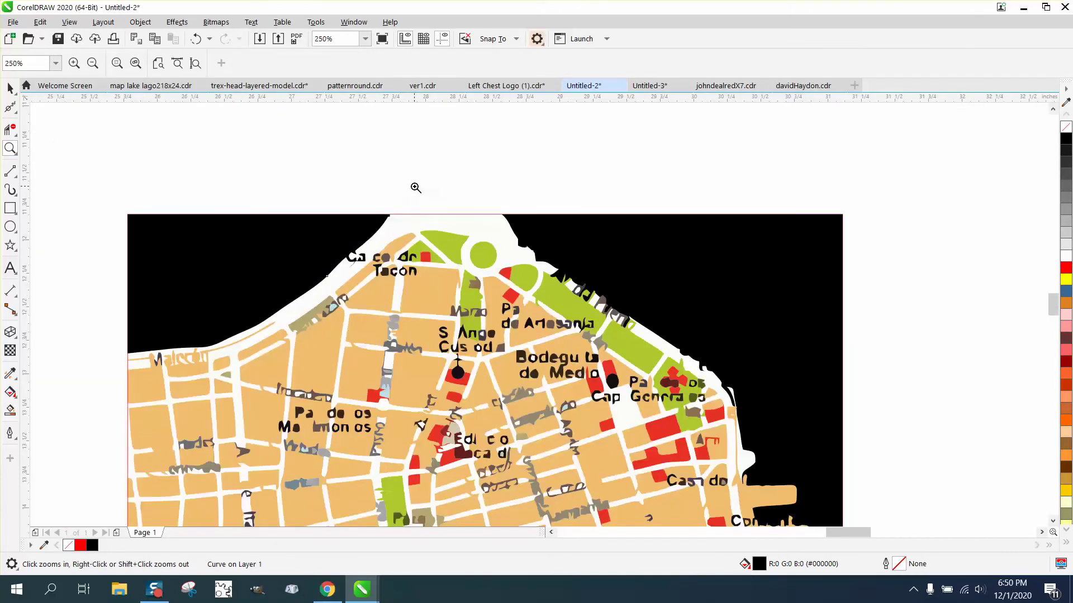
pyautogui.rightClick(481, 196)
pyautogui.click(195, 40)
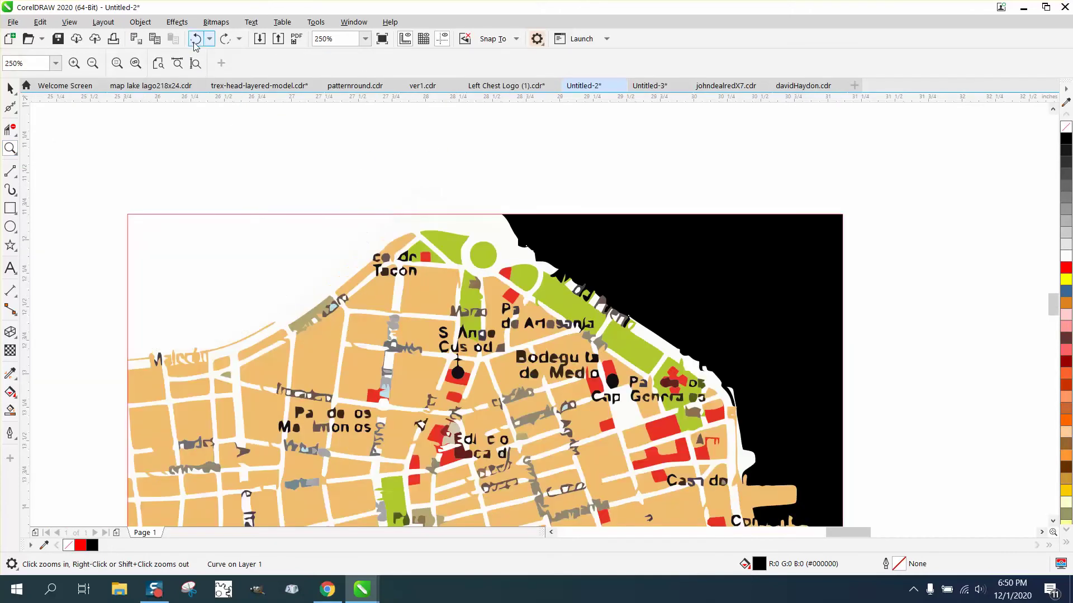
pyautogui.click(195, 40)
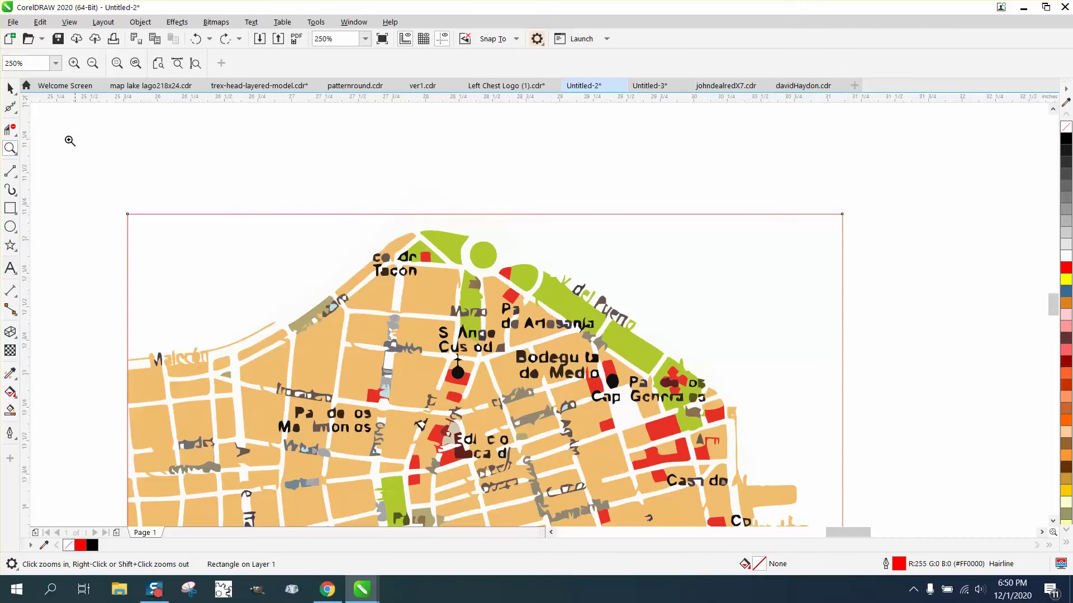
# Smart Fill the whole background around the streets with black
pyautogui.click(10, 88)
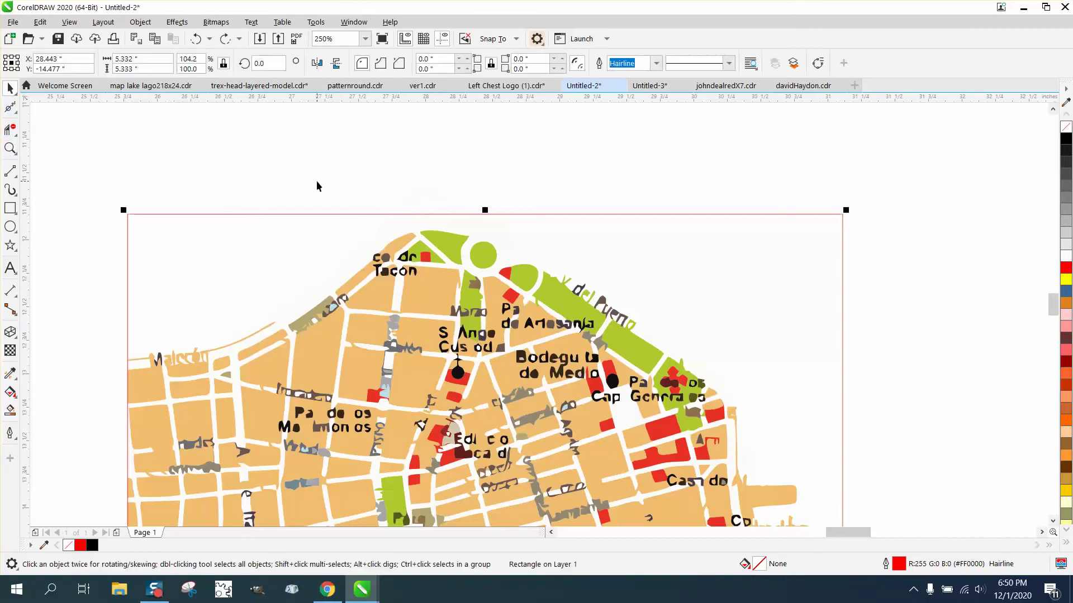
pyautogui.moveTo(497, 227); pyautogui.dragTo(460, 216)
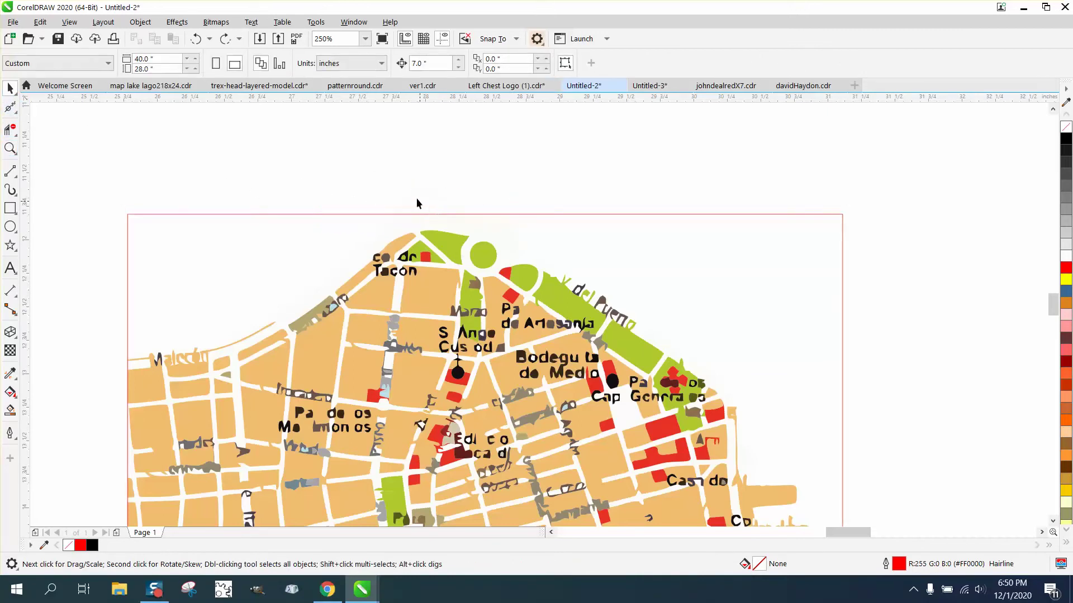
pyautogui.click(406, 224)
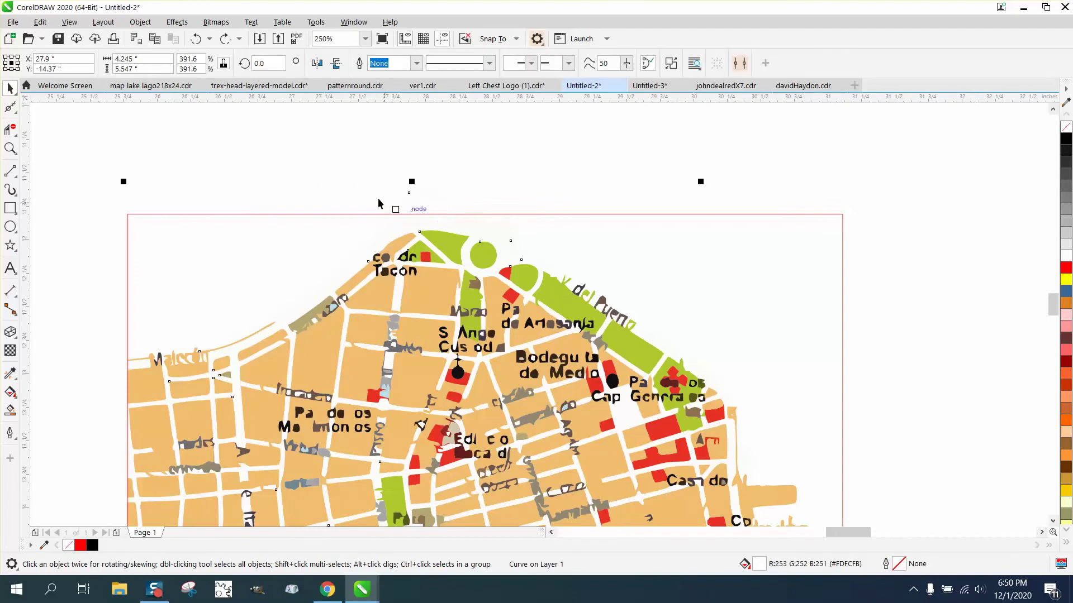
pyautogui.click(397, 197)
pyautogui.scroll(-2, 362, 178)
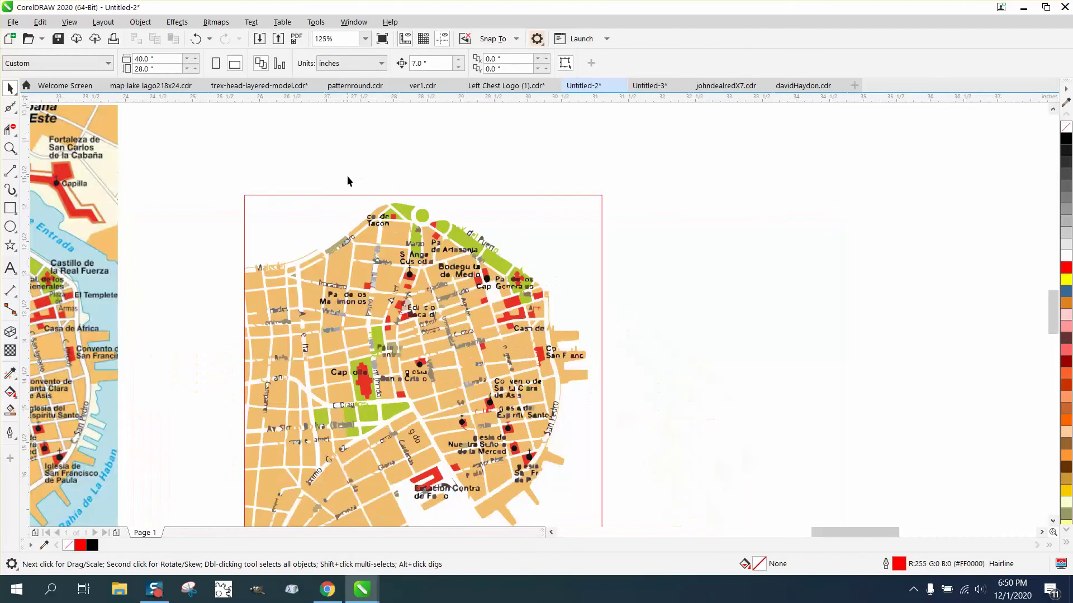
pyautogui.click(11, 411)
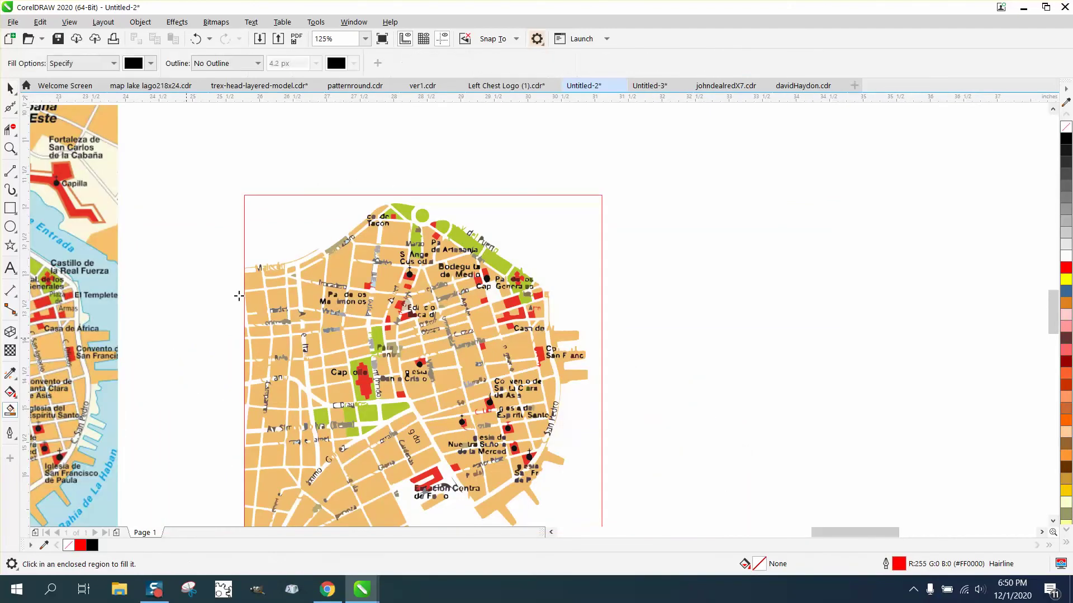
pyautogui.click(304, 229)
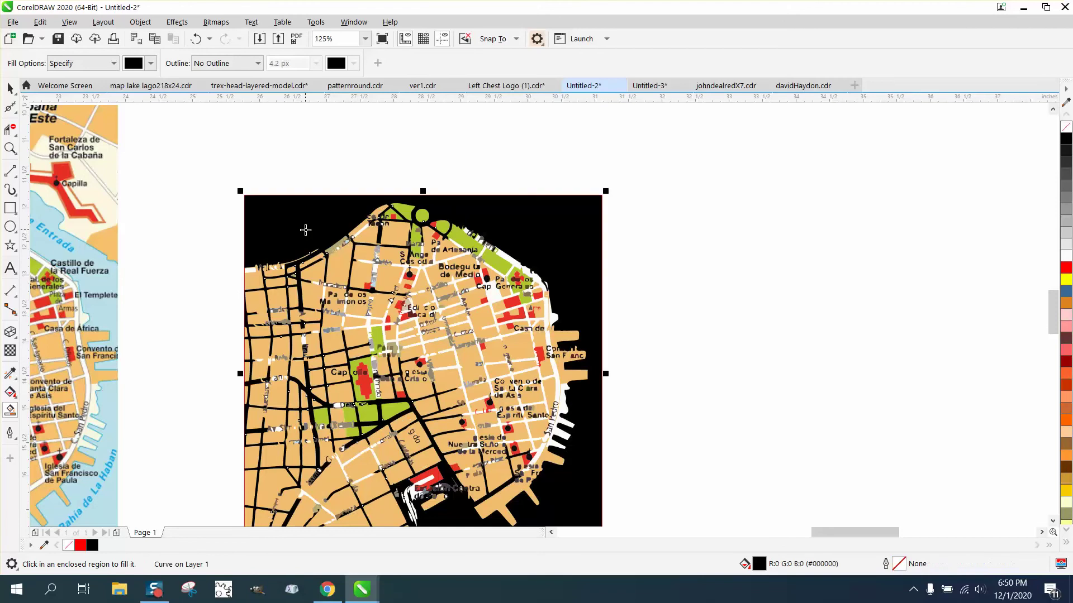
pyautogui.scroll(-2, 310, 220)
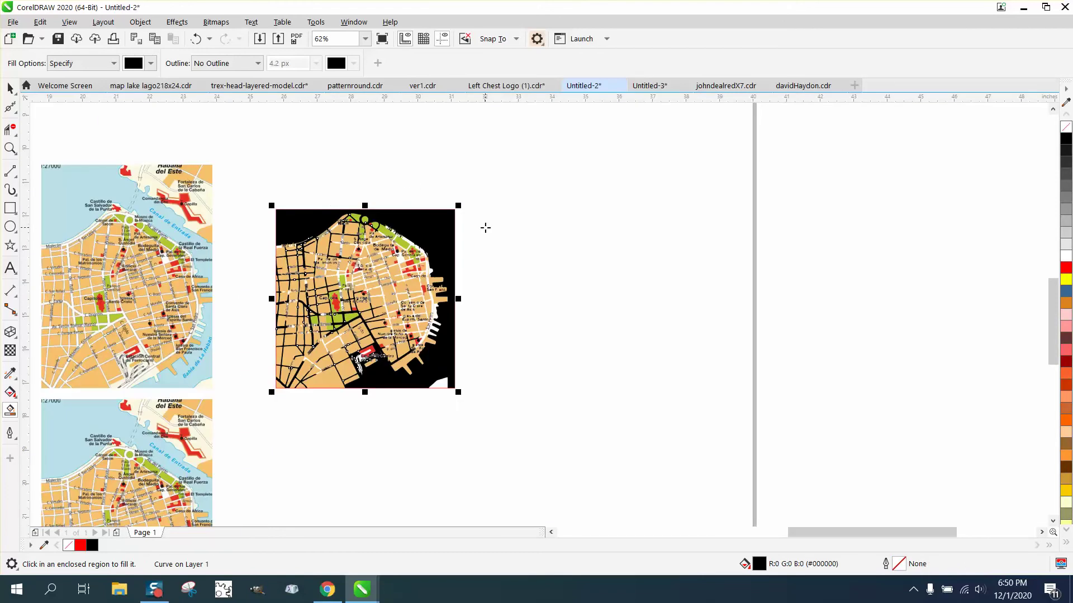
# Nudge the black shape right and give it no fill with a red hairline outline
pyautogui.press('Right')
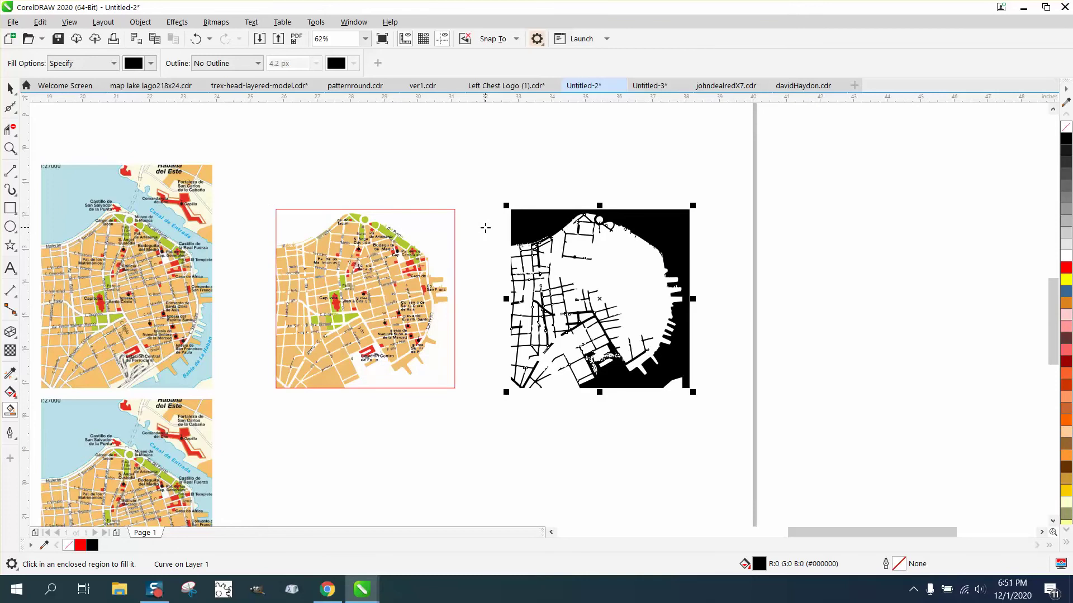
pyautogui.click(1065, 127)
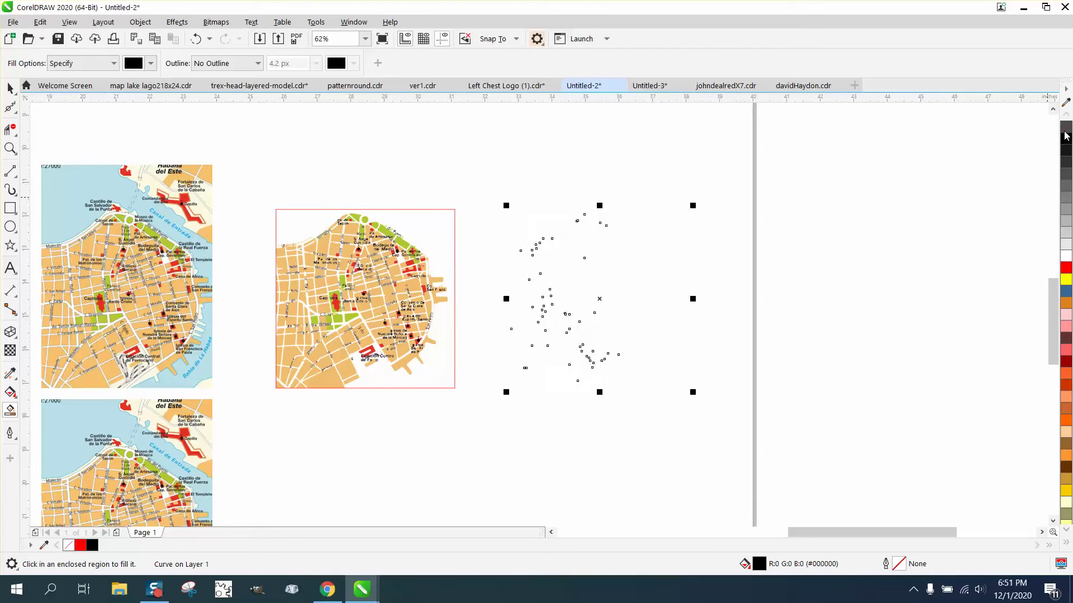
pyautogui.rightClick(1065, 267)
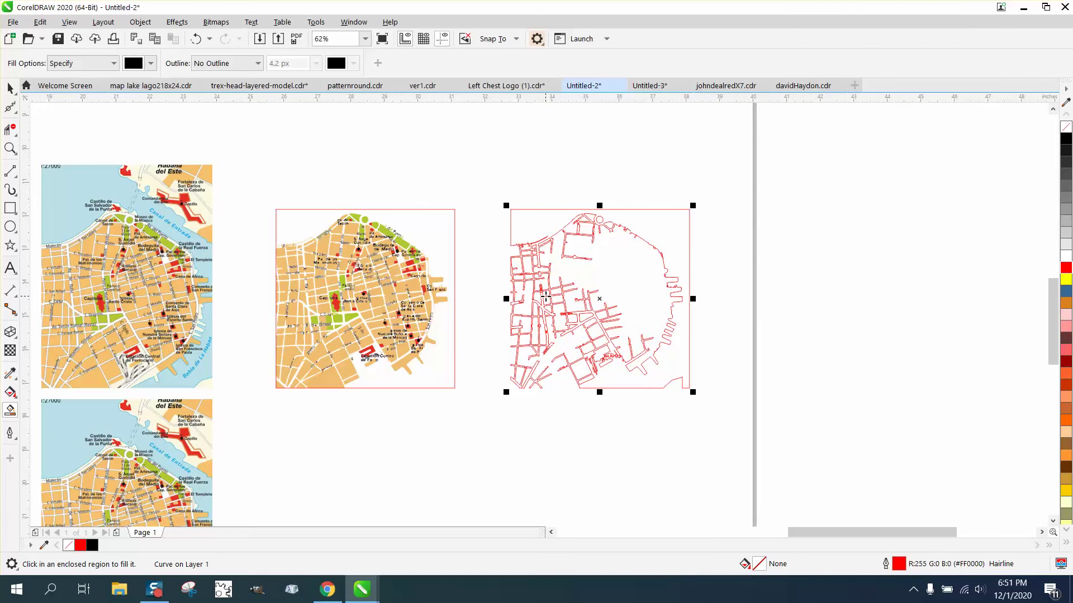
# Undo the last six actions, removing the red outline, moved shape and black background fill
pyautogui.click(195, 39)
pyautogui.click(195, 39)
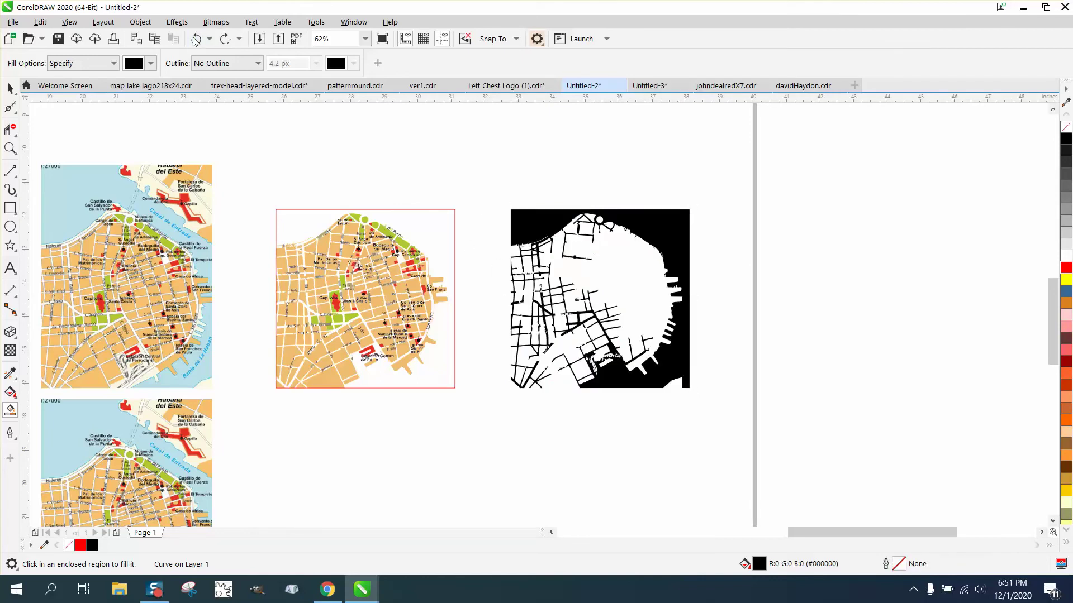
pyautogui.click(195, 39)
pyautogui.click(195, 39)
pyautogui.click(195, 39)
pyautogui.click(195, 39)
# Smart Fill the sea area and the map's top-left corner black
pyautogui.click(10, 411)
pyautogui.click(443, 245)
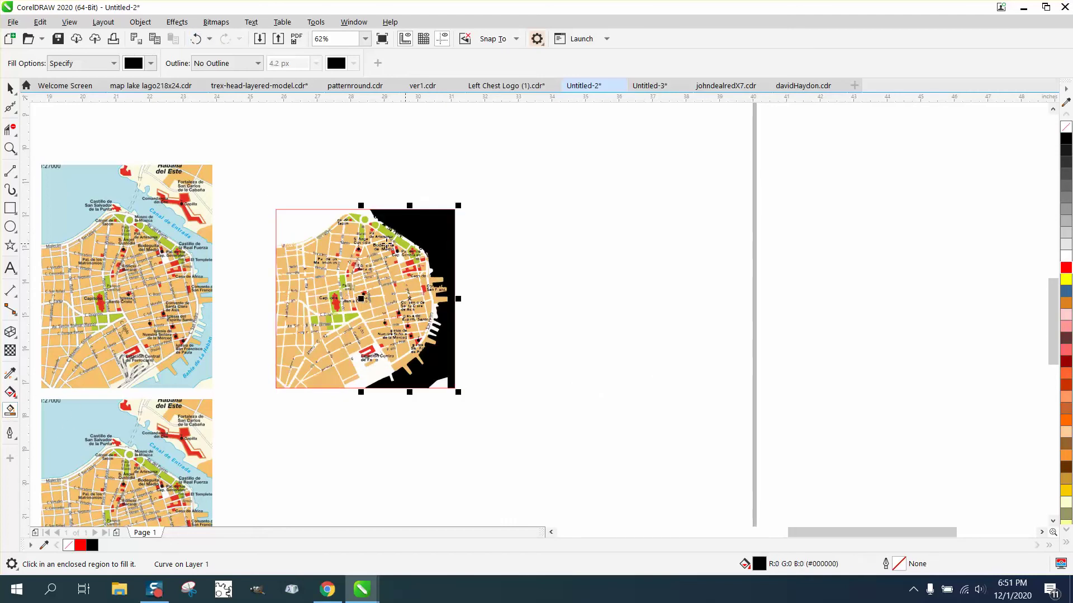
pyautogui.click(314, 222)
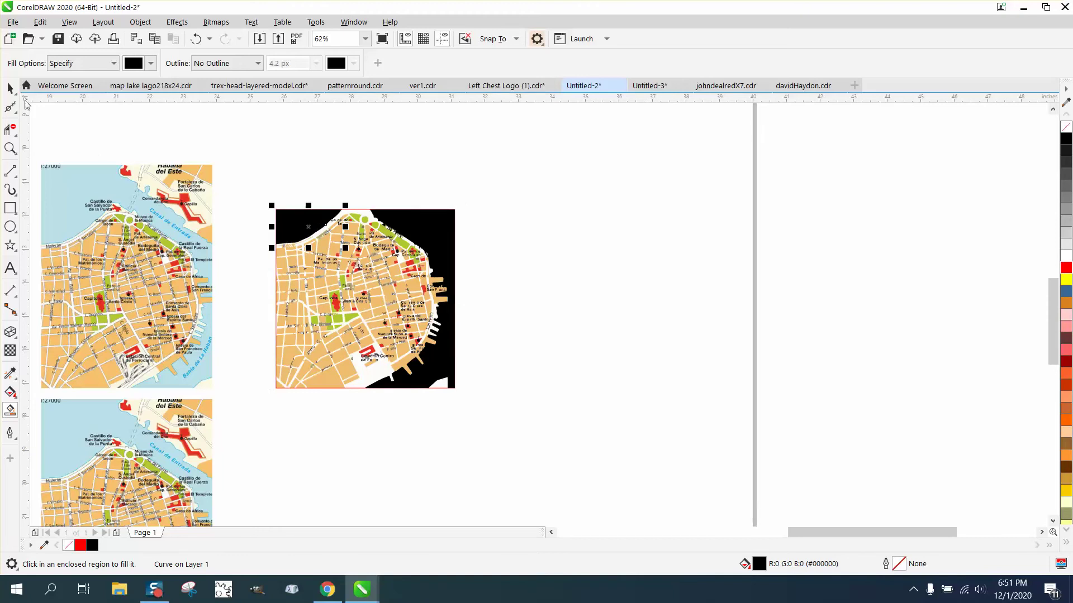
# Nudge the black corner shape, black sea shape and red frame 7 inches right
pyautogui.click(10, 88)
pyautogui.press('Right')
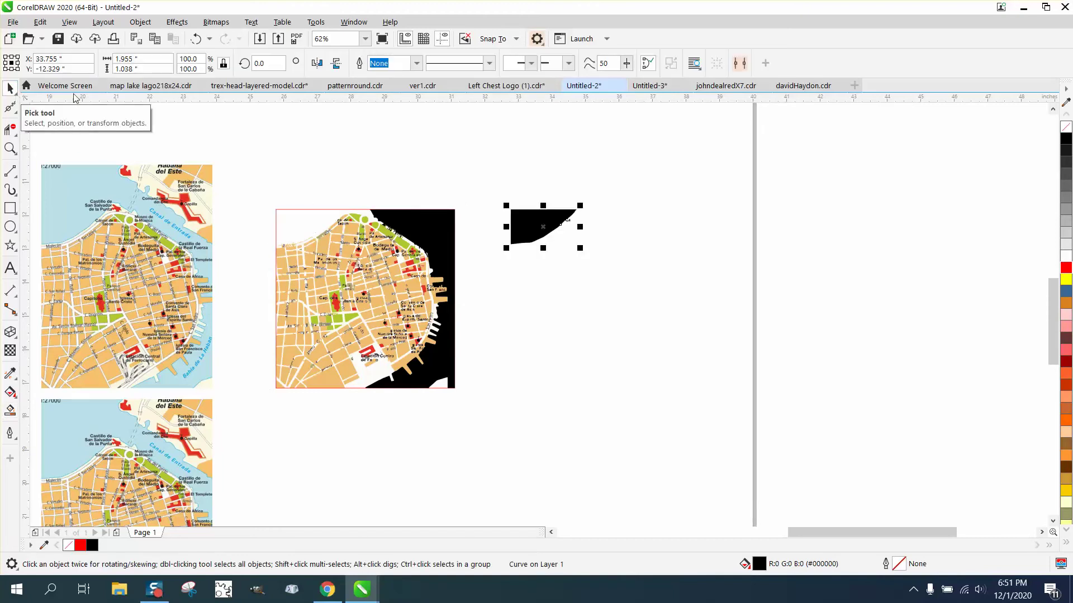
pyautogui.click(441, 236)
pyautogui.press('Right')
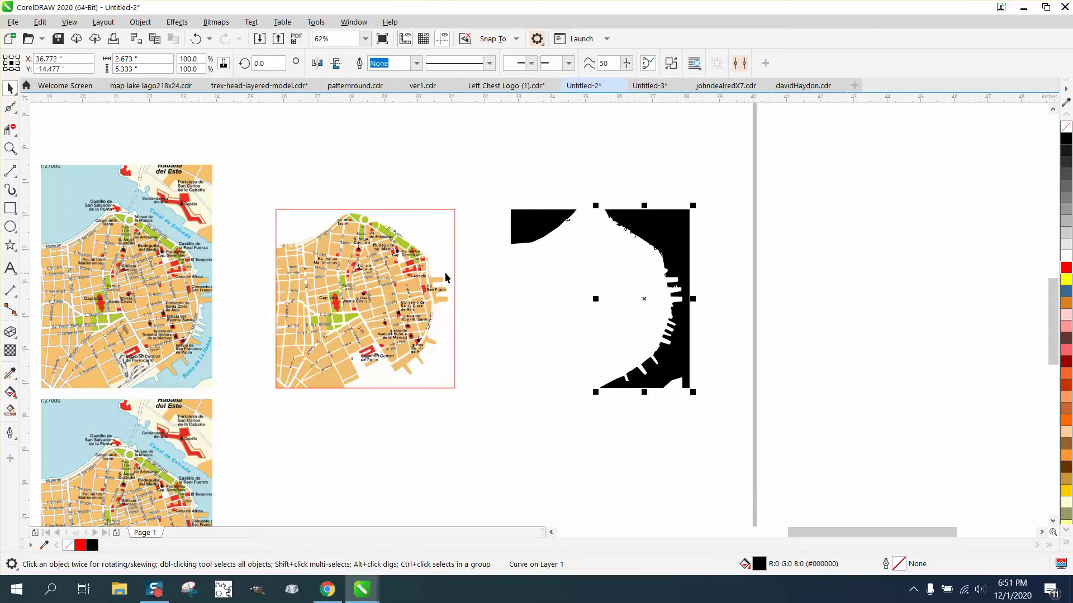
pyautogui.click(454, 241)
pyautogui.press('Right')
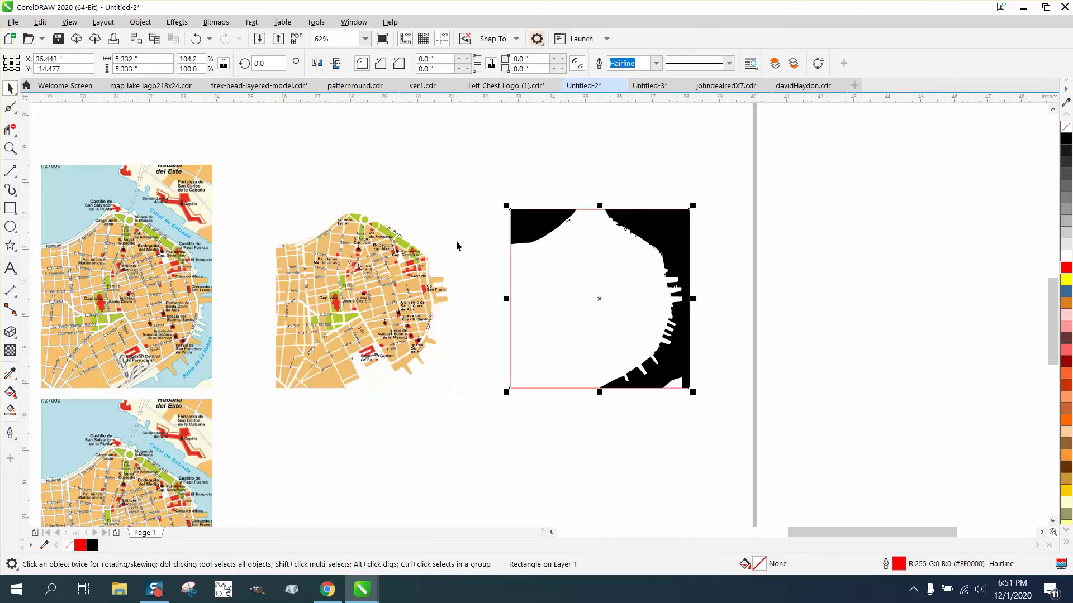
# Smart Fill the enclosed land area red
pyautogui.click(12, 409)
pyautogui.click(151, 64)
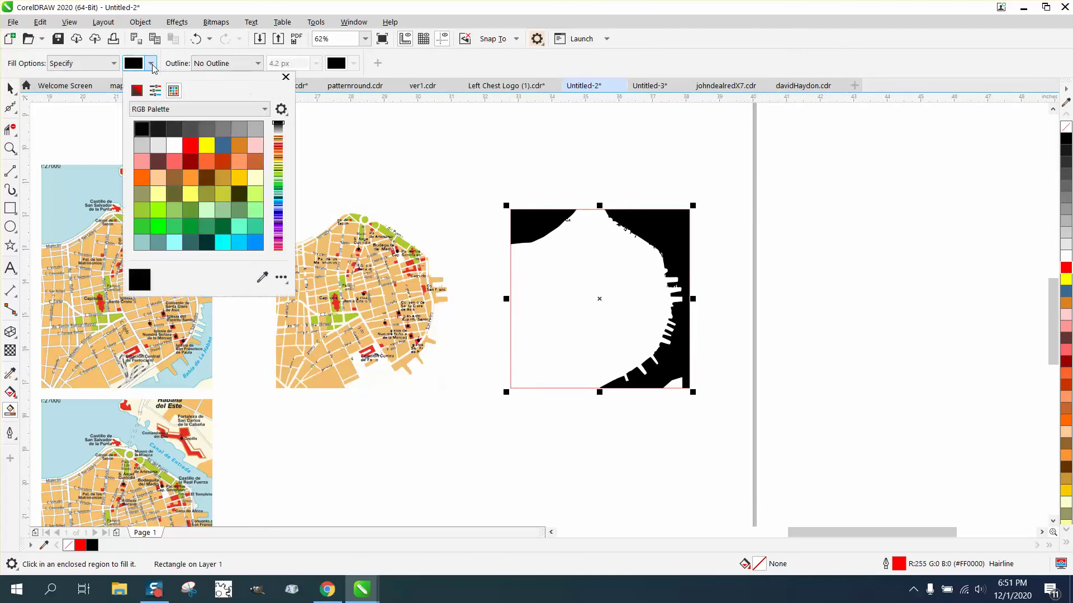
pyautogui.click(190, 145)
pyautogui.click(603, 287)
pyautogui.click(589, 293)
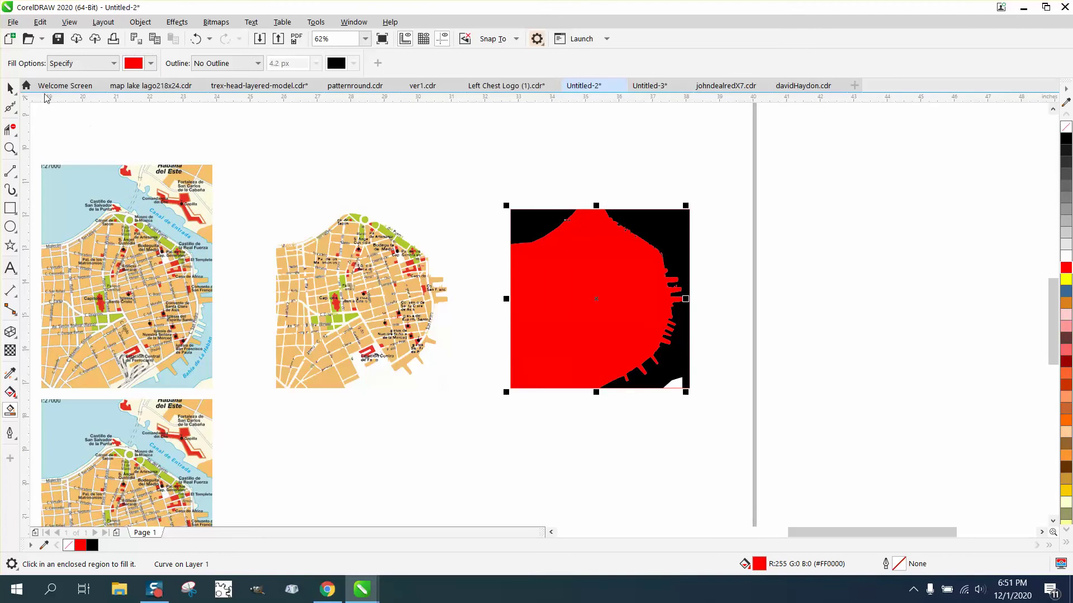
# Recolour the black top-left corner and sea pieces cyan from the palette
pyautogui.click(10, 88)
pyautogui.click(545, 216)
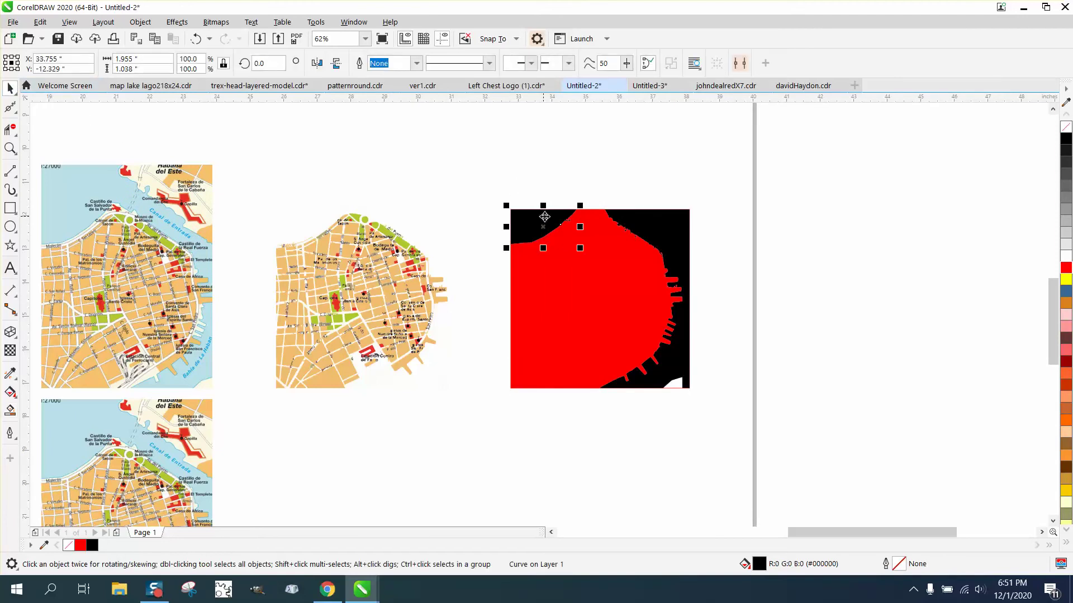
pyautogui.keyDown('shift'); pyautogui.click(668, 230); pyautogui.keyUp('shift')
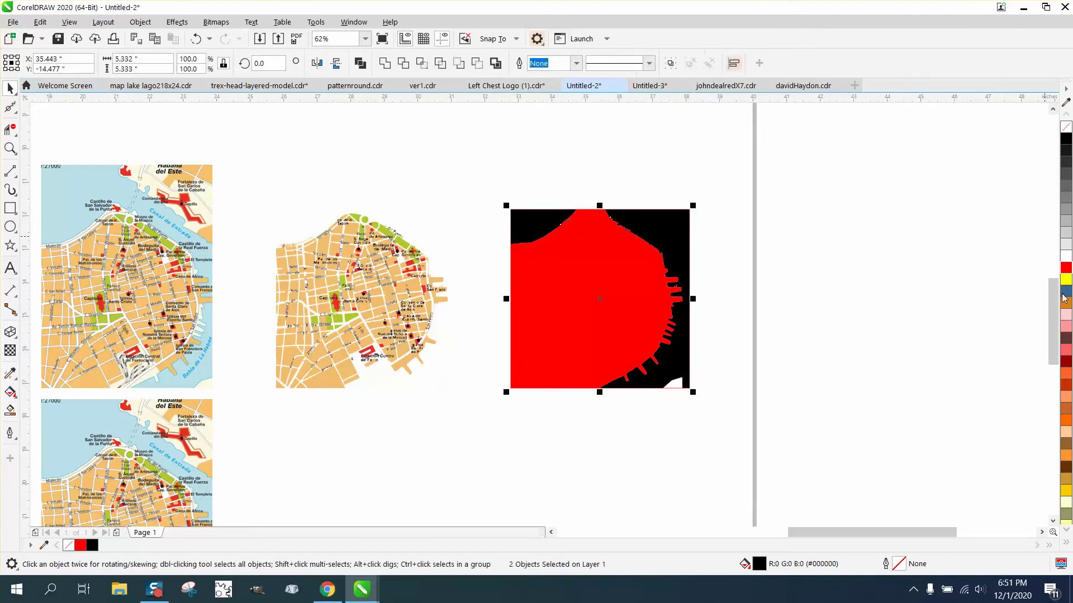
pyautogui.click(1067, 530)
pyautogui.scroll(-10, 1065, 508)
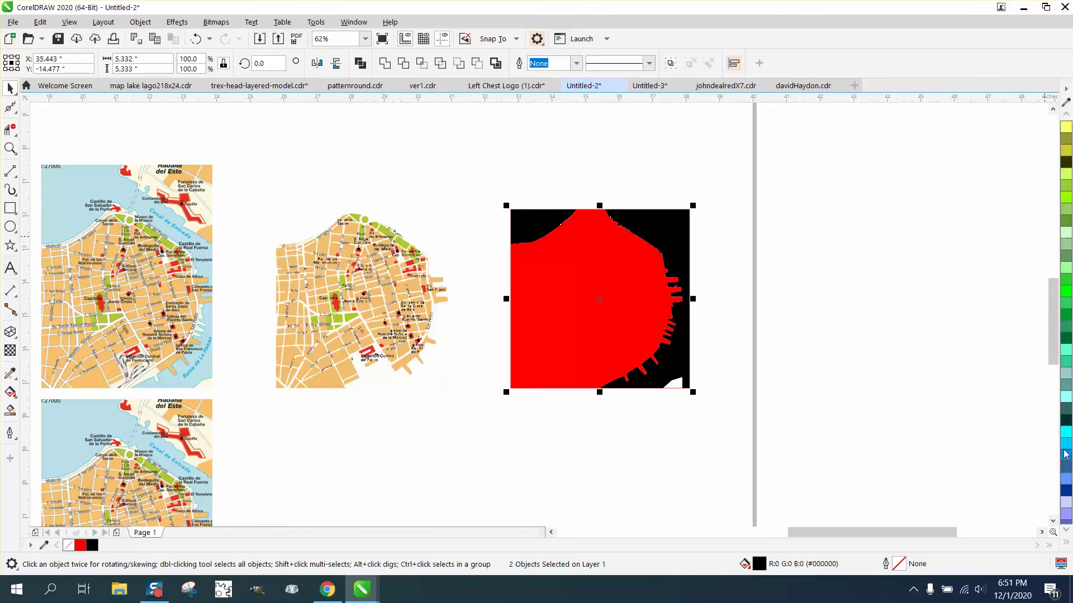
pyautogui.click(1066, 432)
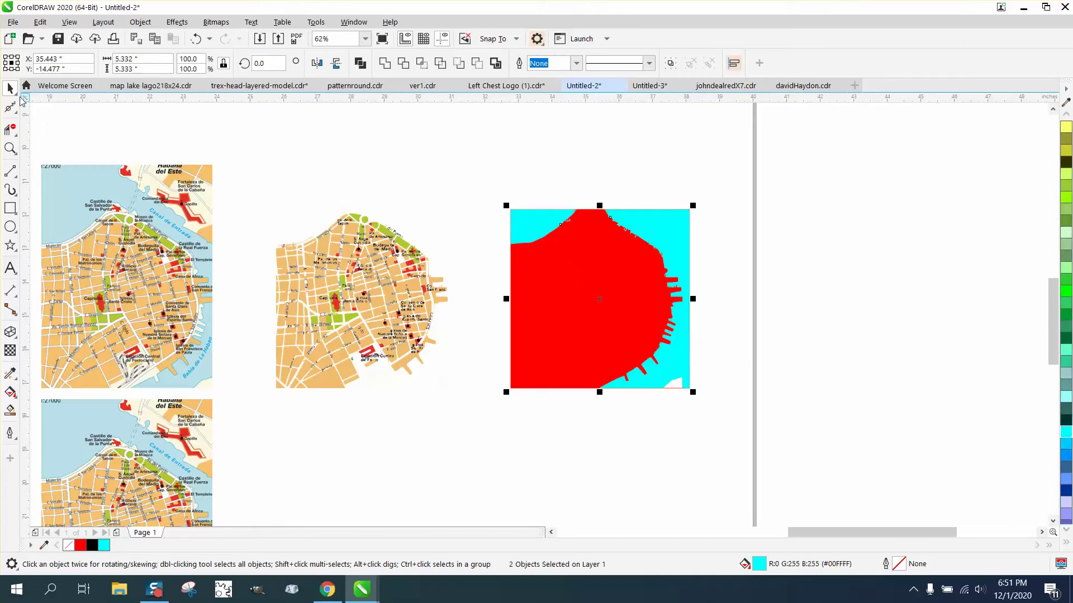
pyautogui.click(628, 295)
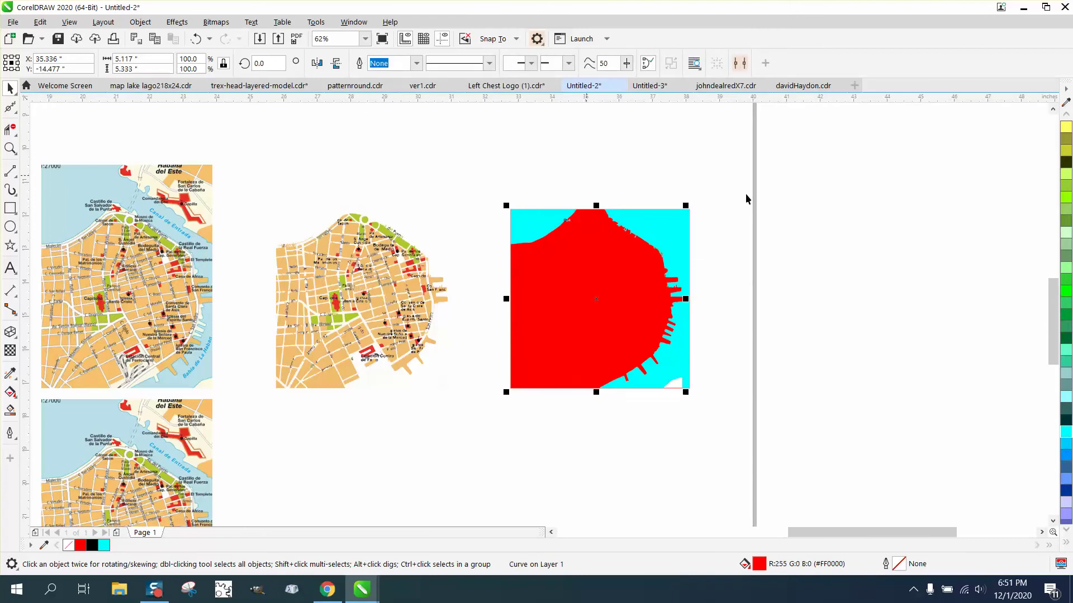
# Fill the land shape light grey (#E6E6E6) from the palette's greys
pyautogui.click(1066, 115)
pyautogui.click(1066, 115)
pyautogui.click(1065, 115)
pyautogui.click(1065, 117)
pyautogui.click(1065, 117)
pyautogui.click(1065, 117)
pyautogui.click(1066, 117)
pyautogui.click(1066, 246)
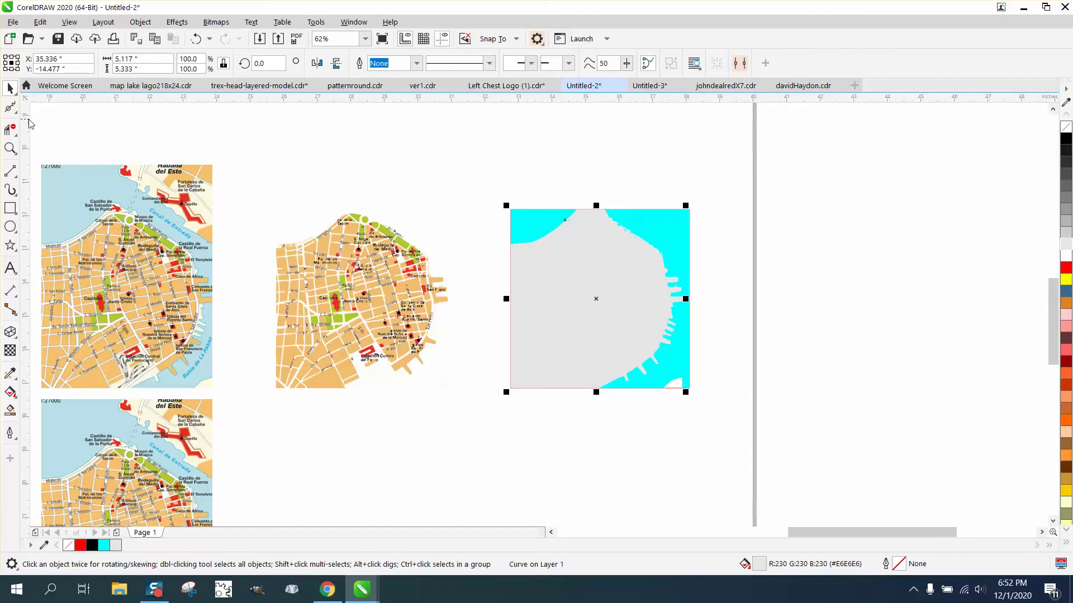
# Zoom in on the maps to inspect detail, then zoom back out
pyautogui.click(10, 148)
pyautogui.click(375, 263)
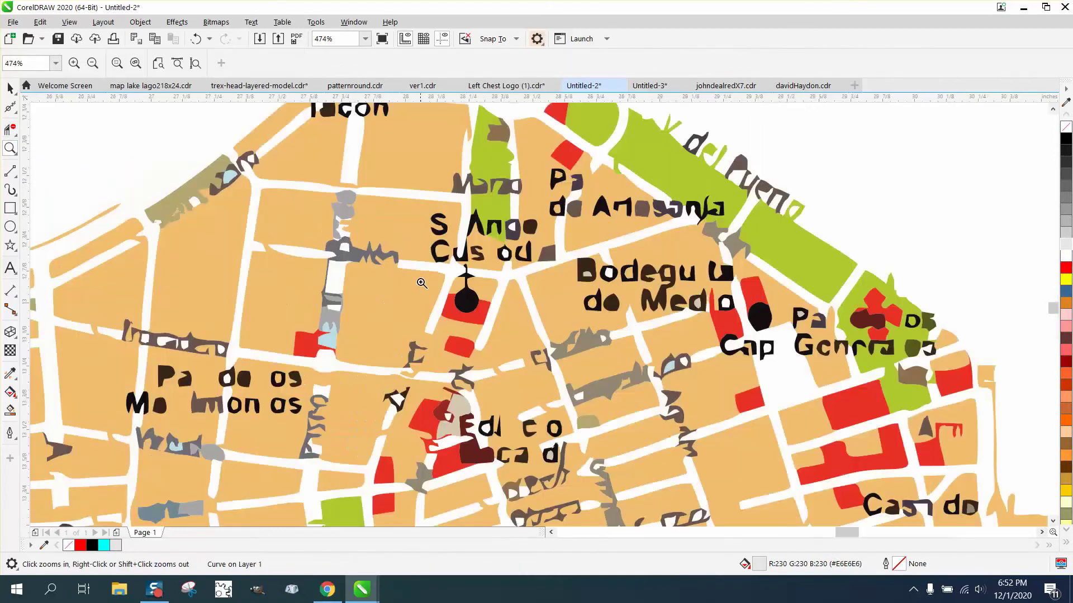
pyautogui.rightClick(456, 262)
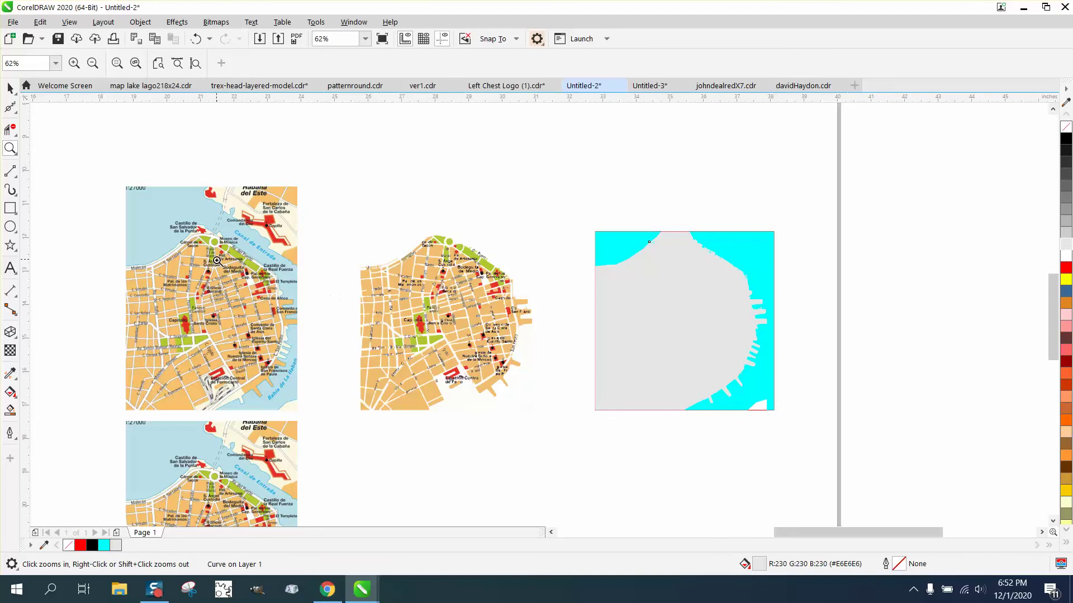
pyautogui.click(304, 299)
pyautogui.rightClick(301, 294)
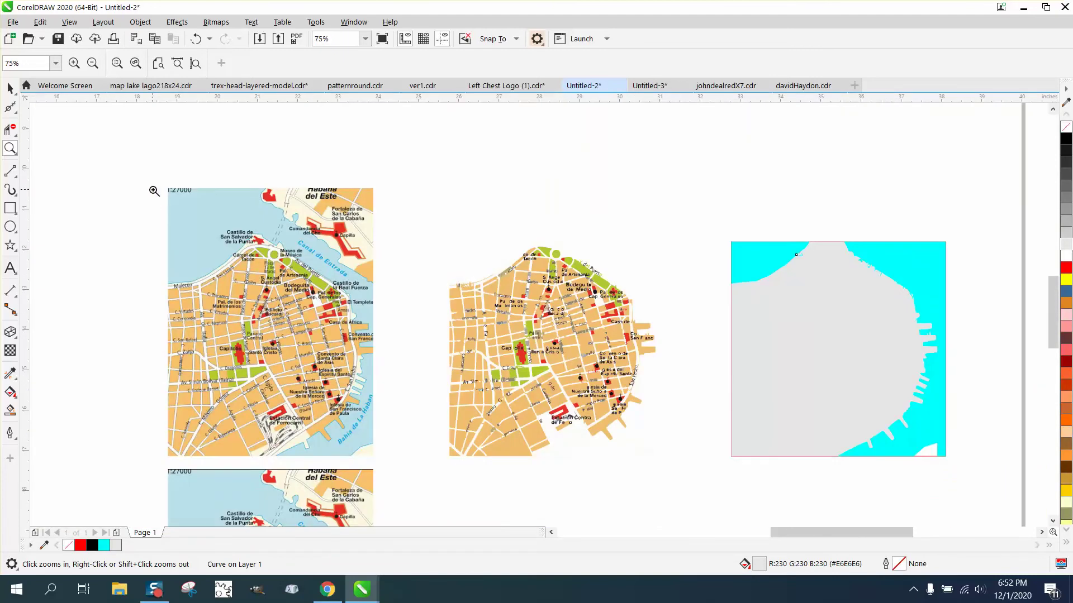
pyautogui.click(10, 88)
# Delete the middle map copy
pyautogui.moveTo(410, 228); pyautogui.dragTo(591, 412)
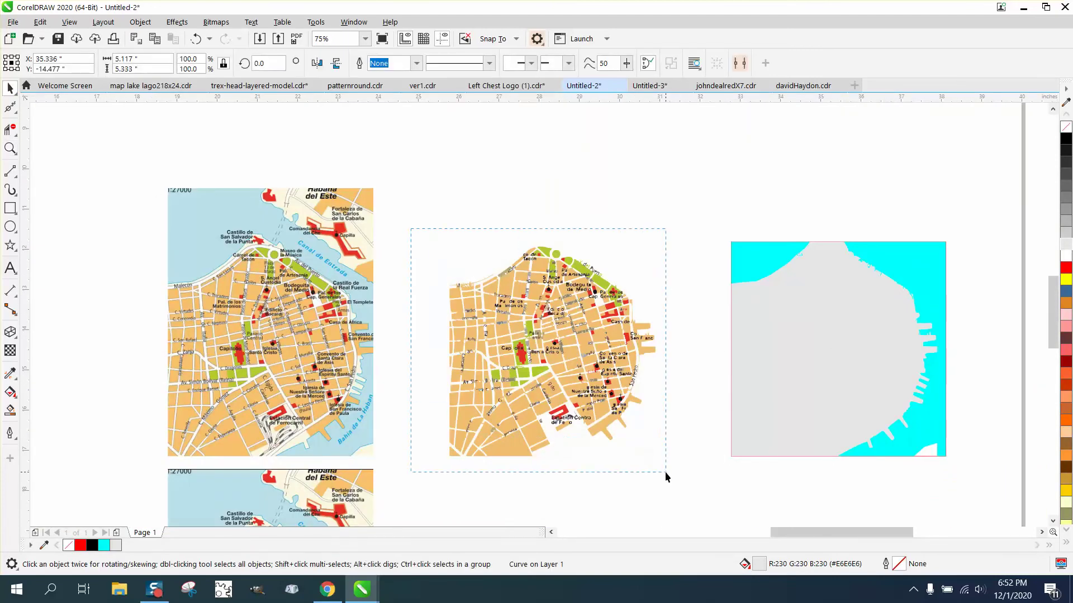
pyautogui.moveTo(673, 479); pyautogui.dragTo(673, 479)
pyautogui.press('Delete')
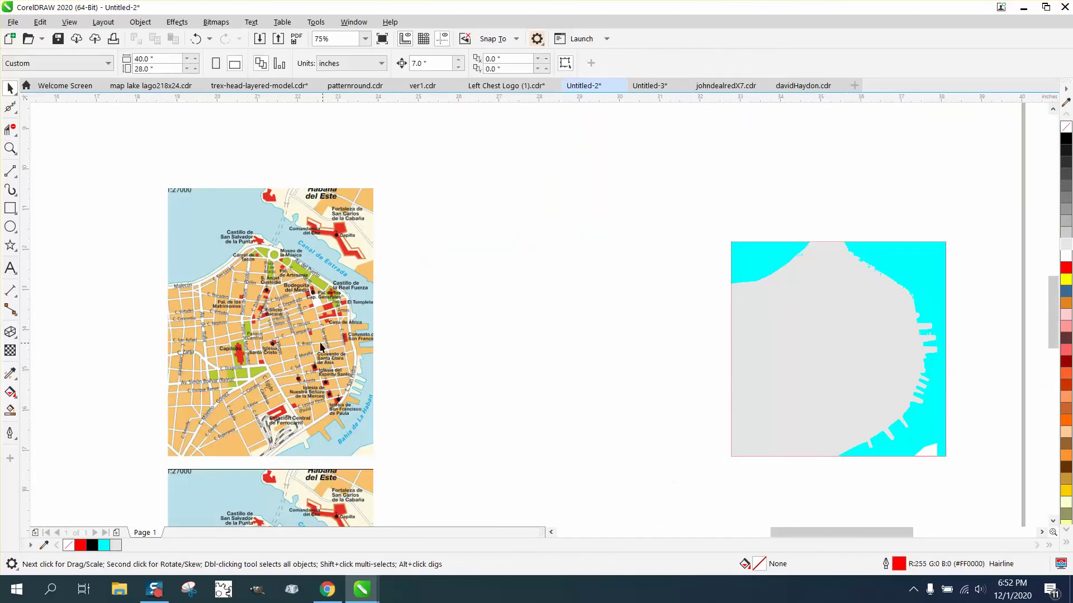
# Select the four pieces of the grey-and-cyan tracing and group them via Object > Group
pyautogui.click(313, 344)
pyautogui.moveTo(566, 164)
pyautogui.mouseDown()
pyautogui.moveTo(632, 246)
pyautogui.moveTo(957, 480)
pyautogui.mouseUp()
pyautogui.click(958, 438)
pyautogui.click(936, 450)
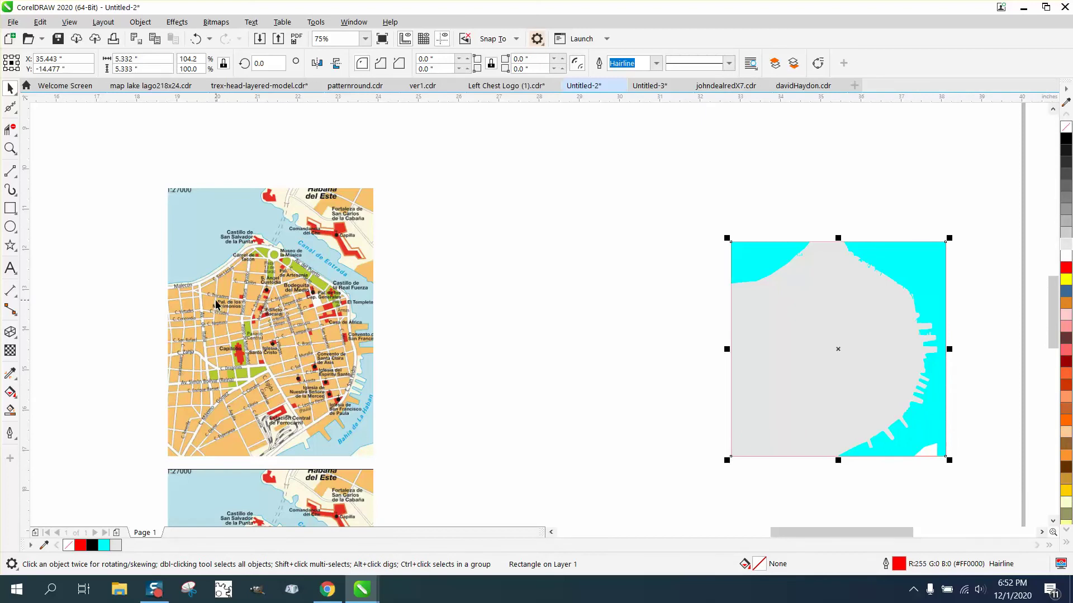
pyautogui.click(102, 22)
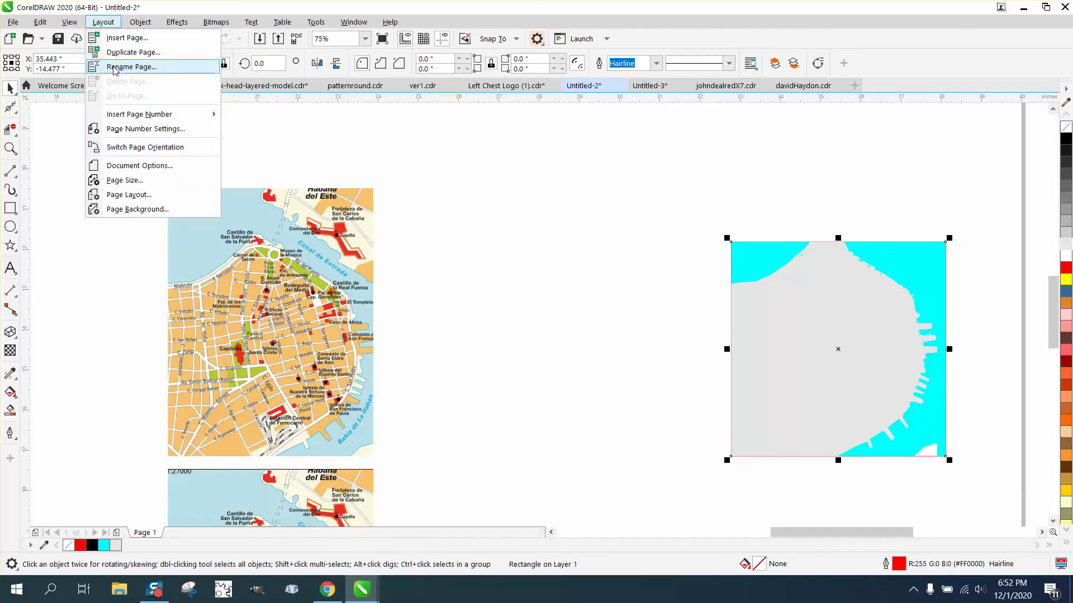
pyautogui.moveTo(140, 22)
pyautogui.moveTo(158, 243)
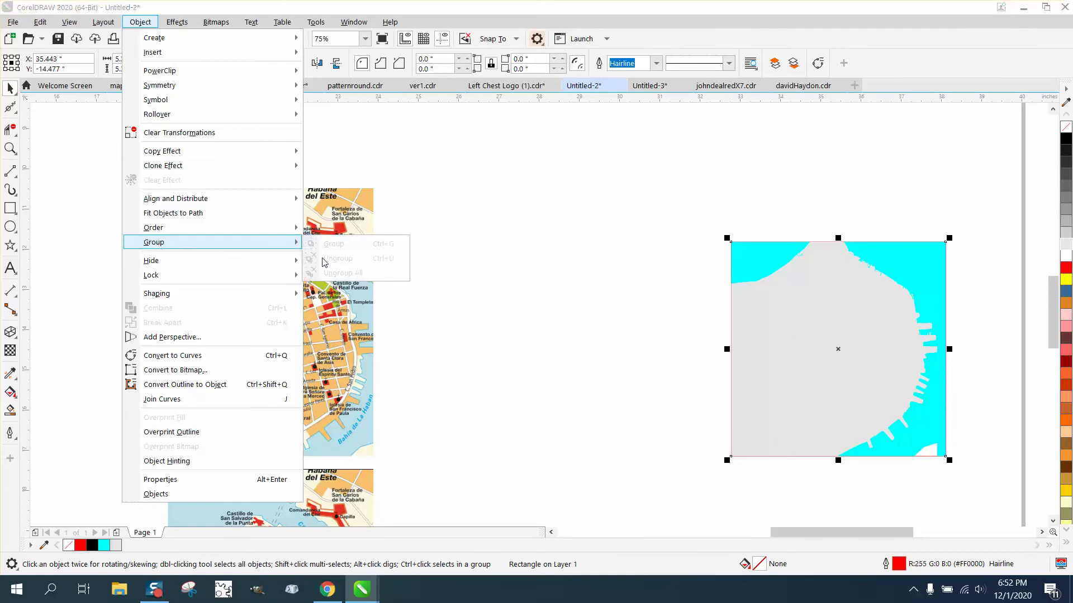
pyautogui.click(501, 248)
pyautogui.moveTo(705, 202); pyautogui.dragTo(992, 506)
pyautogui.click(140, 22)
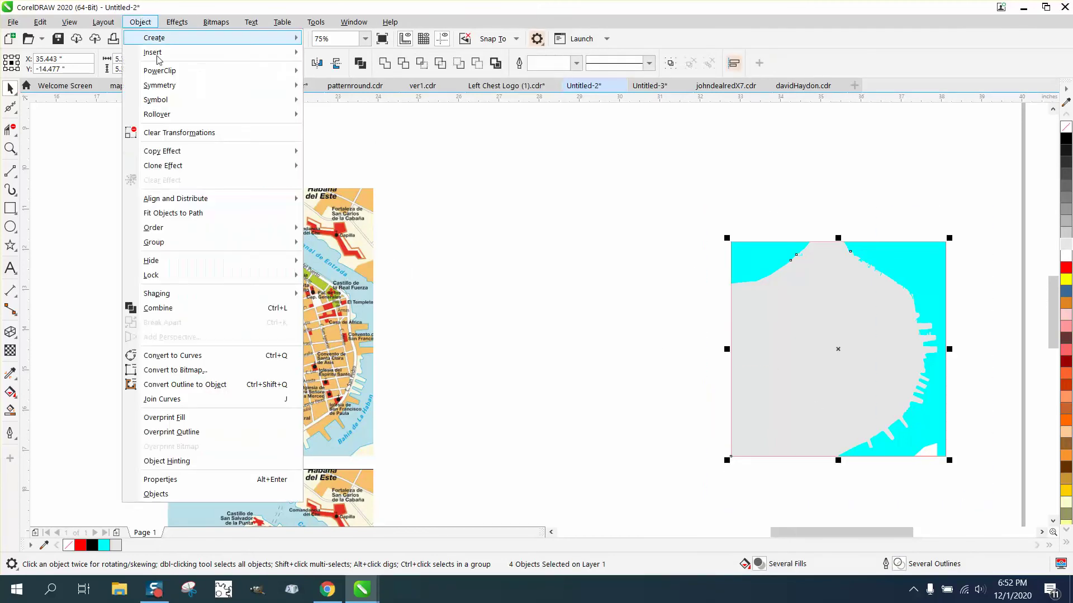
pyautogui.moveTo(185, 247)
pyautogui.click(318, 246)
# Nudge the left map bitmap onto the tracing and restack it via Object > Order
pyautogui.click(301, 286)
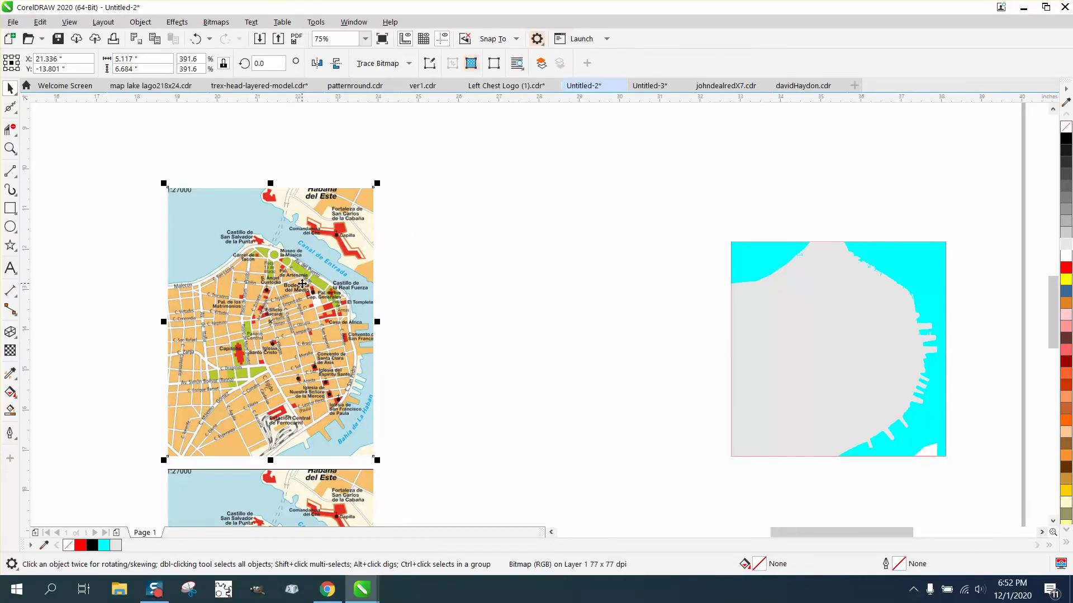
pyautogui.press('Right')
pyautogui.press('Right')
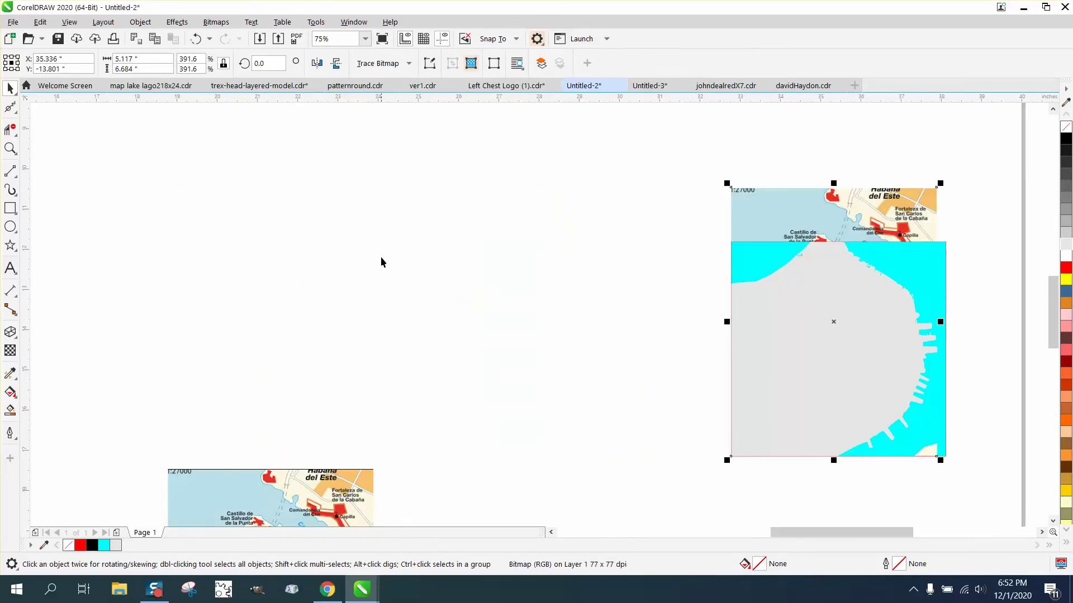
pyautogui.click(140, 22)
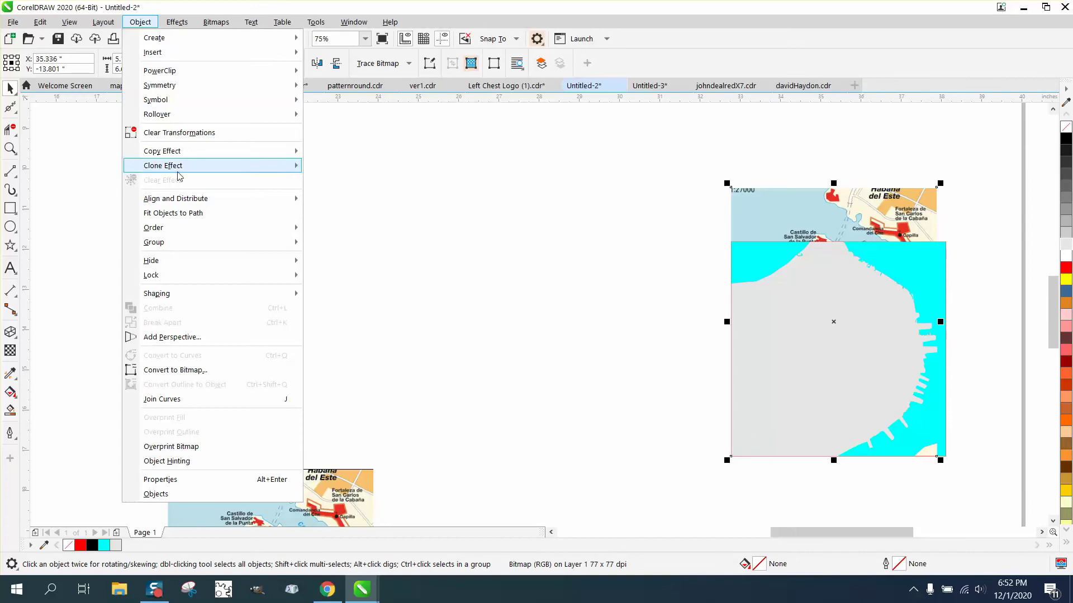
pyautogui.moveTo(175, 228)
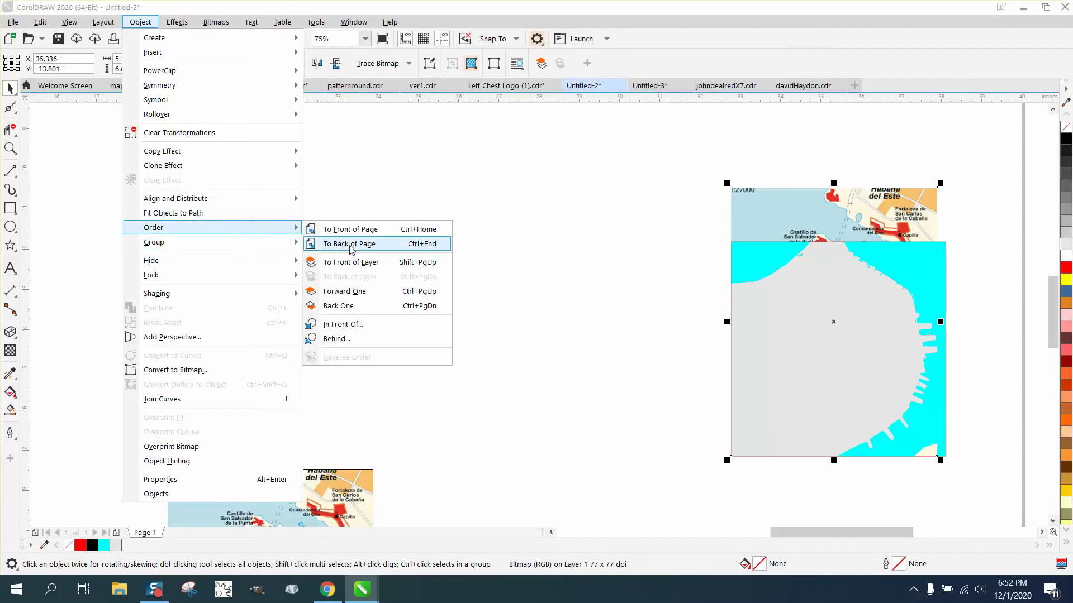
pyautogui.click(350, 229)
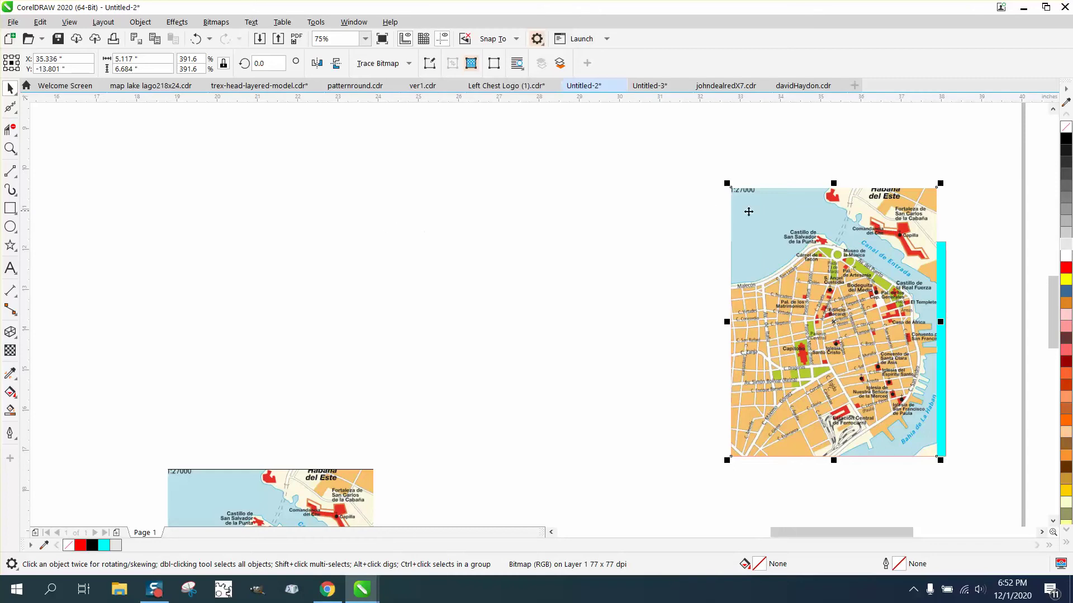
# Zoom in on the top of the map around the northern shoreline
pyautogui.click(10, 148)
pyautogui.moveTo(677, 171); pyautogui.dragTo(968, 451)
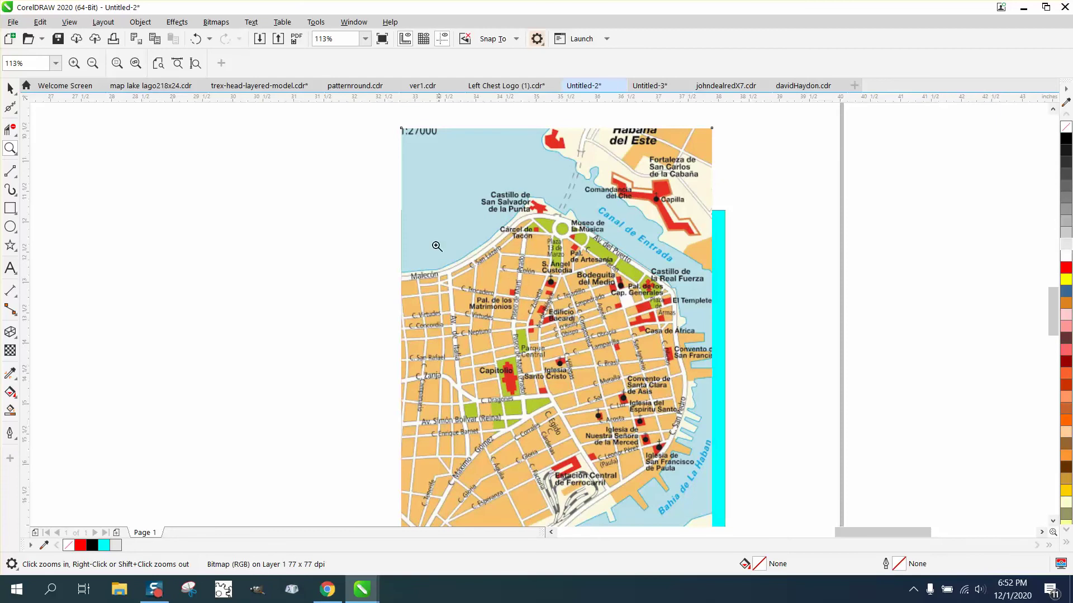
pyautogui.click(17, 177)
pyautogui.rightClick(294, 239)
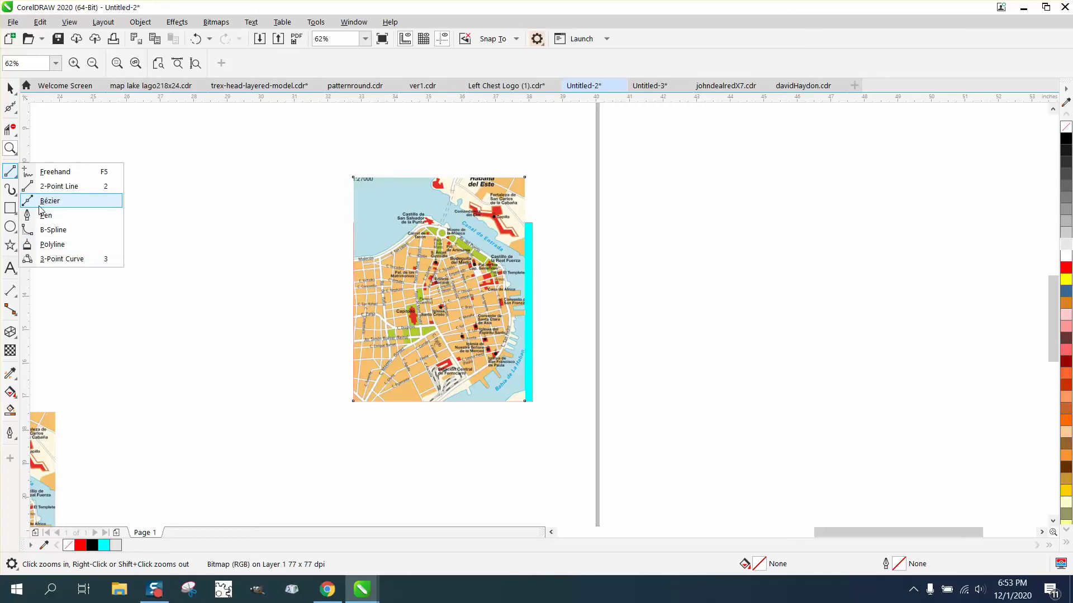
pyautogui.moveTo(4, 151)
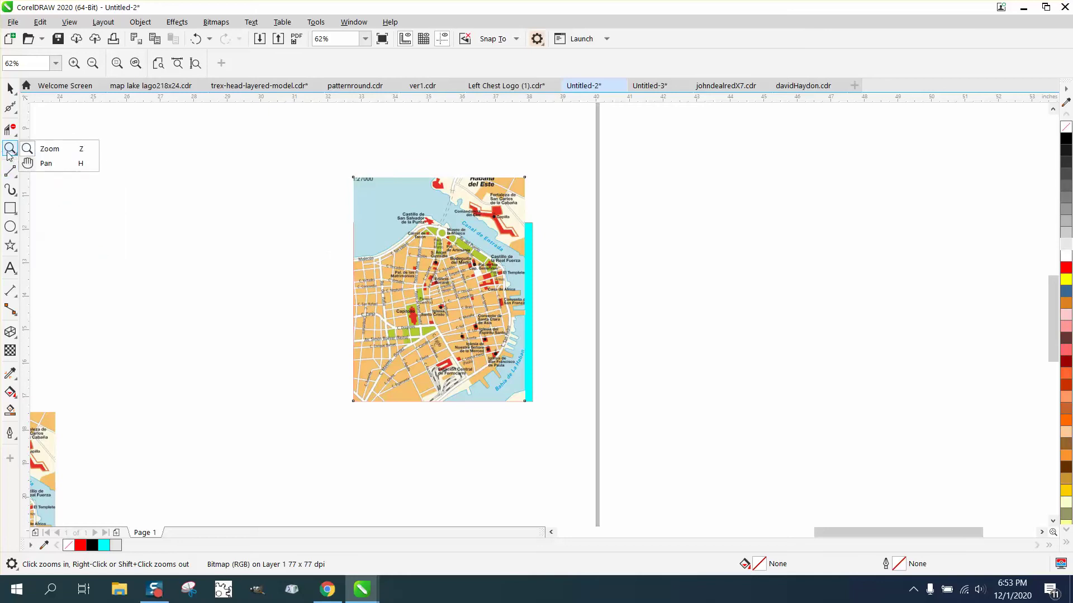
pyautogui.moveTo(306, 210); pyautogui.dragTo(595, 321)
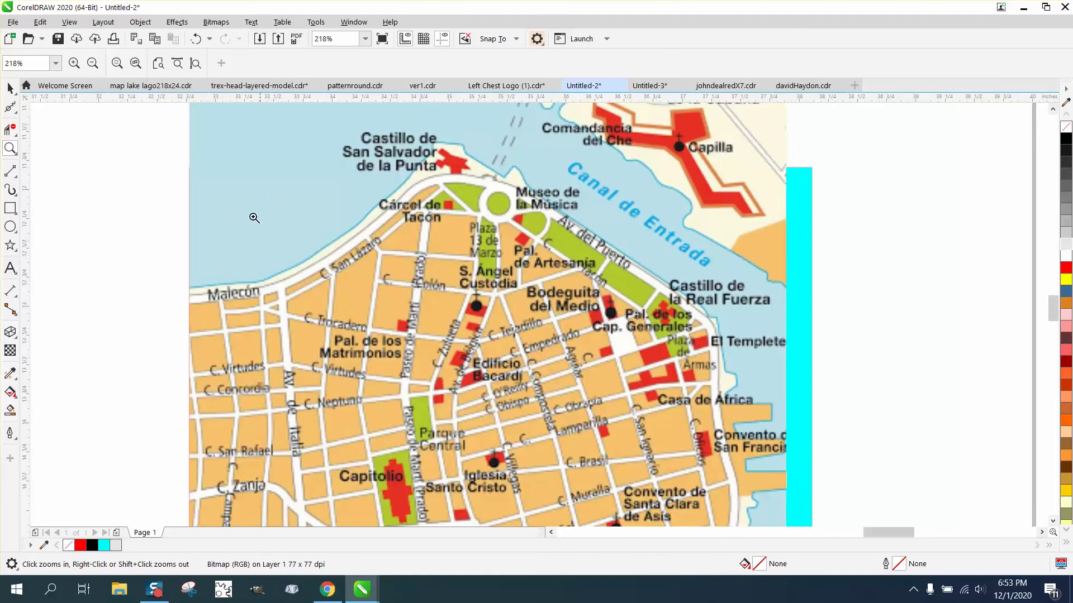
# Draw a test 2-Point Line at the Malecón shoreline, then delete it
pyautogui.click(16, 178)
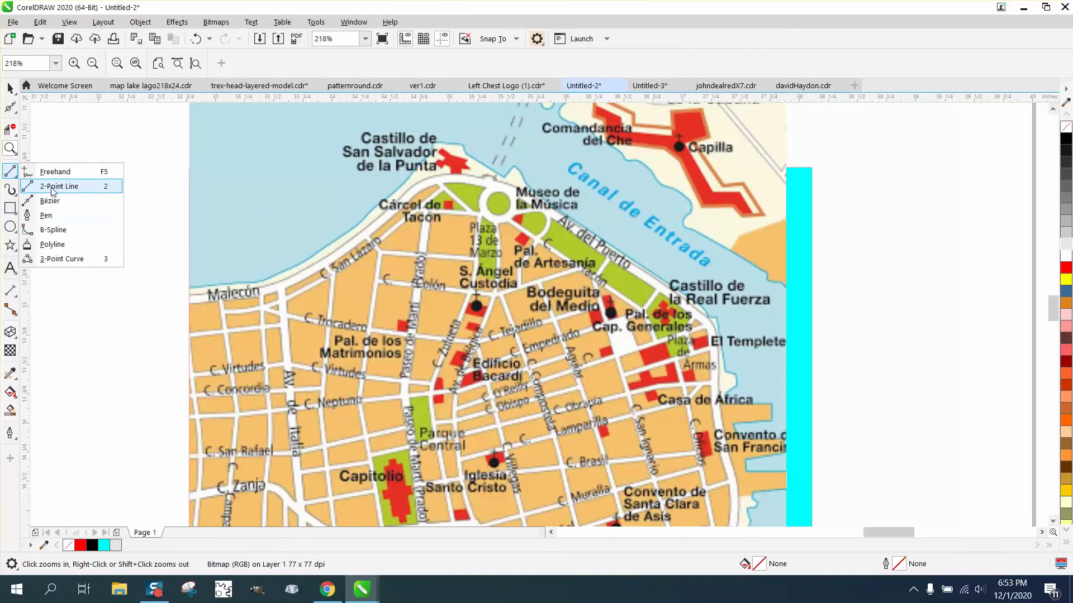
pyautogui.click(54, 188)
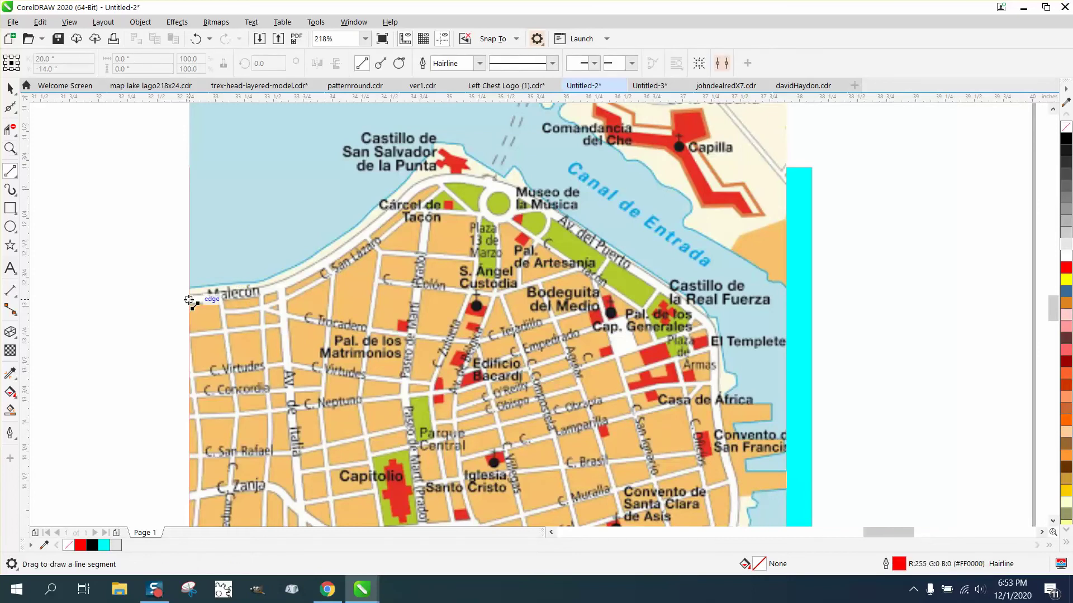
pyautogui.moveTo(190, 300); pyautogui.dragTo(247, 297)
pyautogui.press('Delete')
pyautogui.click(16, 176)
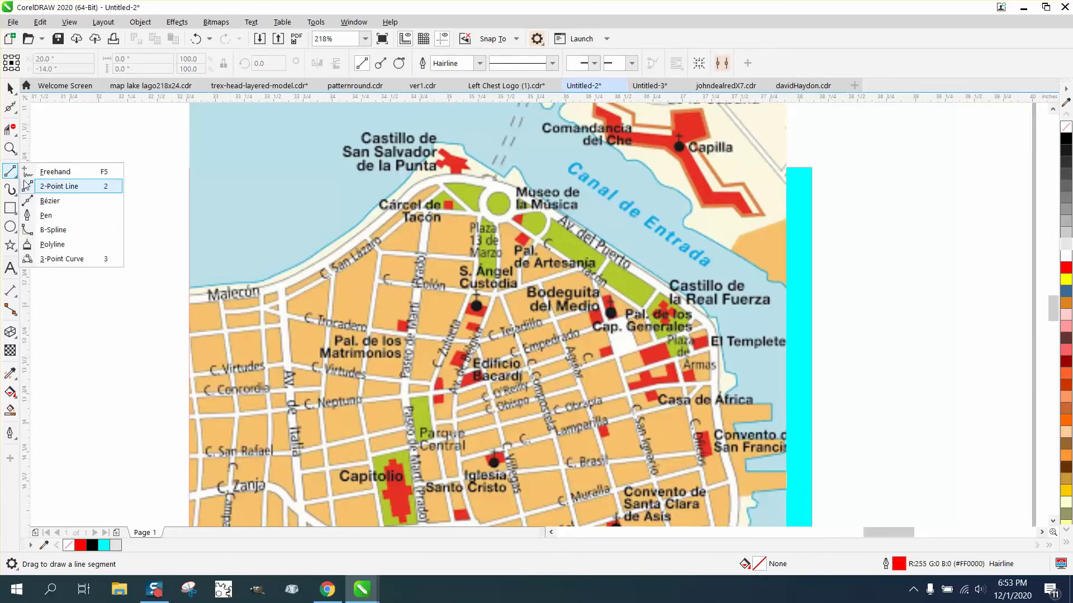
# Trace the coastline freehand from the map's left edge at Malecón to Convento de San Francisco
pyautogui.click(55, 172)
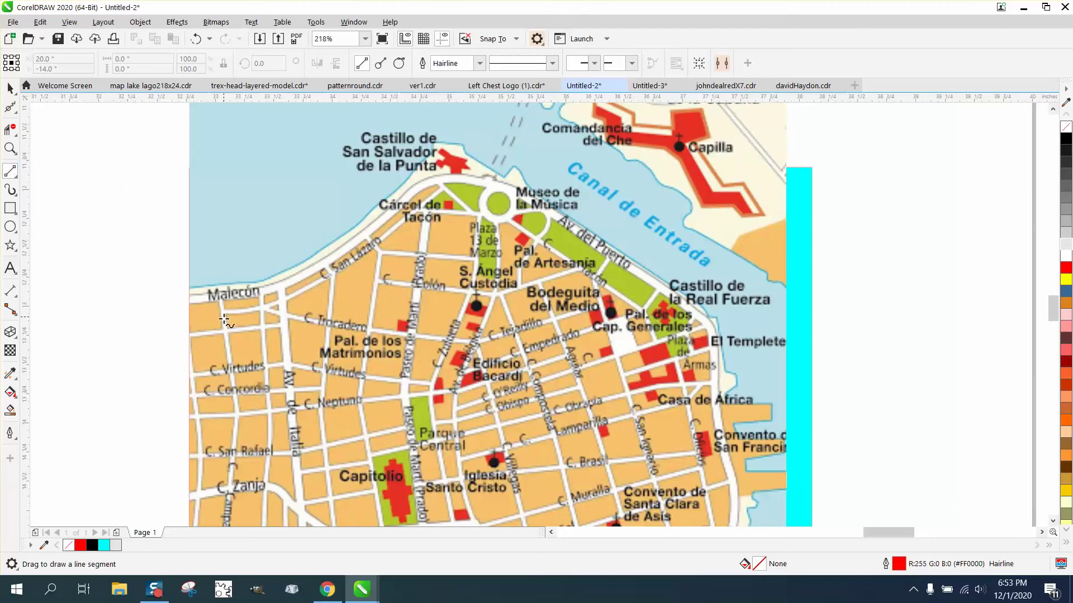
pyautogui.click(190, 302)
pyautogui.moveTo(232, 301)
pyautogui.mouseDown()
pyautogui.moveTo(339, 256)
pyautogui.moveTo(416, 185)
pyautogui.moveTo(488, 182)
pyautogui.moveTo(535, 200)
pyautogui.moveTo(706, 315)
pyautogui.moveTo(737, 536)
pyautogui.mouseUp()
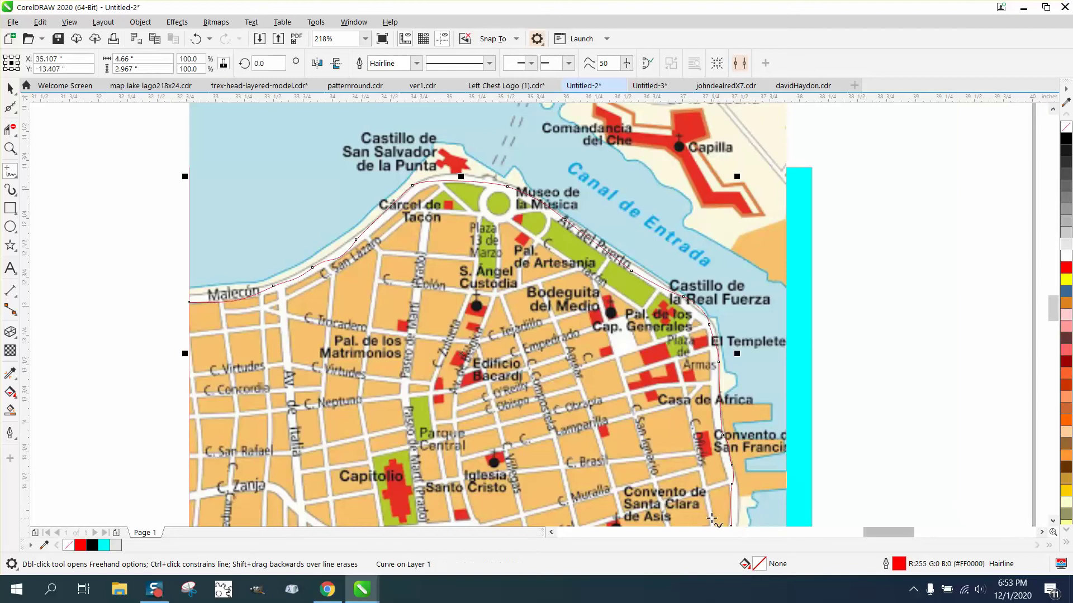
# Try a black outline at 10 px, then 20 px, in Outline Pen, and cancel
pyautogui.doubleClick(899, 565)
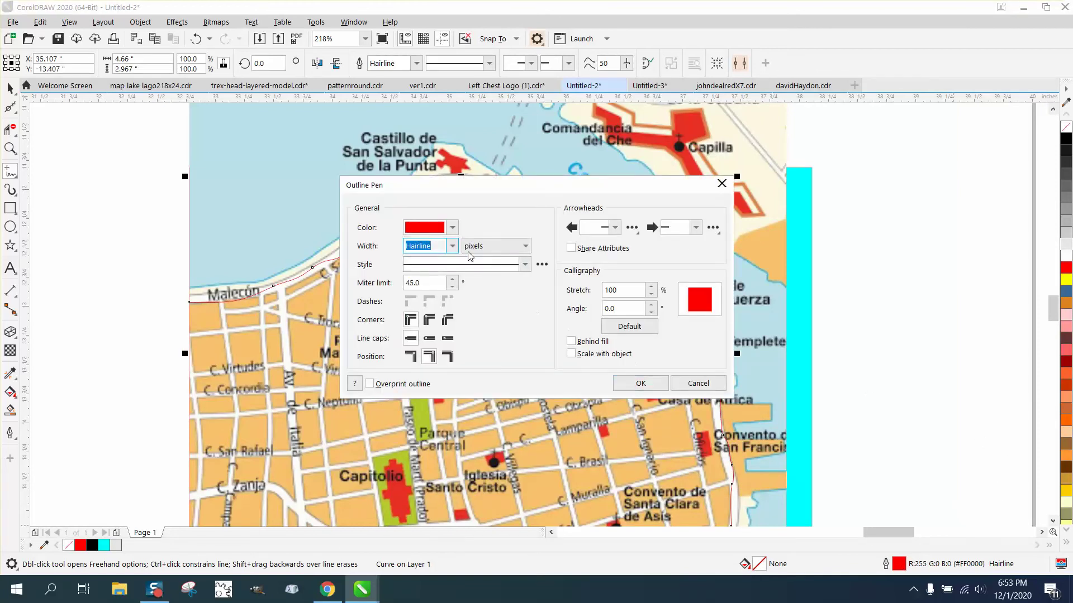
pyautogui.click(452, 228)
pyautogui.click(422, 293)
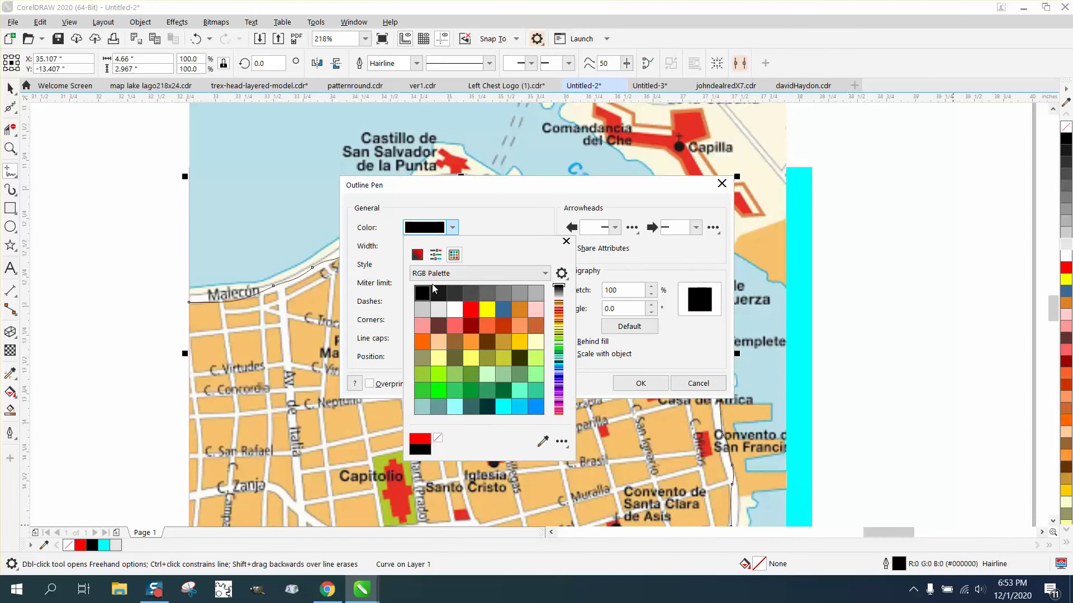
pyautogui.click(494, 200)
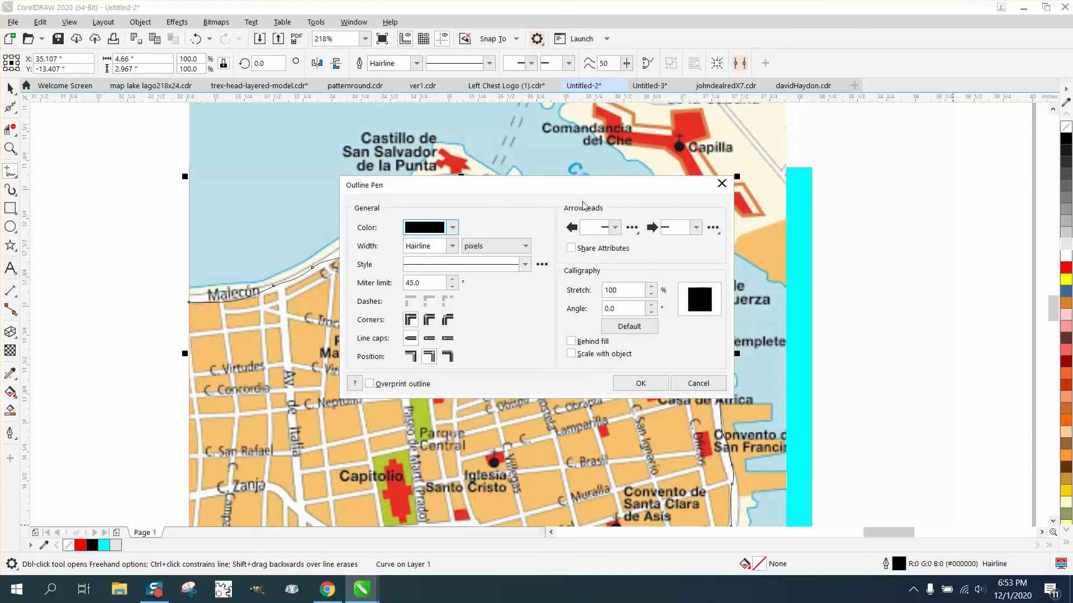
pyautogui.moveTo(628, 192); pyautogui.dragTo(914, 195)
pyautogui.click(738, 249)
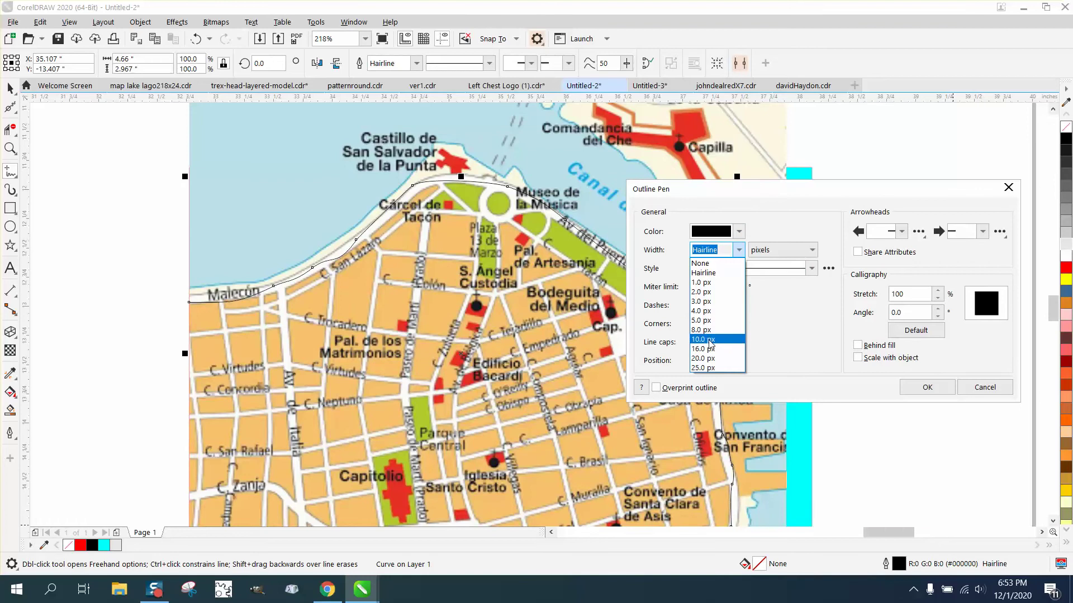
pyautogui.click(705, 340)
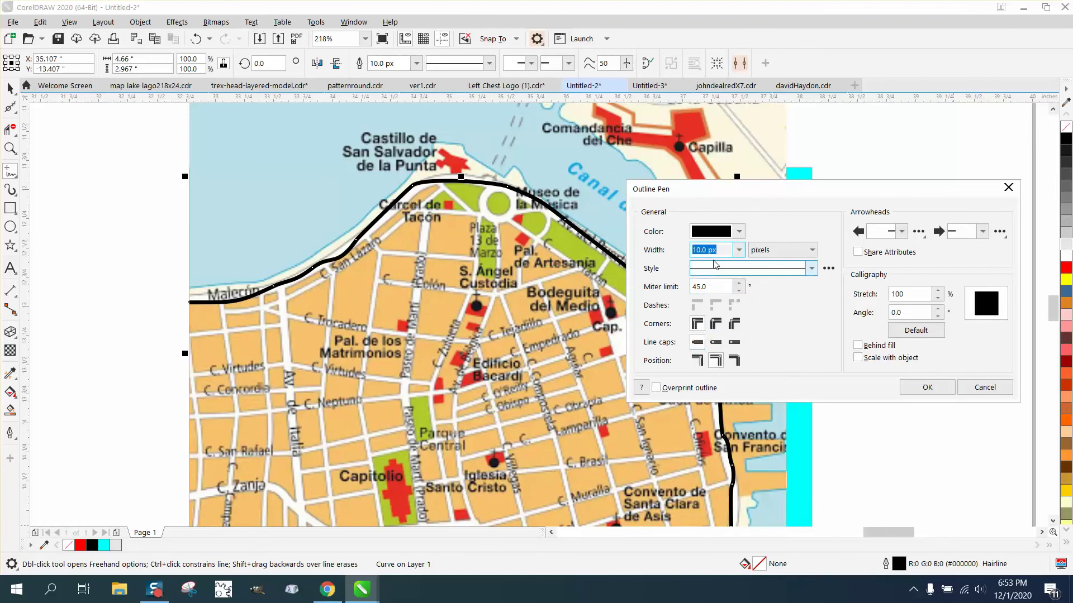
pyautogui.click(740, 251)
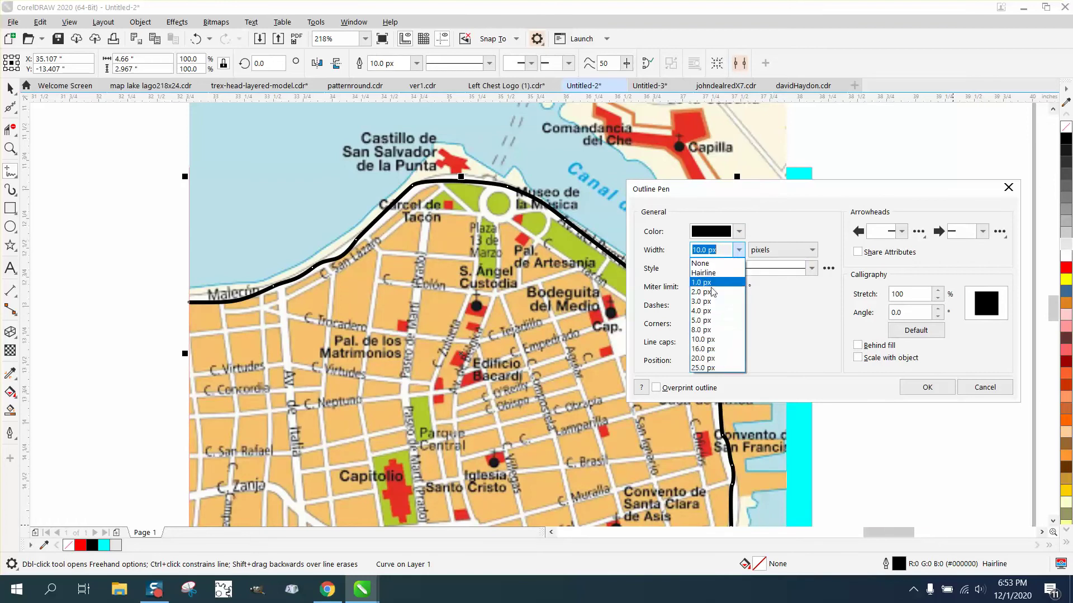
pyautogui.click(702, 358)
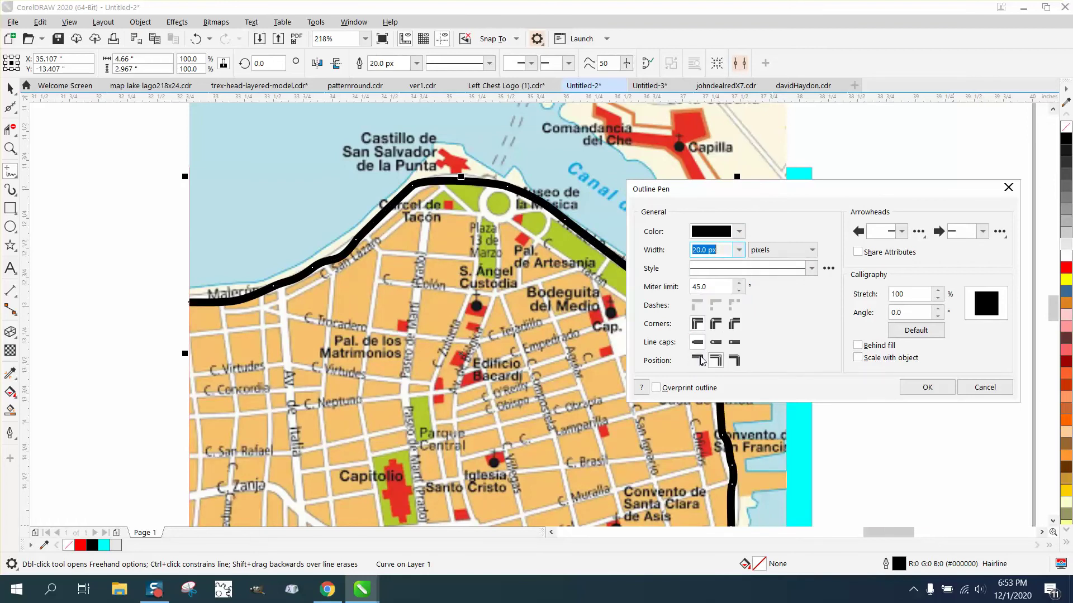
pyautogui.click(1008, 187)
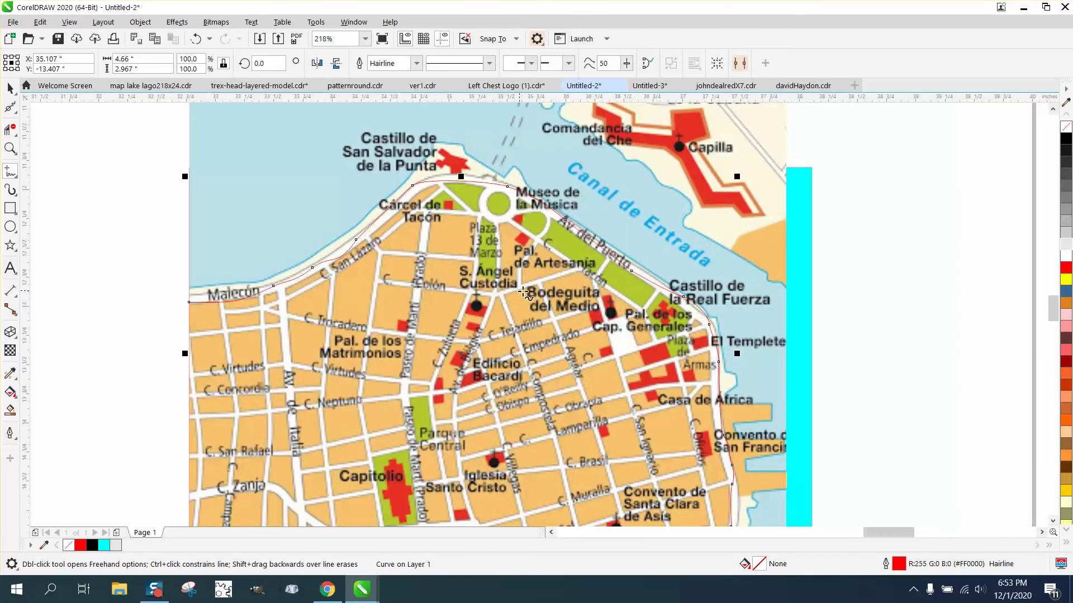
# Apply a black 10 px outline to the coastline curve in Outline Pen
pyautogui.doubleClick(904, 565)
pyautogui.click(452, 246)
pyautogui.click(414, 341)
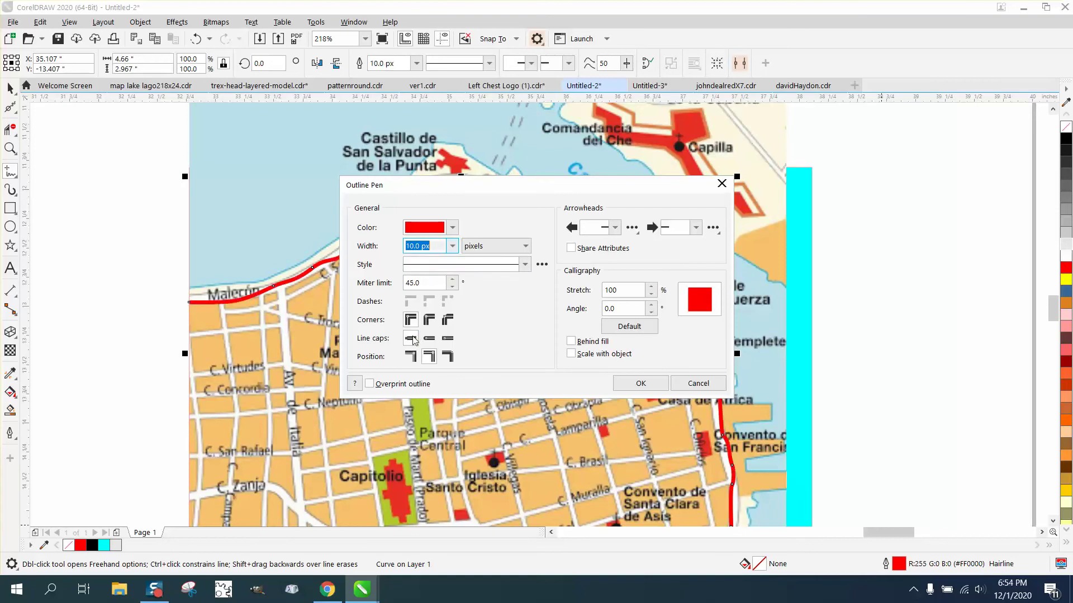
pyautogui.click(452, 227)
pyautogui.click(421, 291)
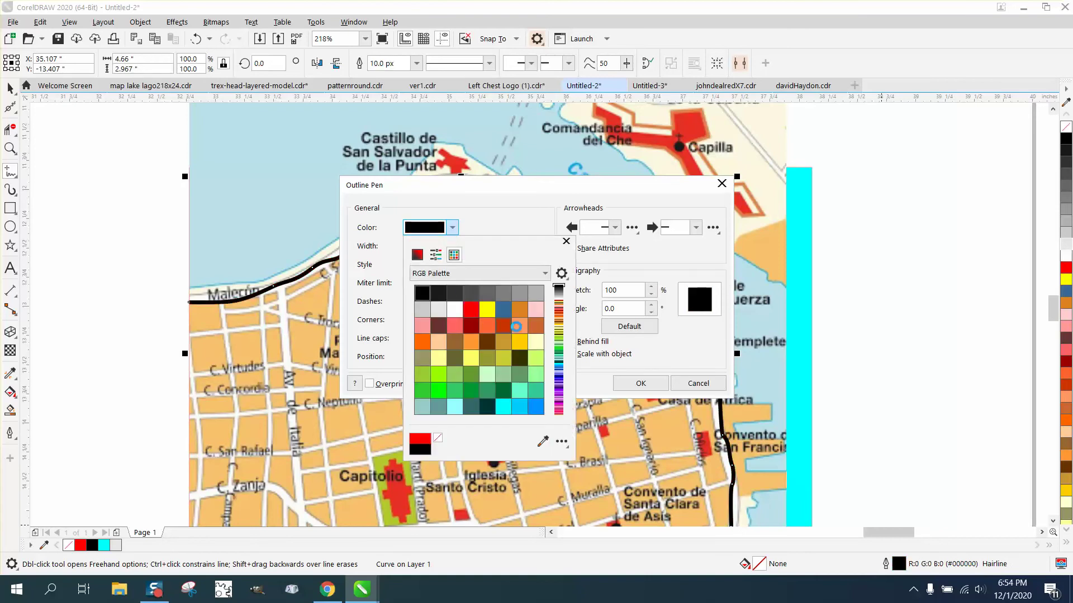
pyautogui.click(640, 384)
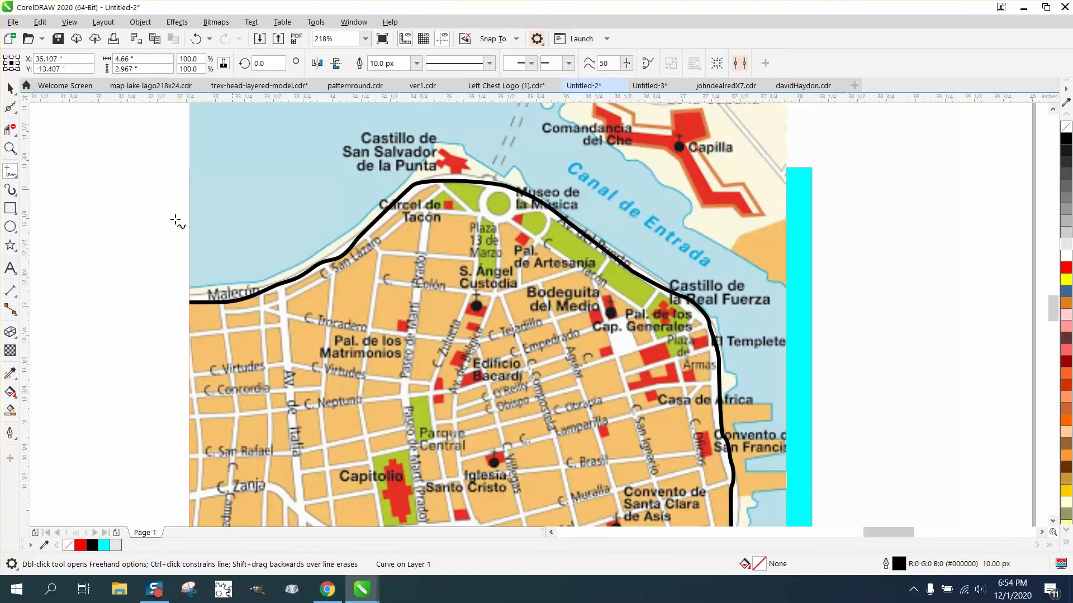
# Zoom into the Malecón stretch and show the curve's nodes with the Shape tool
pyautogui.click(10, 148)
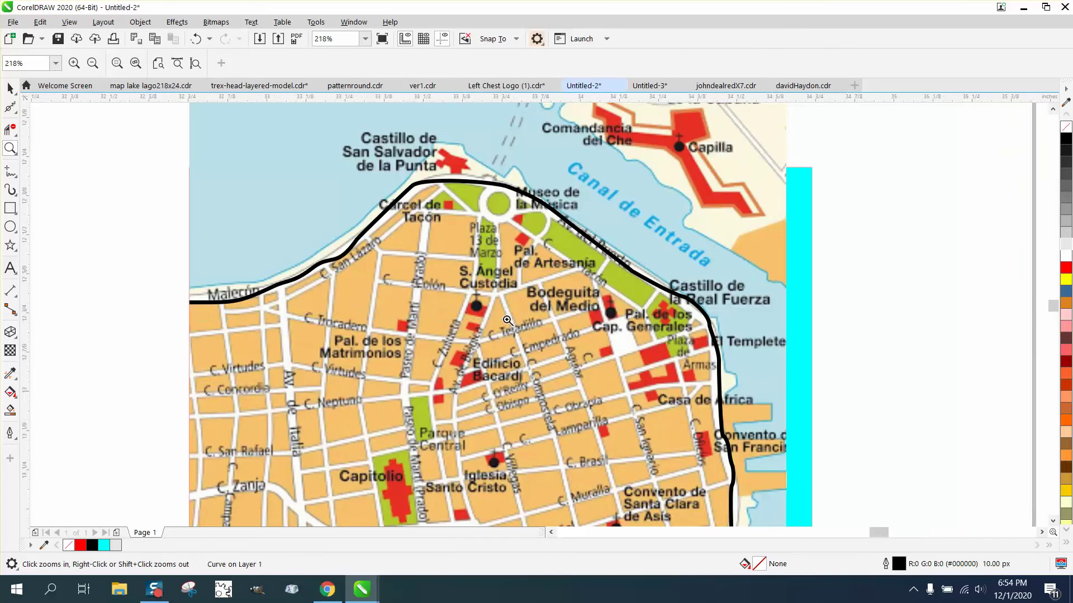
pyautogui.moveTo(354, 304); pyautogui.dragTo(354, 304)
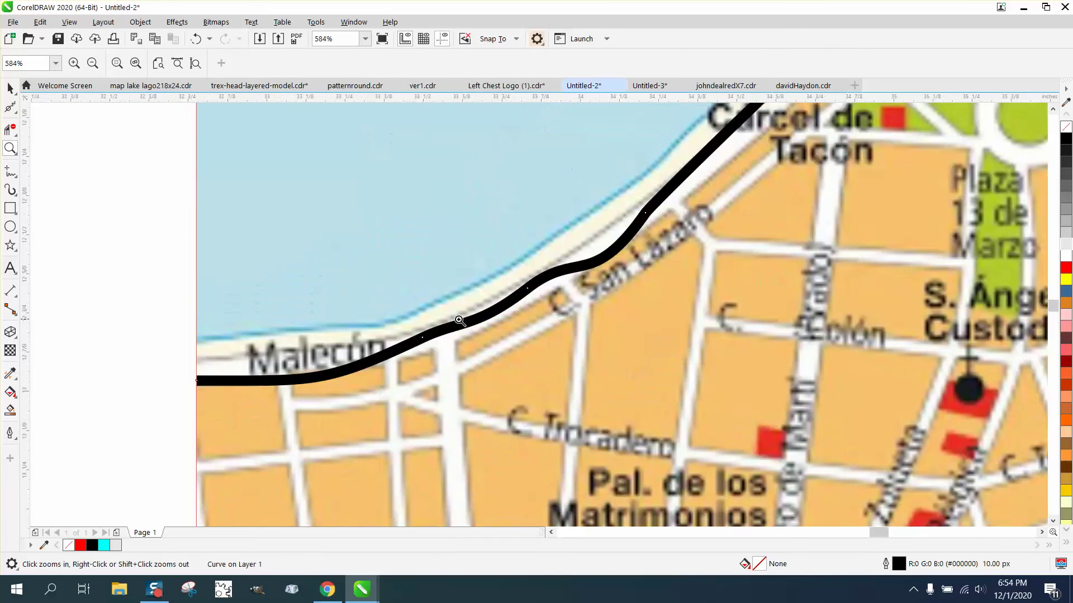
pyautogui.click(15, 111)
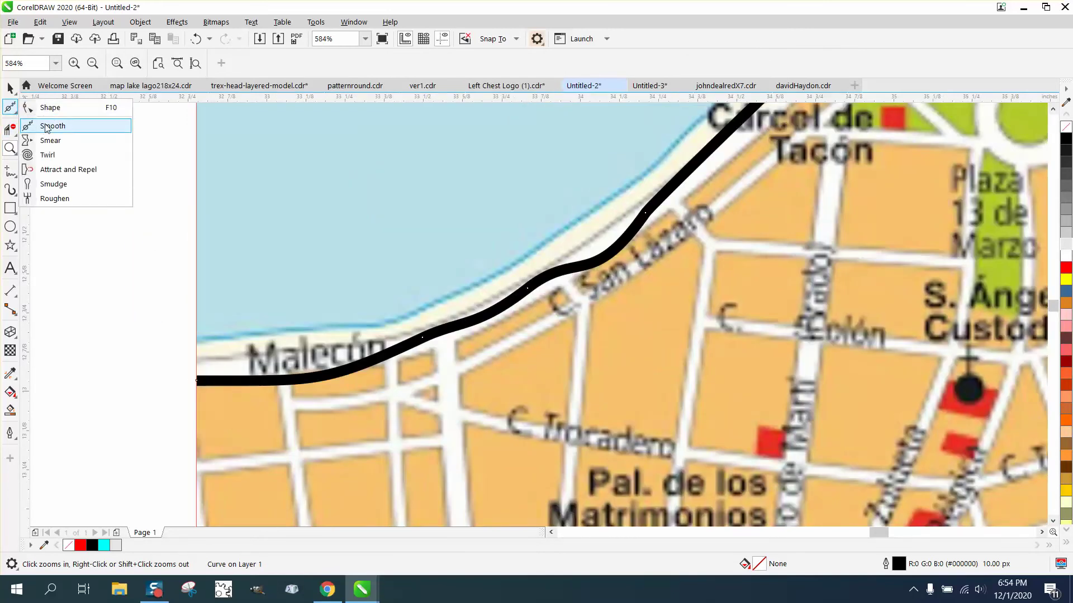
pyautogui.click(53, 126)
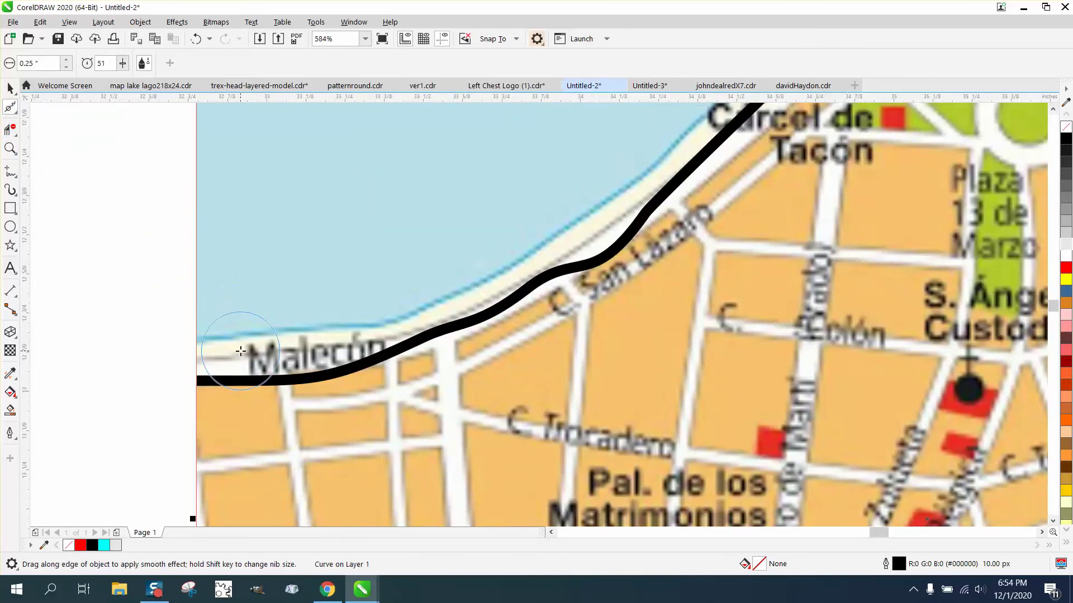
pyautogui.click(15, 111)
pyautogui.click(45, 105)
# Drag Malecón nodes onto the shoreline and delete two, leaving 13 nodes
pyautogui.moveTo(204, 383); pyautogui.dragTo(204, 367)
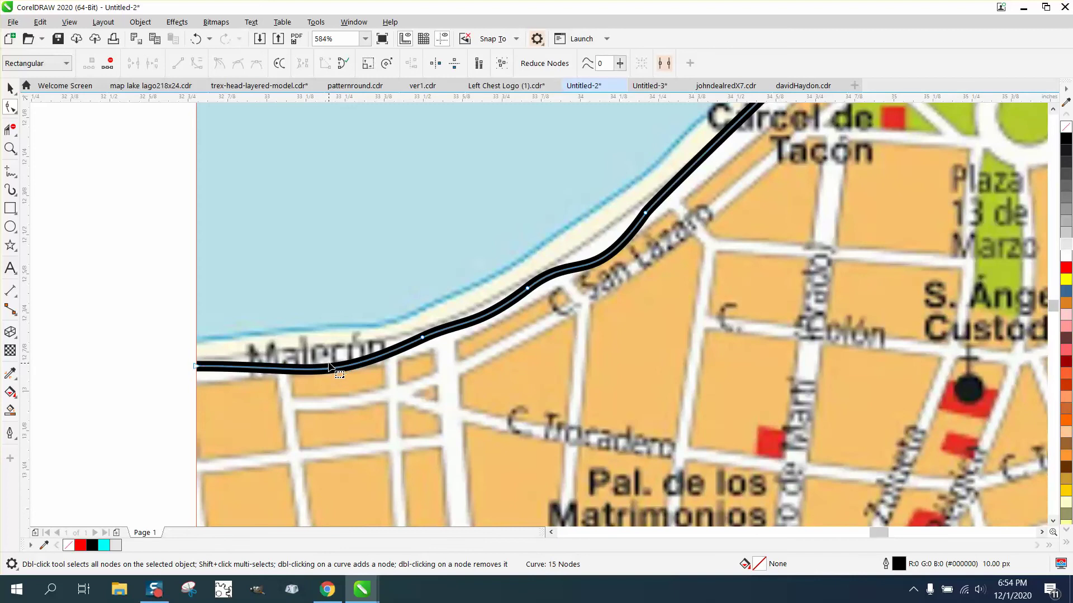
pyautogui.click(334, 369)
pyautogui.moveTo(335, 369); pyautogui.dragTo(335, 358)
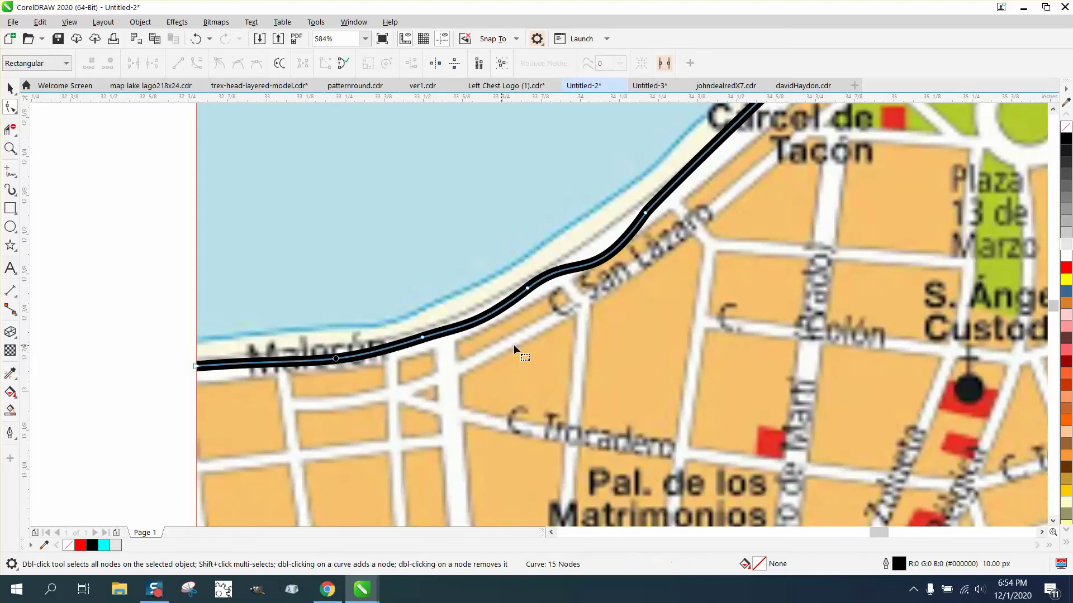
pyautogui.doubleClick(528, 289)
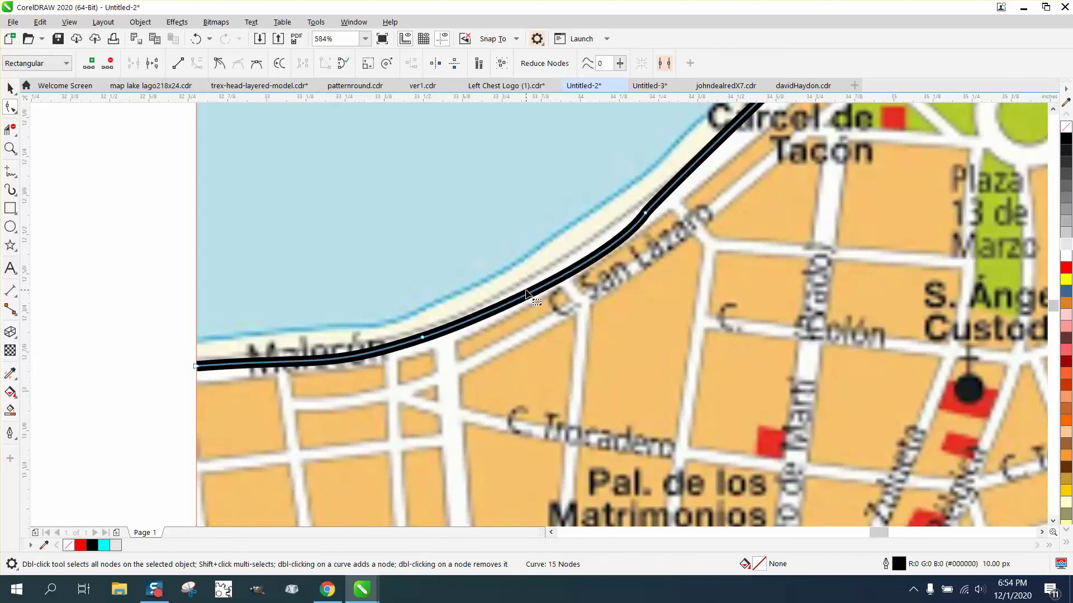
pyautogui.doubleClick(644, 213)
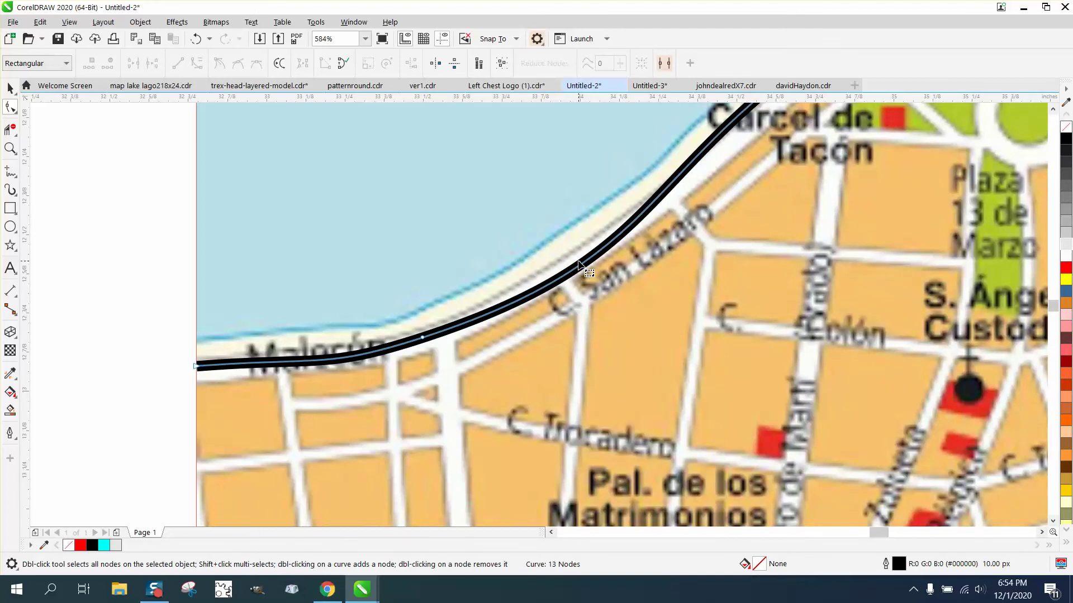
pyautogui.moveTo(579, 266); pyautogui.dragTo(581, 260)
pyautogui.scroll(-4, 581, 260)
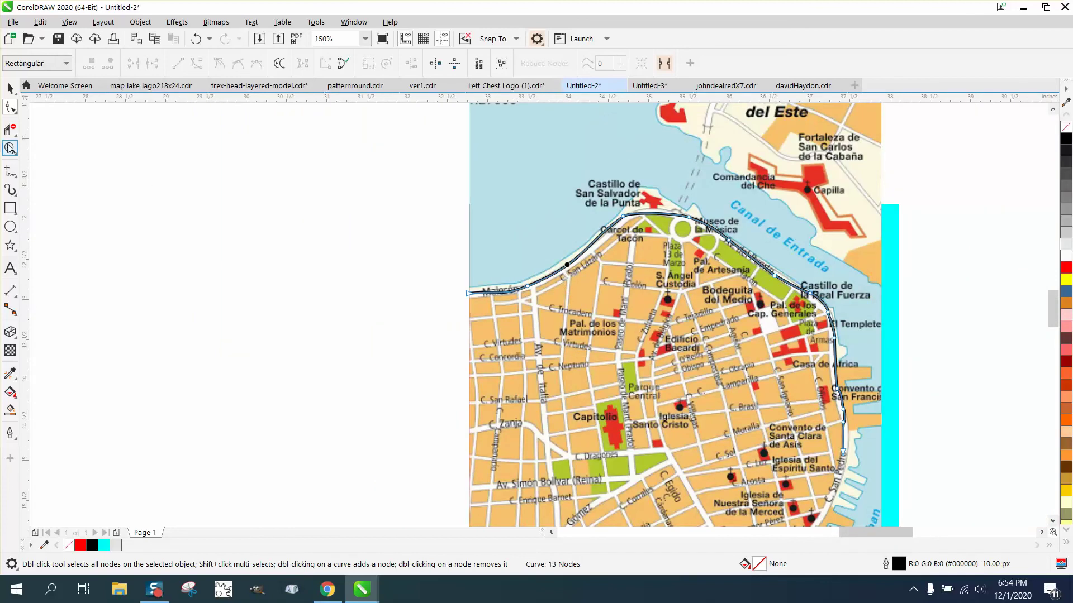
# Make the Cárcel de Tacón node a cusp and reposition nodes to hug the northern shore
pyautogui.click(10, 148)
pyautogui.moveTo(492, 154); pyautogui.dragTo(779, 293)
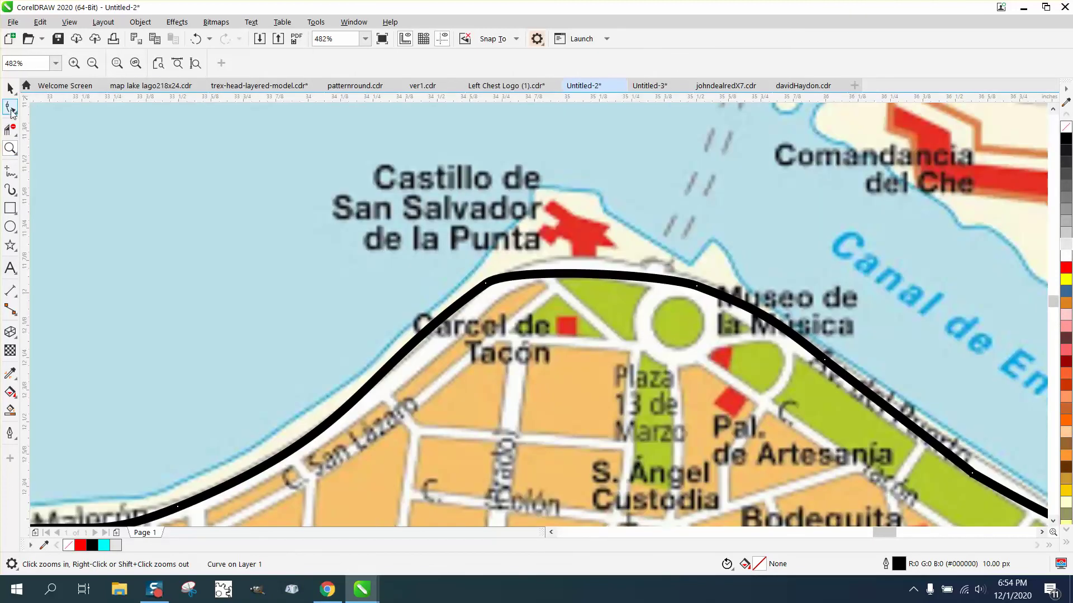
pyautogui.click(10, 107)
pyautogui.moveTo(485, 284); pyautogui.dragTo(521, 271)
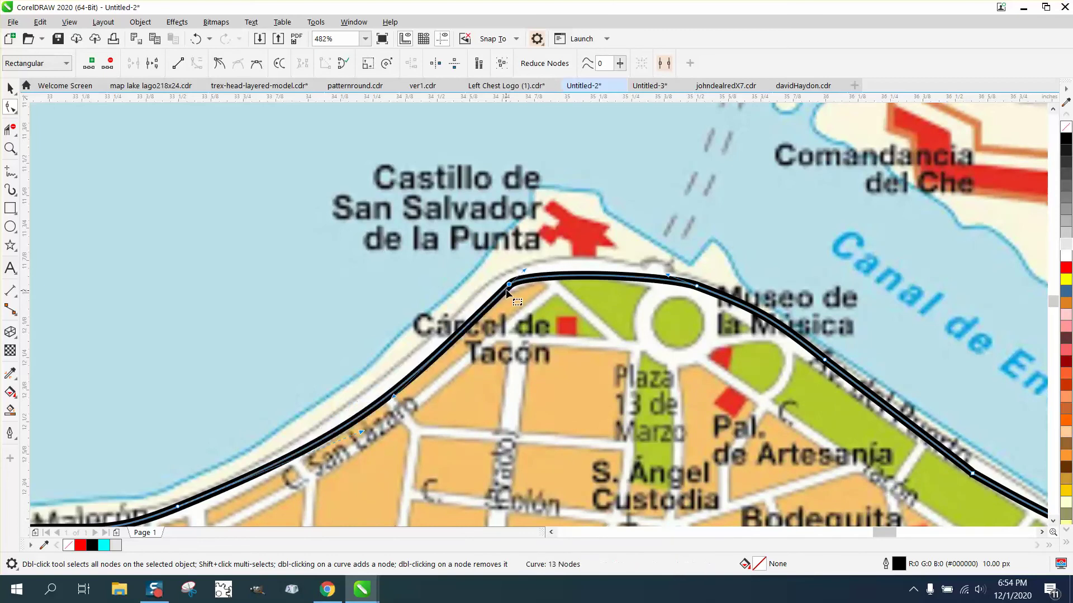
pyautogui.rightClick(511, 285)
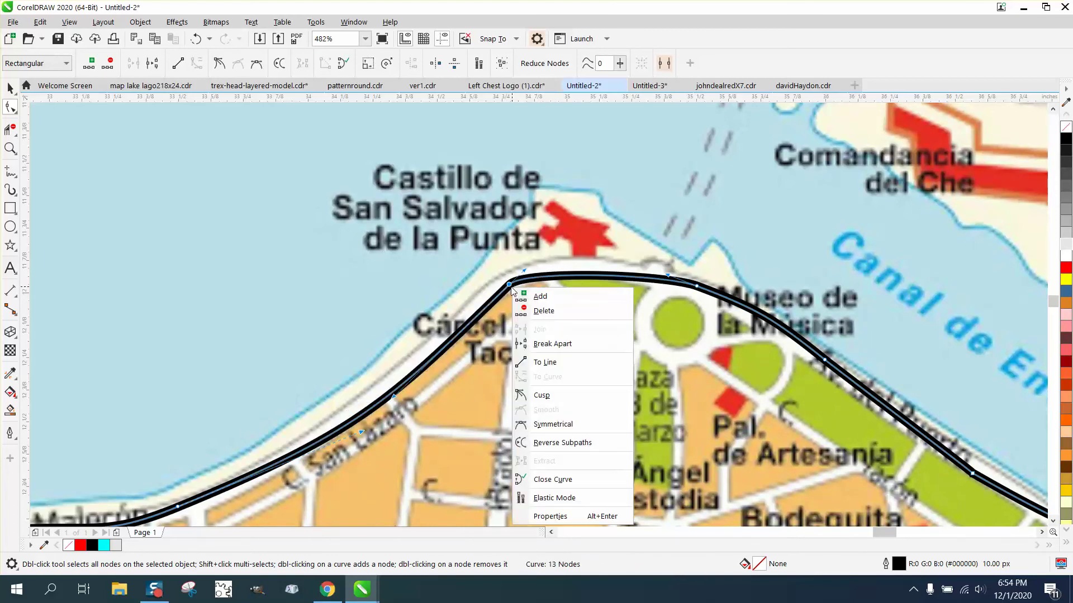
pyautogui.click(541, 396)
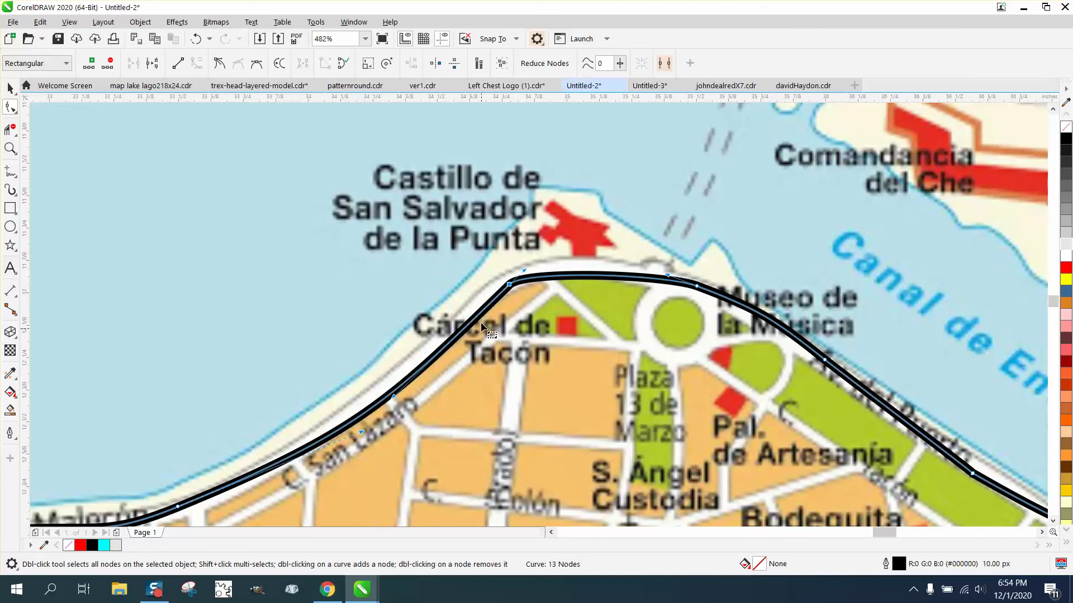
pyautogui.moveTo(509, 284); pyautogui.dragTo(541, 244)
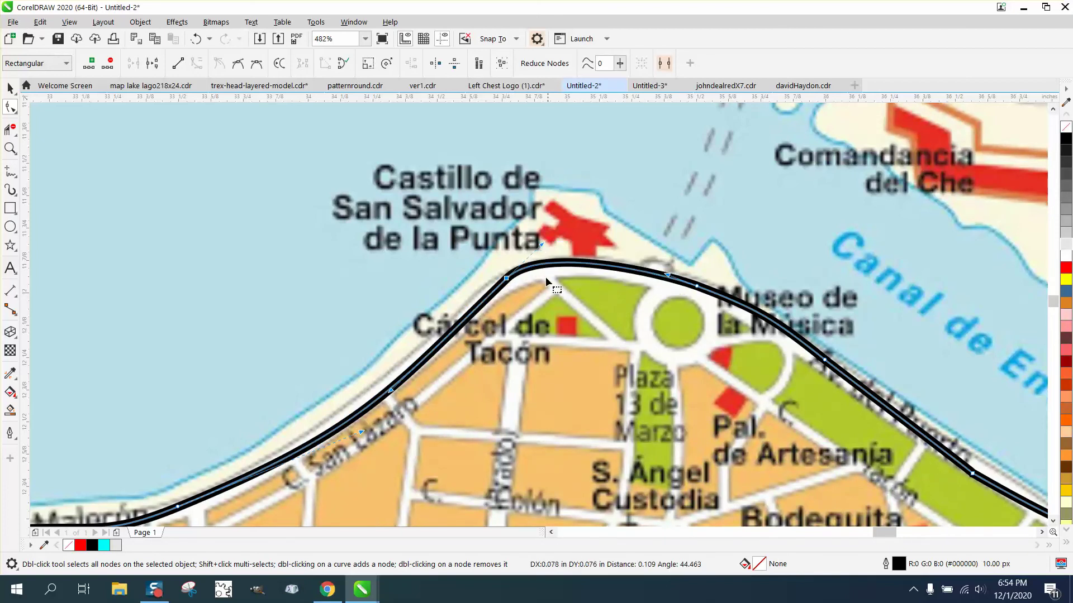
pyautogui.moveTo(507, 280); pyautogui.dragTo(512, 289)
pyautogui.moveTo(824, 360); pyautogui.dragTo(821, 370)
pyautogui.scroll(-2, 671, 296)
# Fit the coastline curve's nodes to the eastern harbour, removing two and adding one near Casa de África
pyautogui.scroll(-2, 748, 345)
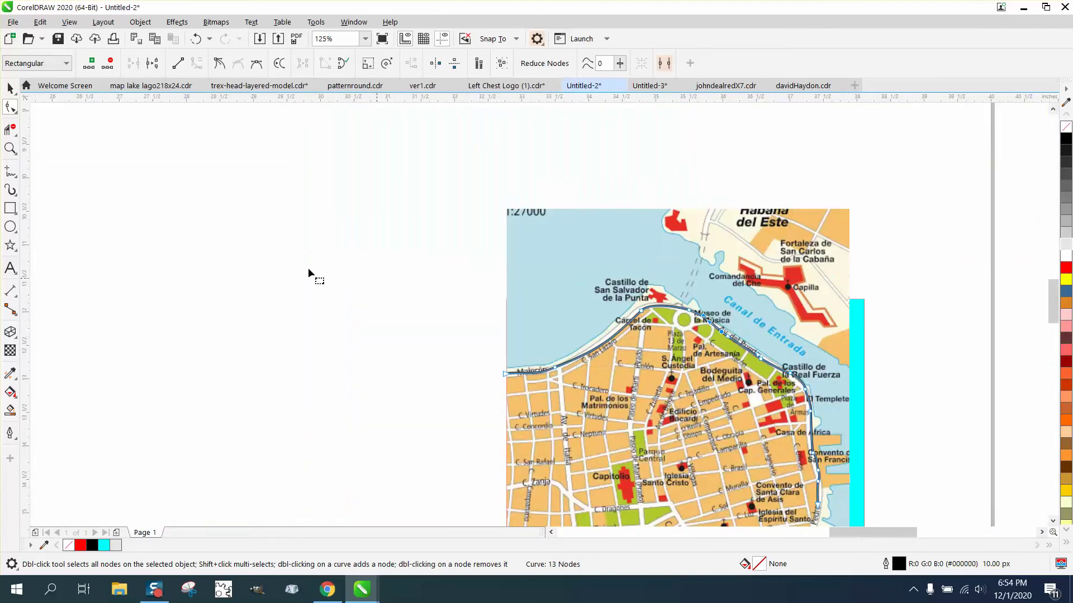
pyautogui.click(10, 148)
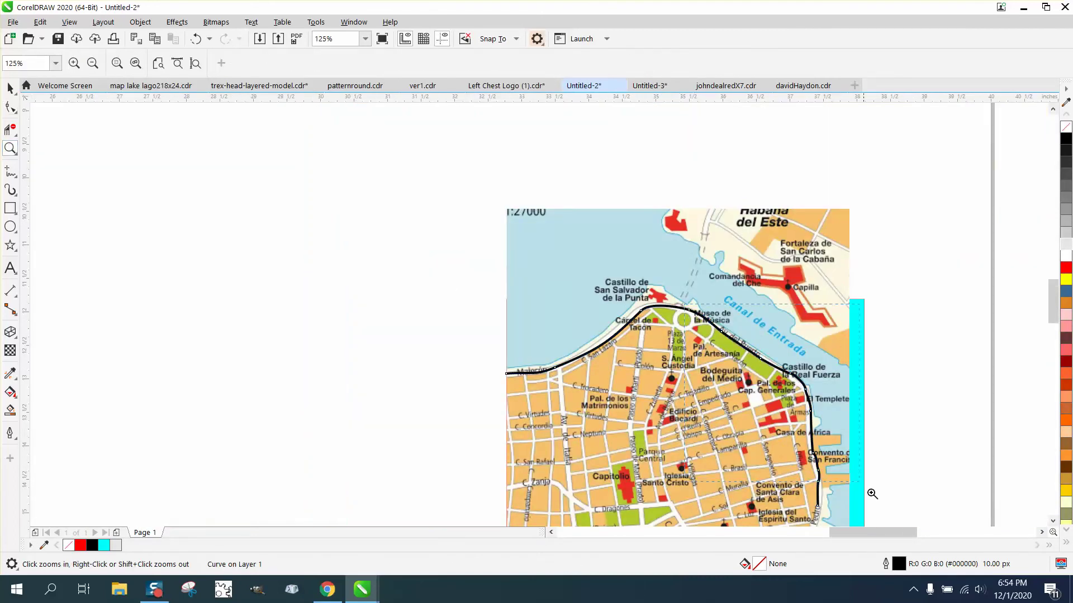
pyautogui.moveTo(684, 304); pyautogui.dragTo(925, 518)
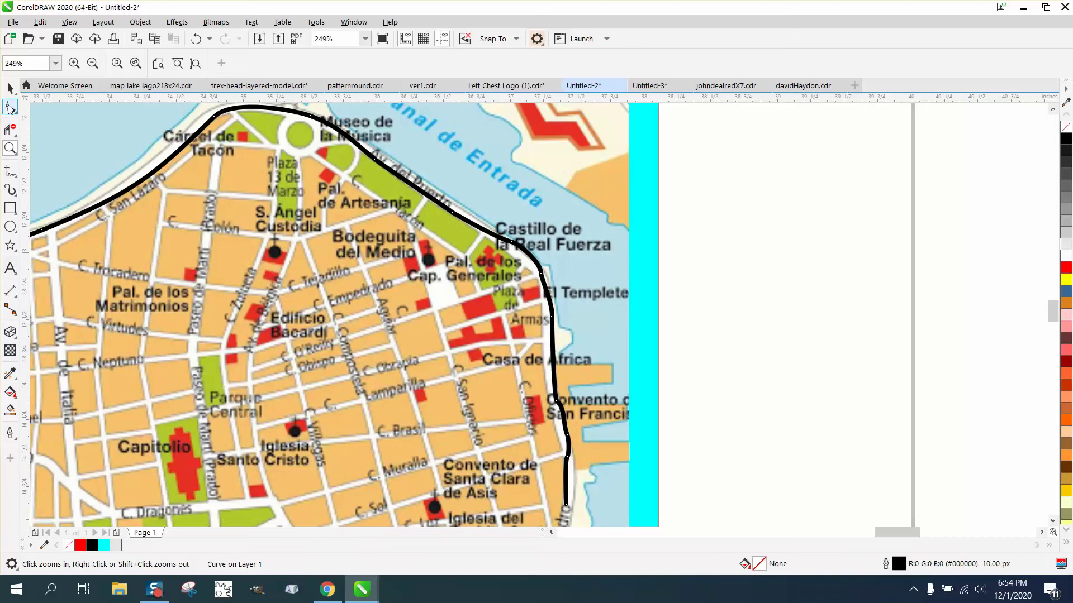
pyautogui.click(10, 108)
pyautogui.moveTo(540, 274); pyautogui.dragTo(543, 291)
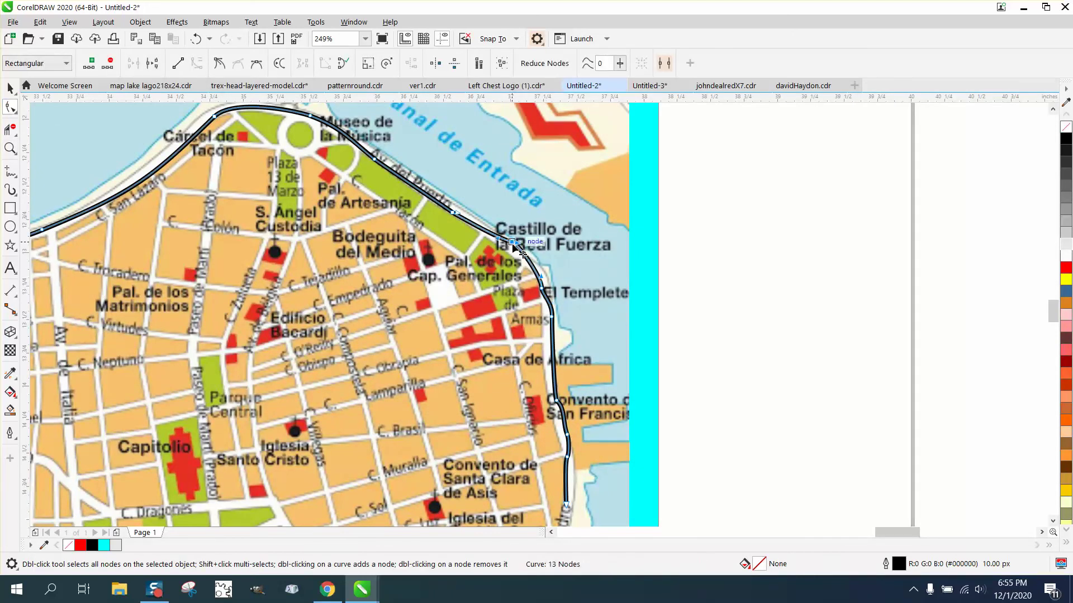
pyautogui.moveTo(513, 246); pyautogui.dragTo(517, 252)
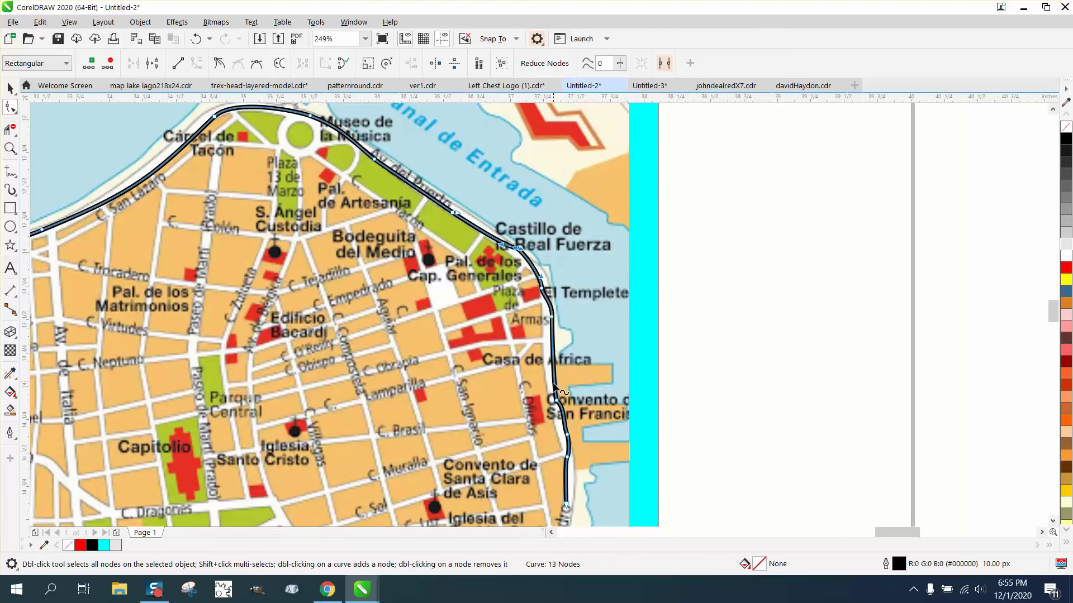
pyautogui.doubleClick(566, 435)
pyautogui.doubleClick(556, 400)
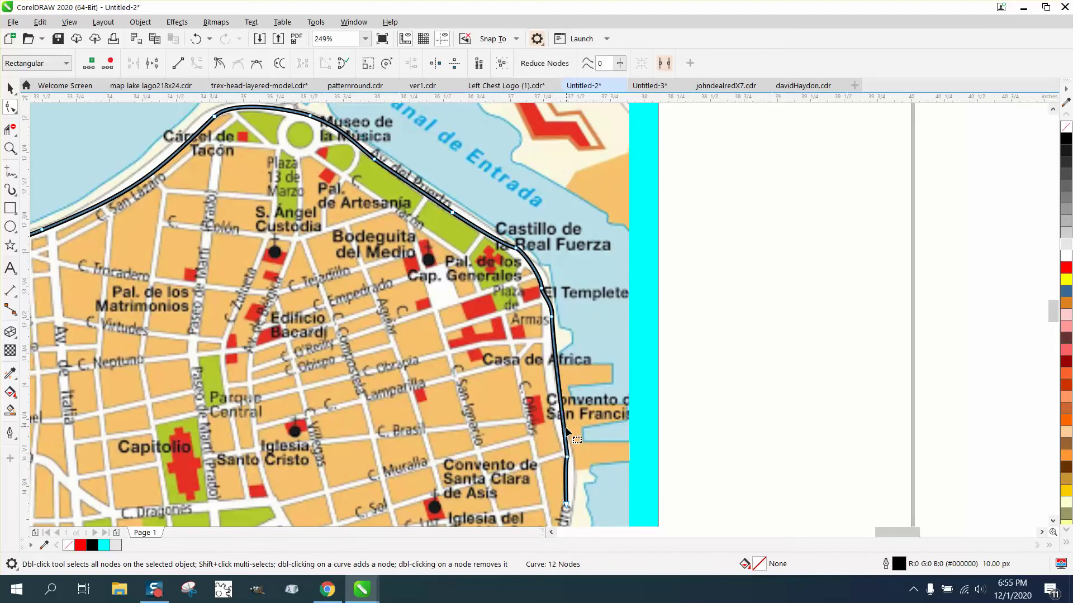
pyautogui.doubleClick(557, 378)
pyautogui.moveTo(557, 377); pyautogui.dragTo(549, 374)
# Extend the curve's southern end toward San Francisco de Paula, bending a new node along the coast
pyautogui.scroll(-2, 558, 328)
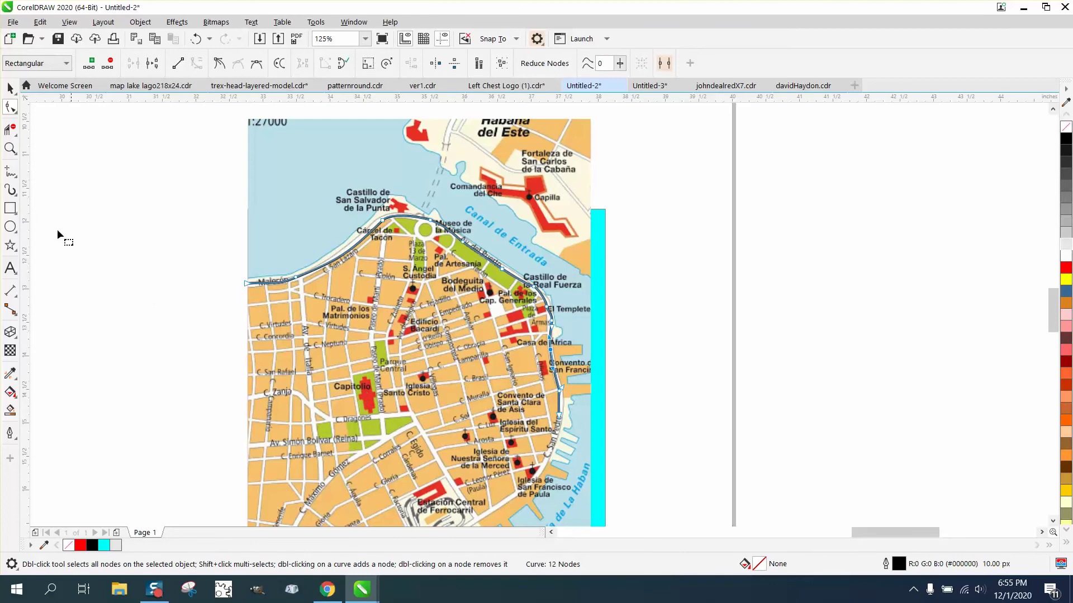
pyautogui.click(10, 148)
pyautogui.moveTo(420, 374); pyautogui.dragTo(570, 466)
pyautogui.moveTo(677, 491); pyautogui.dragTo(685, 493)
pyautogui.click(6, 107)
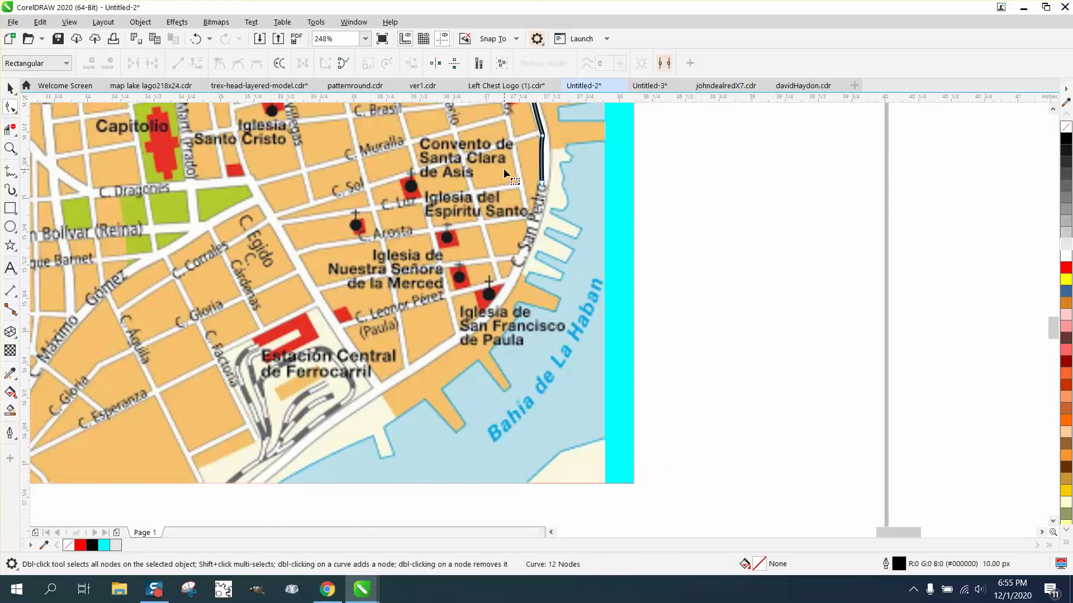
pyautogui.click(541, 182)
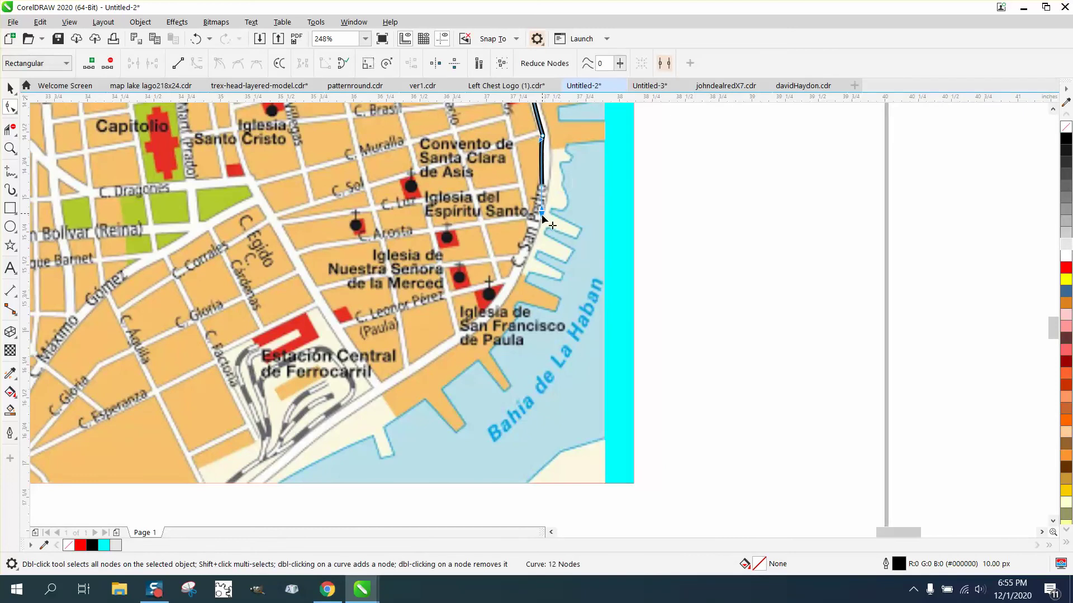
pyautogui.moveTo(541, 220); pyautogui.dragTo(489, 317)
pyautogui.doubleClick(512, 235)
pyautogui.moveTo(512, 236); pyautogui.dragTo(534, 236)
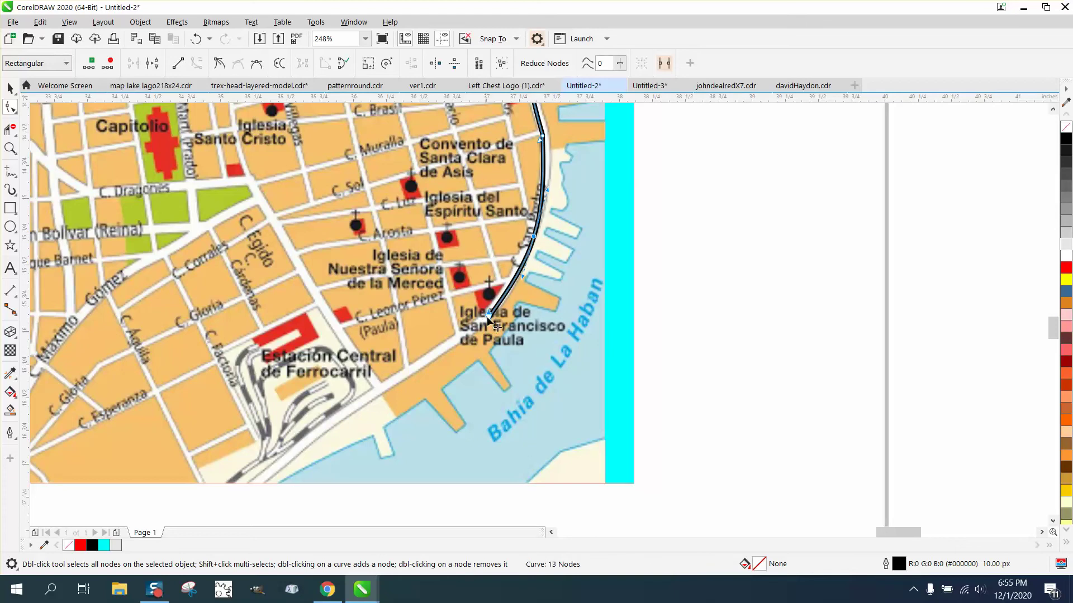
pyautogui.scroll(-2, 488, 320)
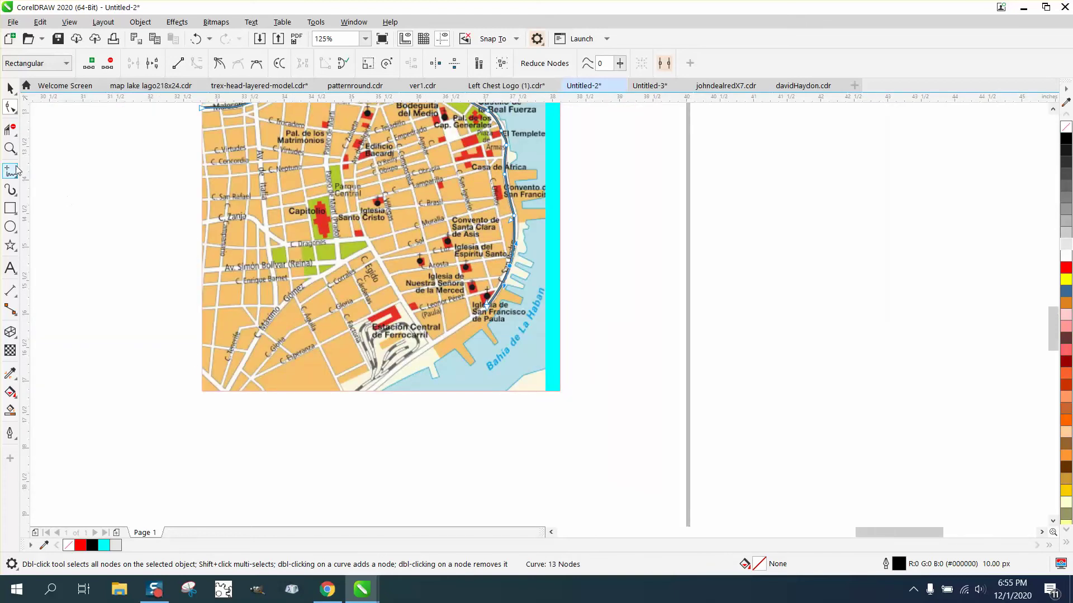
# Draw a straight 2-point line from the curve's end to the map's bottom edge past Estación Central
pyautogui.click(15, 176)
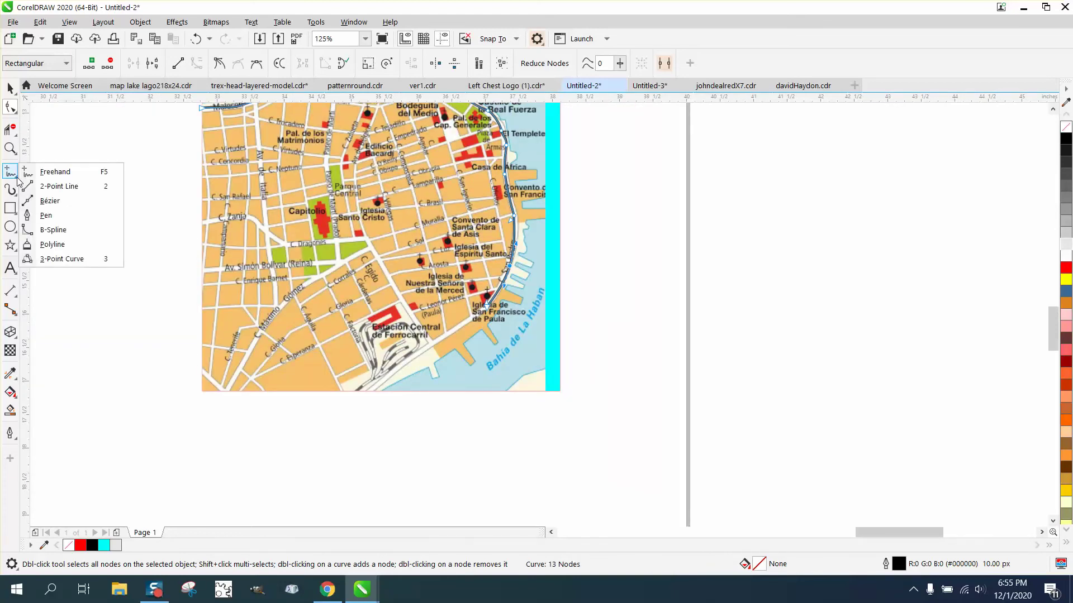
pyautogui.click(44, 188)
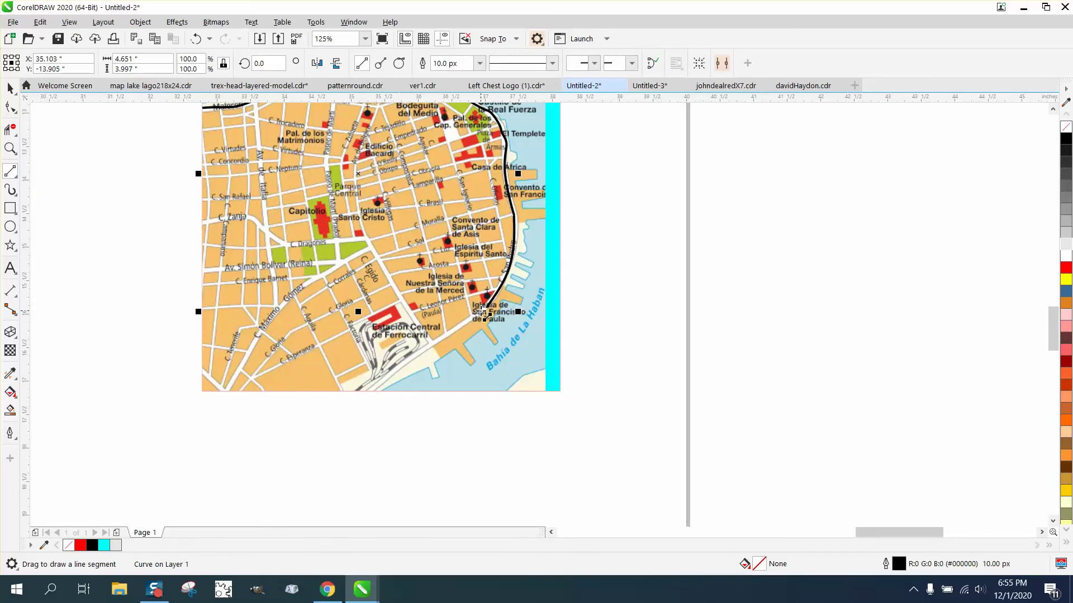
pyautogui.moveTo(486, 308); pyautogui.dragTo(367, 391)
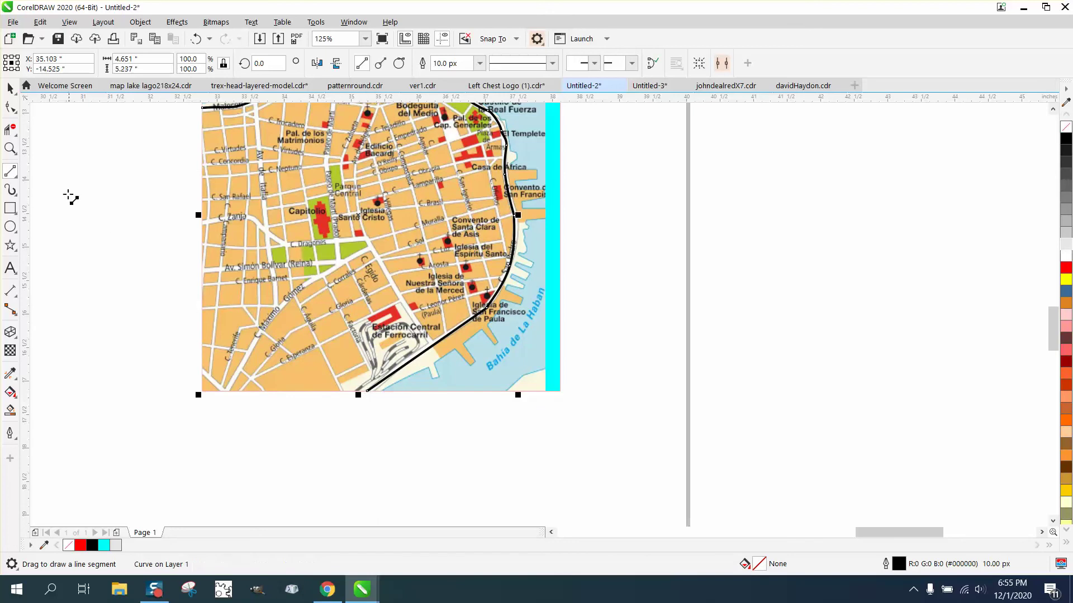
# Nudge a coastline node near San Francisco de Paula so the line follows the shore
pyautogui.click(10, 148)
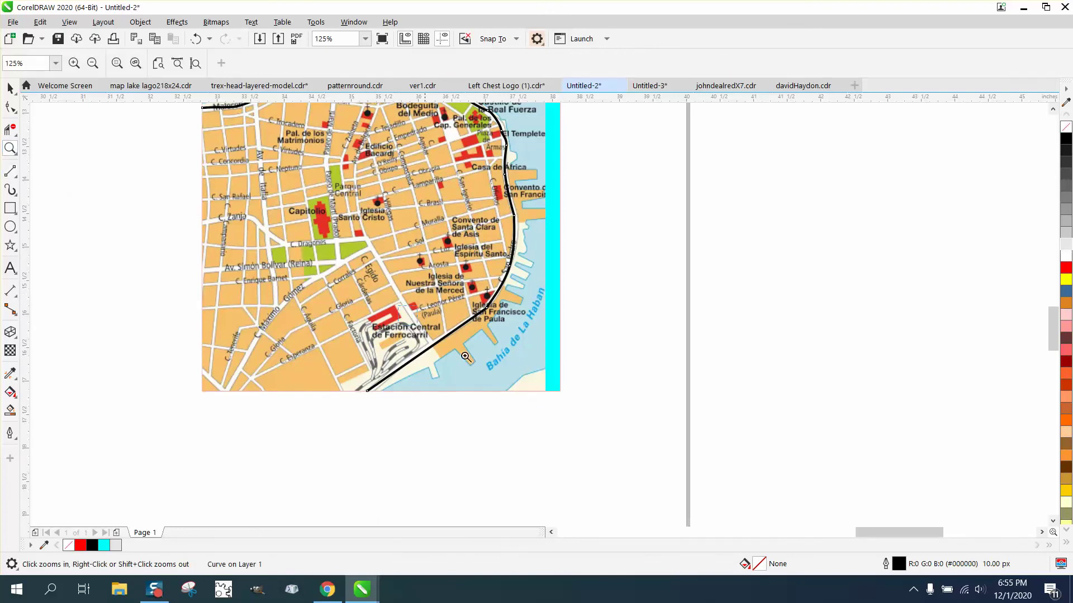
pyautogui.moveTo(577, 387); pyautogui.dragTo(600, 392)
pyautogui.rightClick(495, 323)
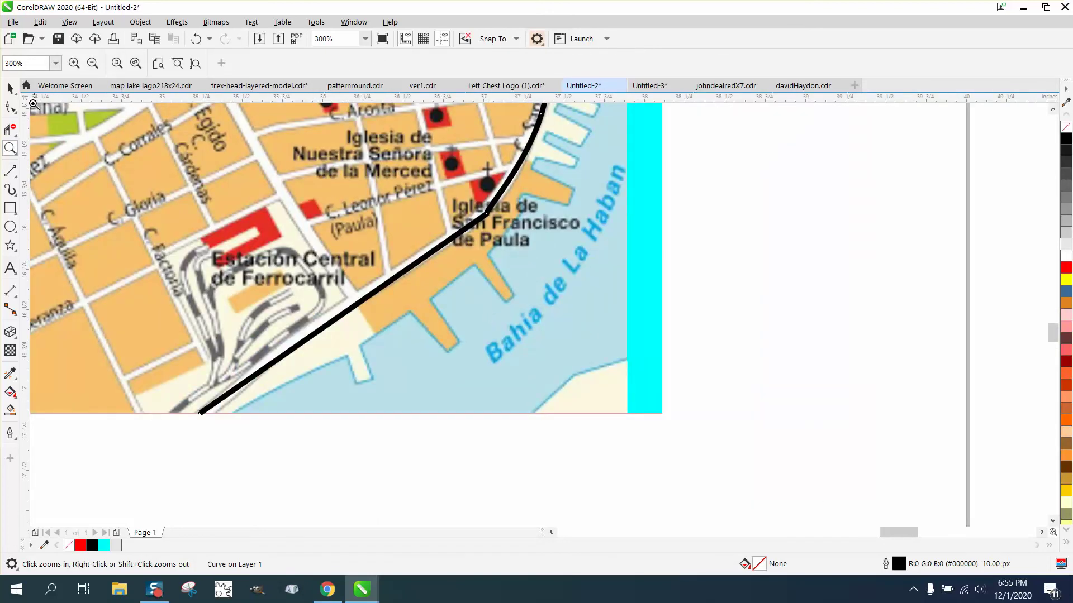
pyautogui.click(10, 108)
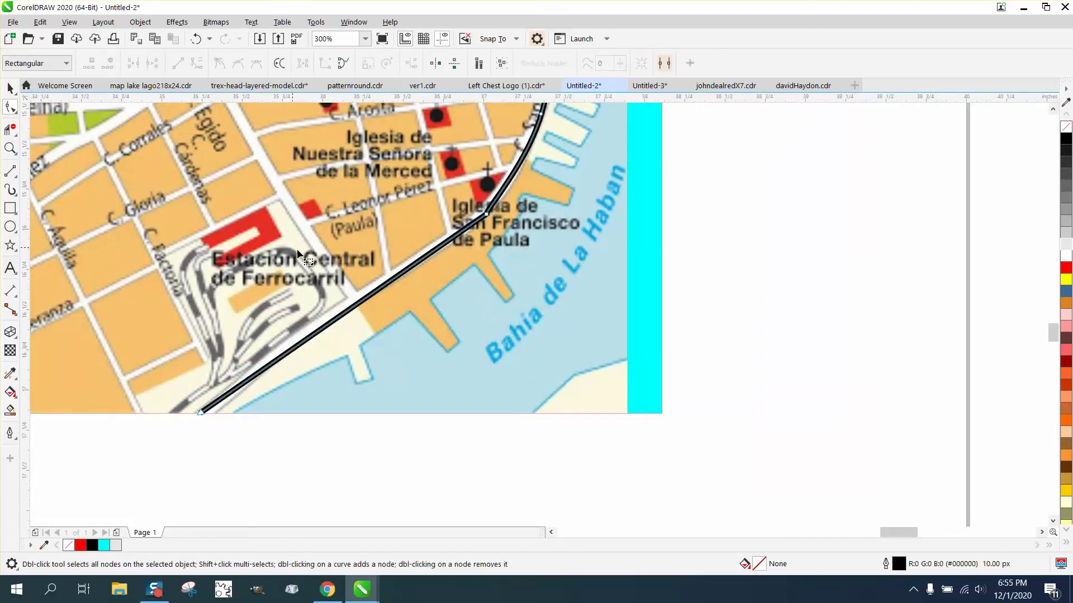
pyautogui.click(354, 303)
pyautogui.moveTo(354, 304); pyautogui.dragTo(354, 304)
pyautogui.scroll(-1, 485, 263)
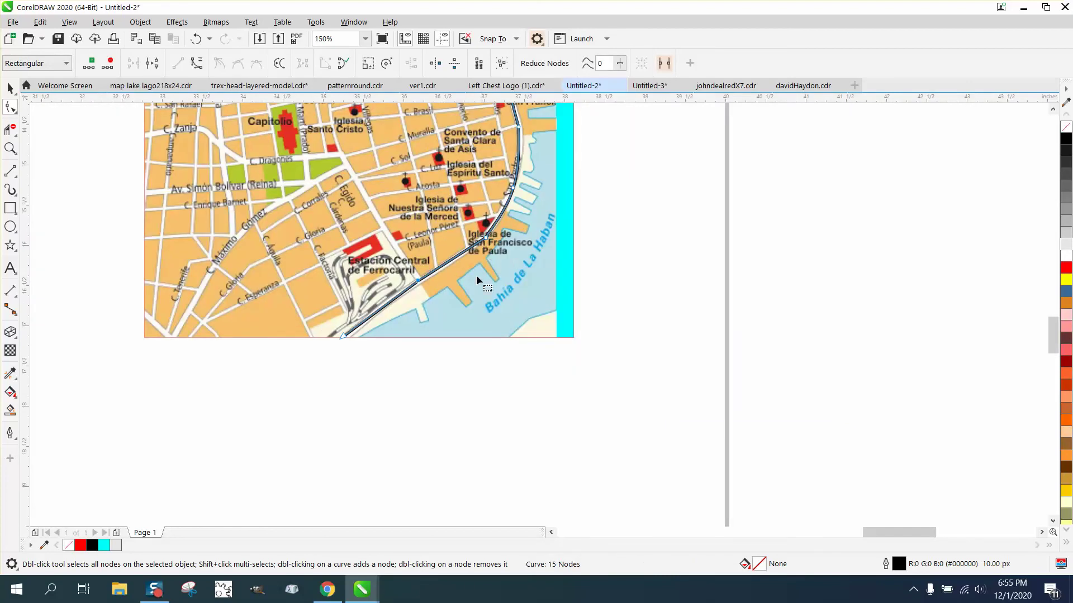
# Move the map image right to reveal the grey land and cyan water tracing
pyautogui.scroll(-1, 476, 279)
pyautogui.scroll(-1, 476, 284)
pyautogui.click(10, 88)
pyautogui.click(412, 174)
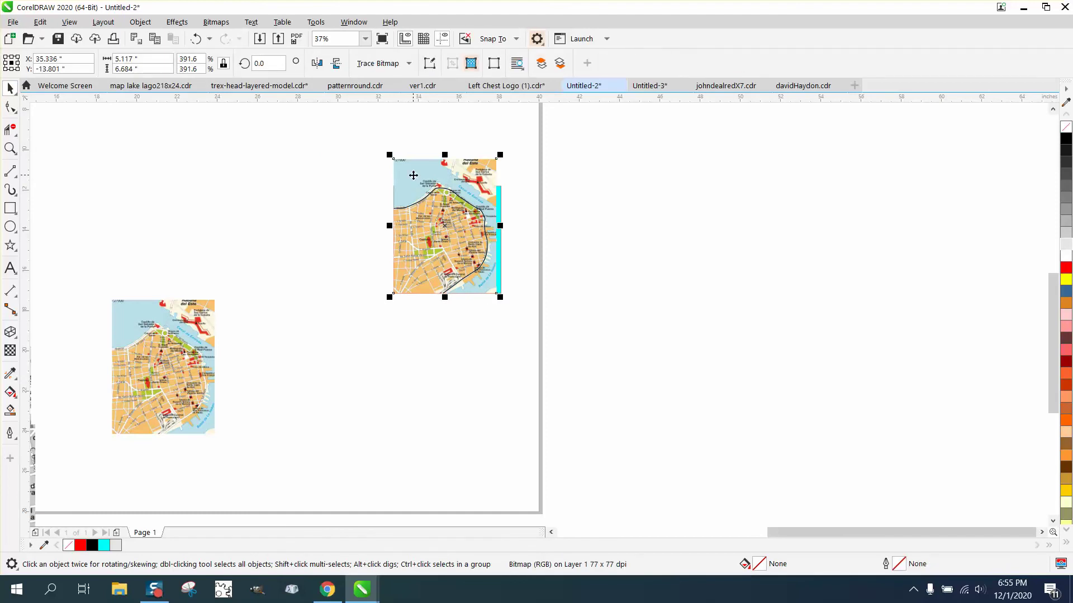
pyautogui.press('Right')
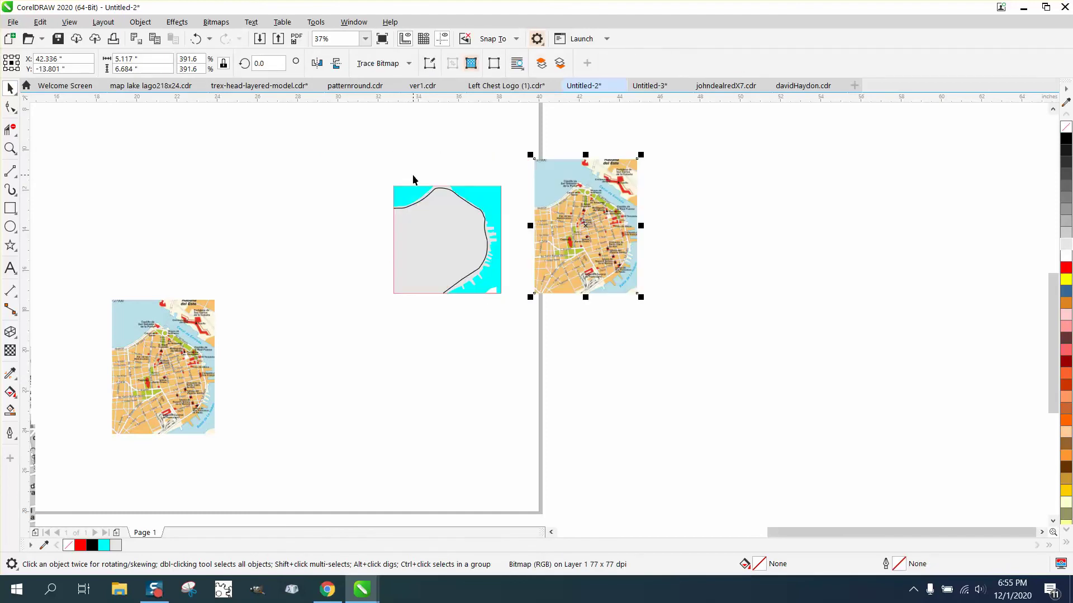
# Try reshaping the outline's bend along the northern coast, then undo the too-sharp result
pyautogui.click(10, 148)
pyautogui.moveTo(394, 182); pyautogui.dragTo(517, 234)
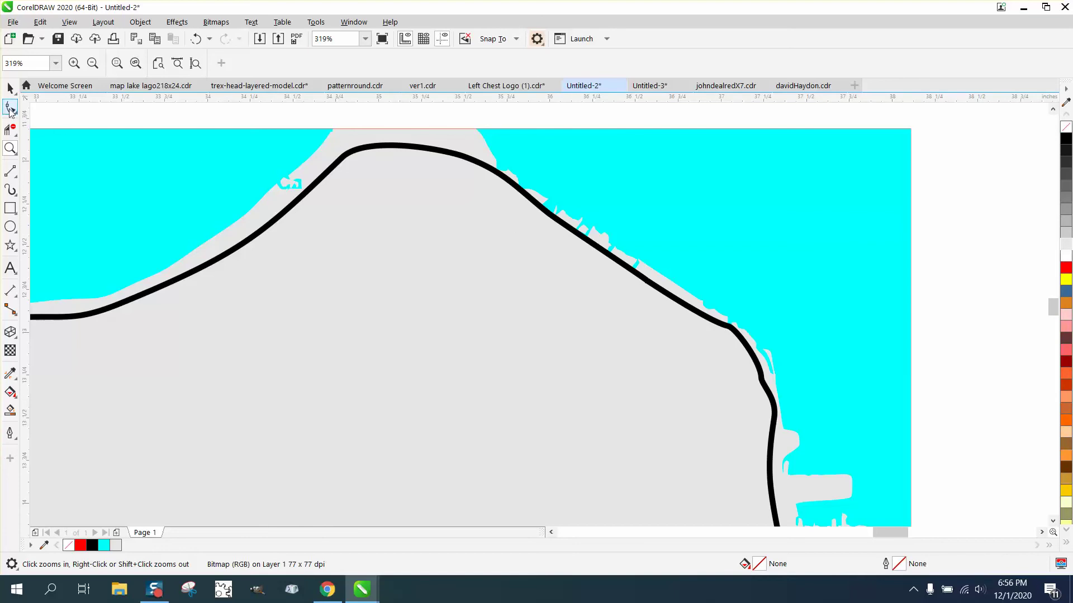
pyautogui.click(10, 106)
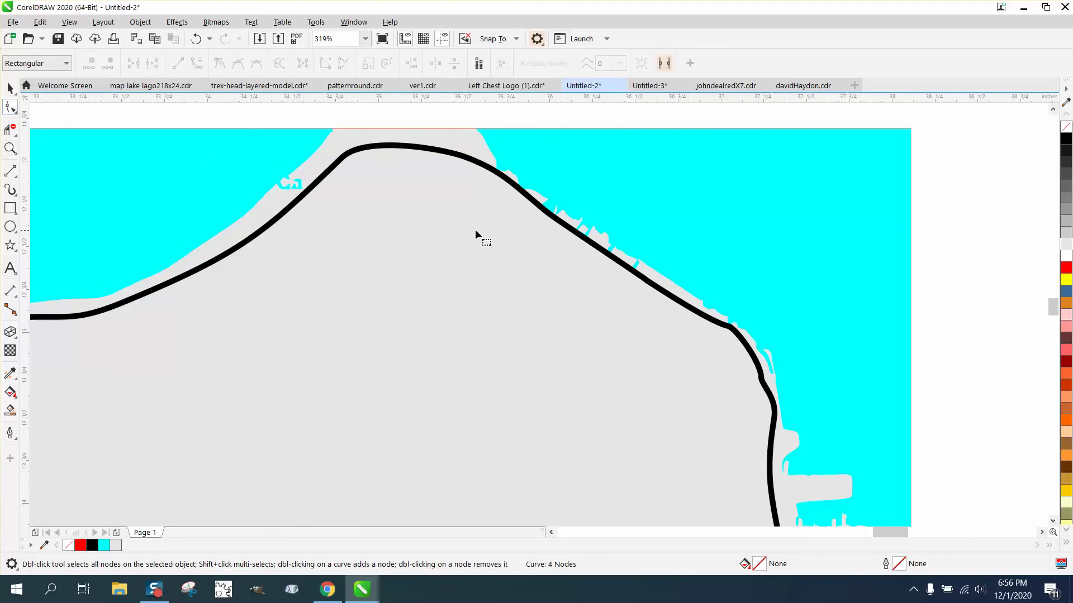
pyautogui.click(552, 219)
pyautogui.moveTo(552, 219); pyautogui.dragTo(517, 228)
pyautogui.hotkey('ctrl', 'z')
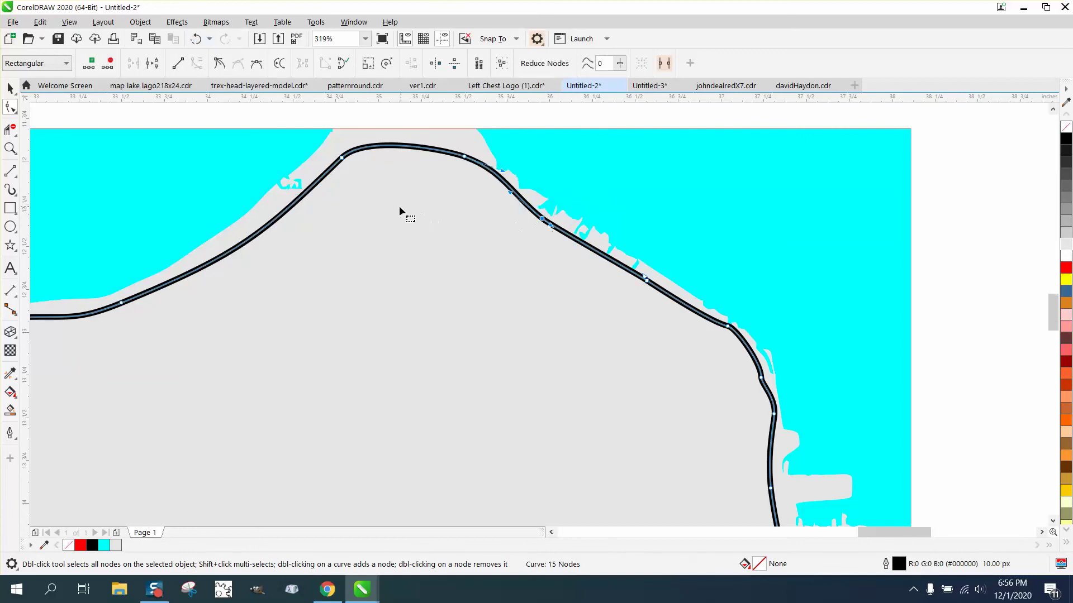
pyautogui.scroll(-5, 397, 211)
pyautogui.click(10, 87)
pyautogui.click(642, 281)
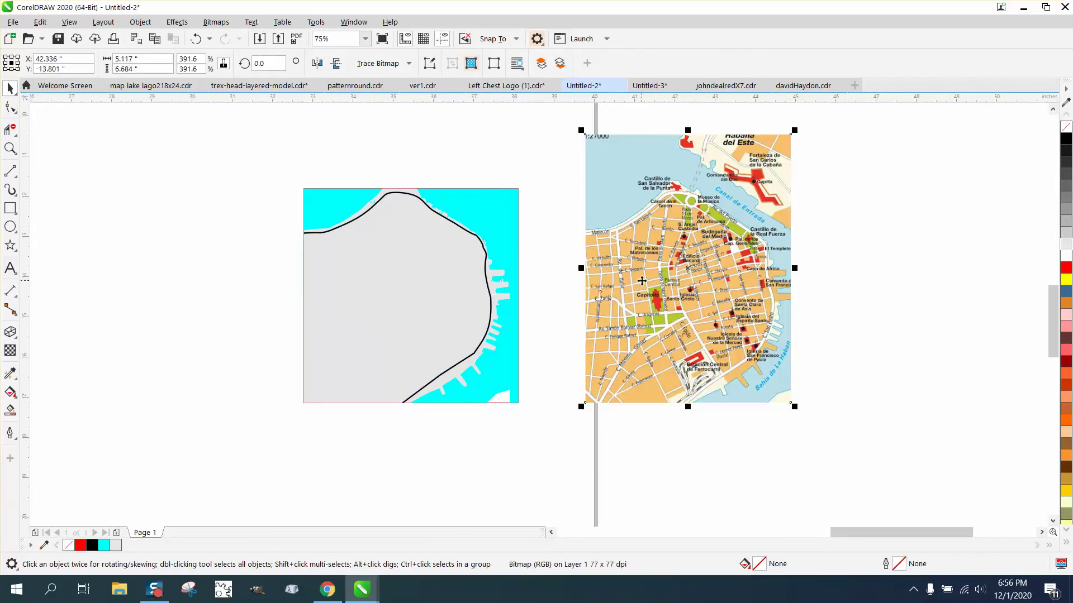
# Move the map image back onto the page over the traced shapes
pyautogui.press('l')
pyautogui.click(10, 148)
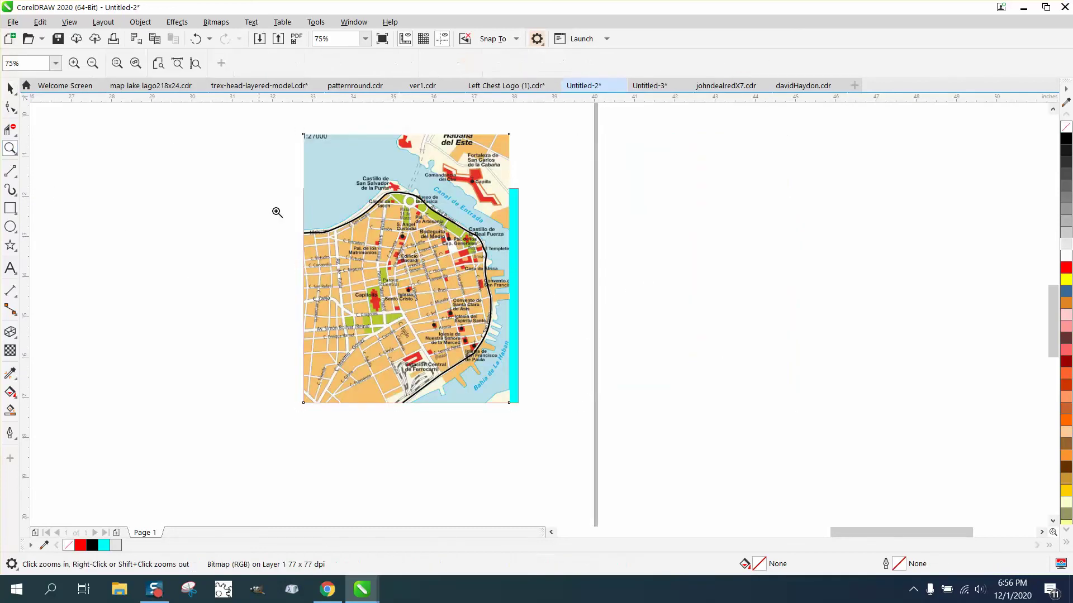
pyautogui.moveTo(337, 236); pyautogui.dragTo(547, 309)
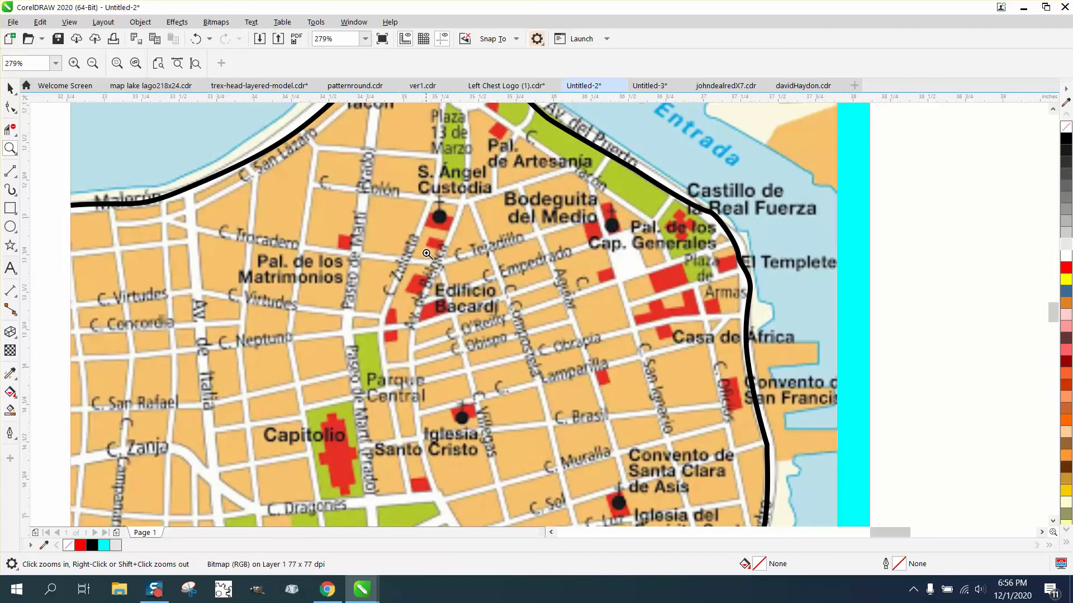
pyautogui.scroll(-2, 425, 248)
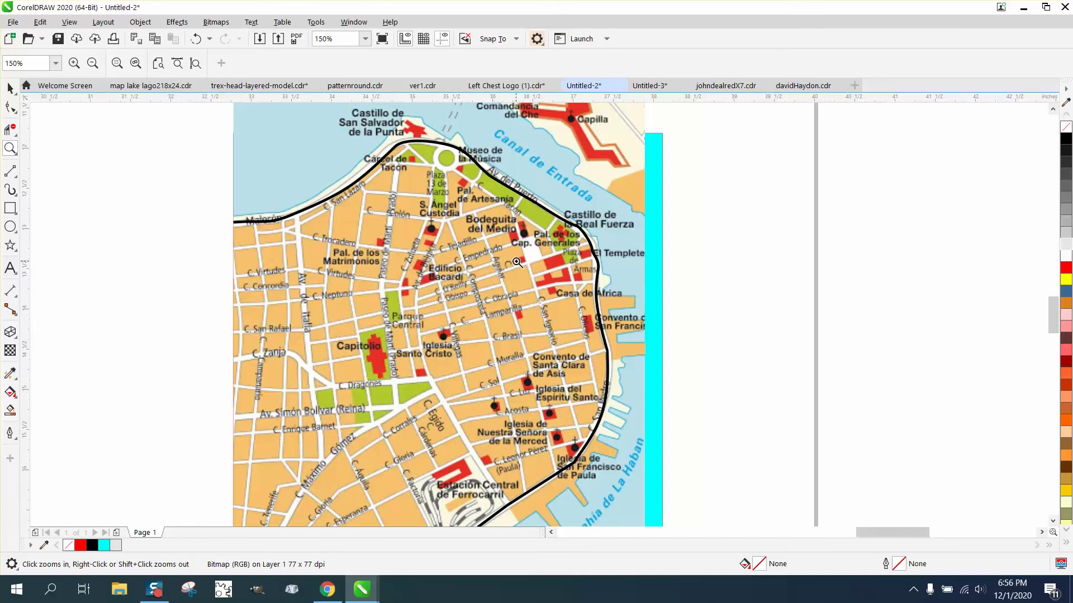
# Check the outline against the map around the Capitolio, Estación Central and northern old-town streets
pyautogui.rightClick(419, 337)
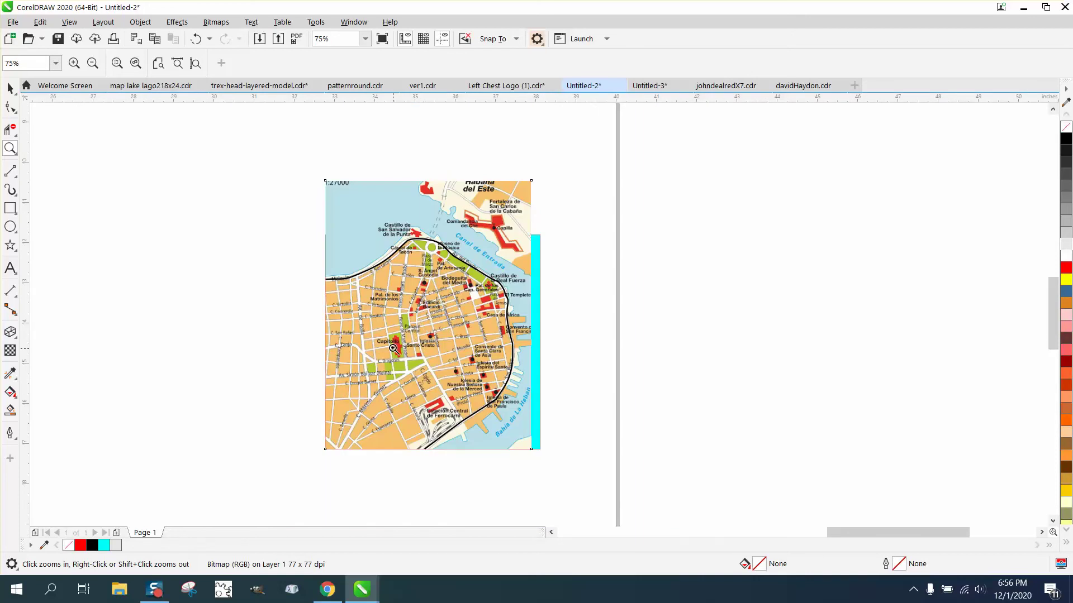
pyautogui.moveTo(385, 335); pyautogui.dragTo(442, 375)
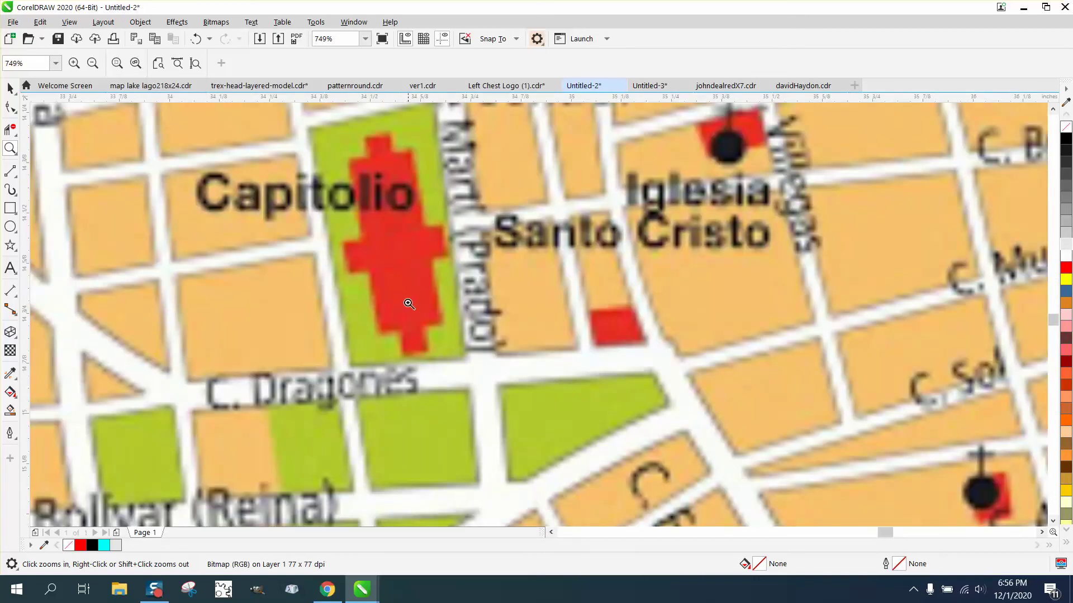
pyautogui.scroll(-3, 408, 303)
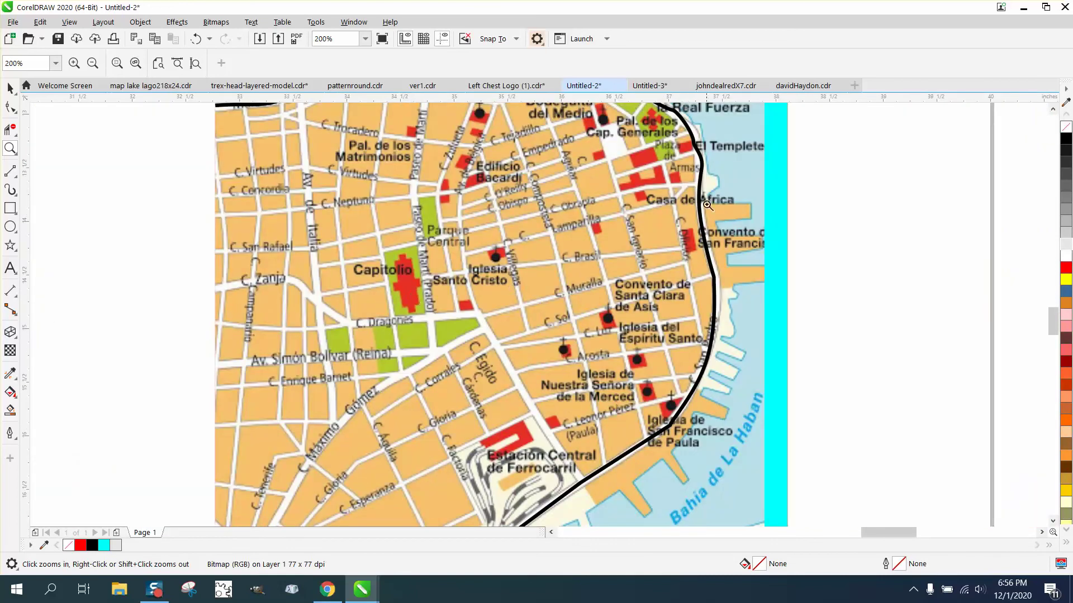
pyautogui.scroll(-3, 701, 200)
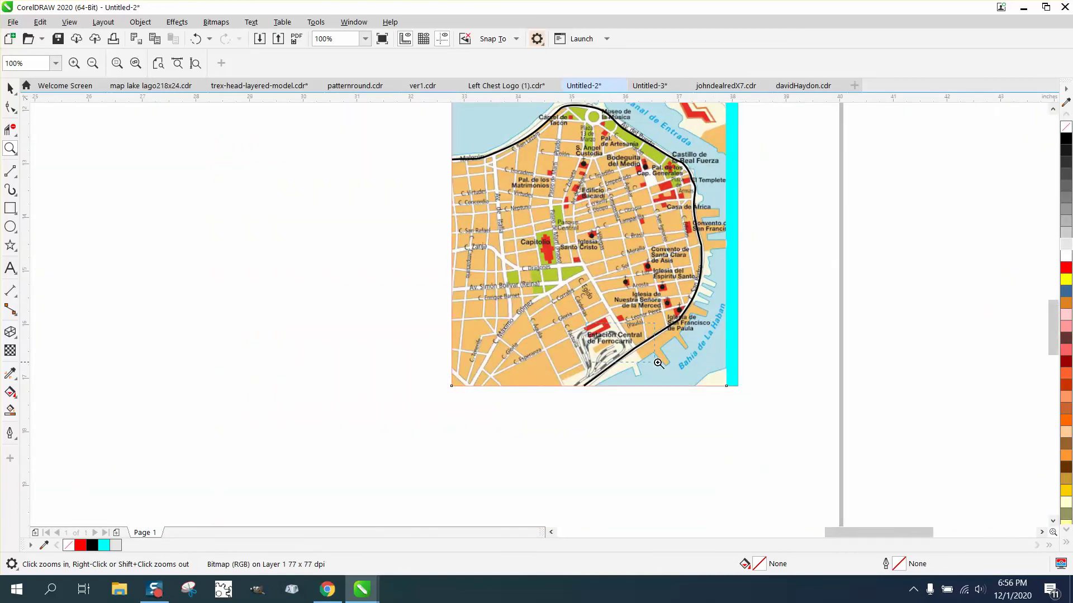
pyautogui.moveTo(659, 363); pyautogui.dragTo(659, 363)
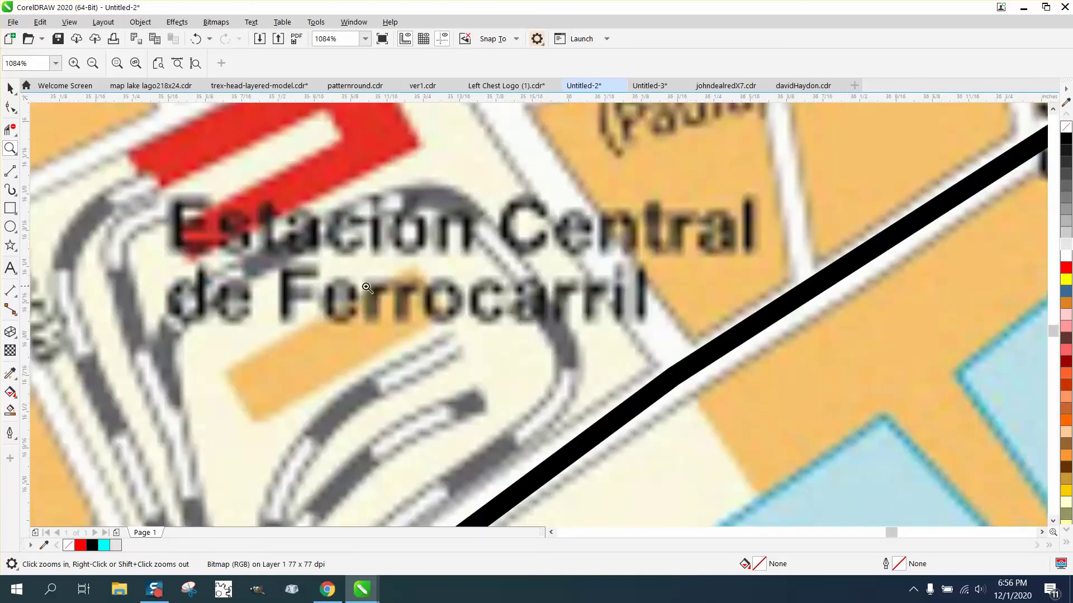
pyautogui.scroll(-5, 406, 300)
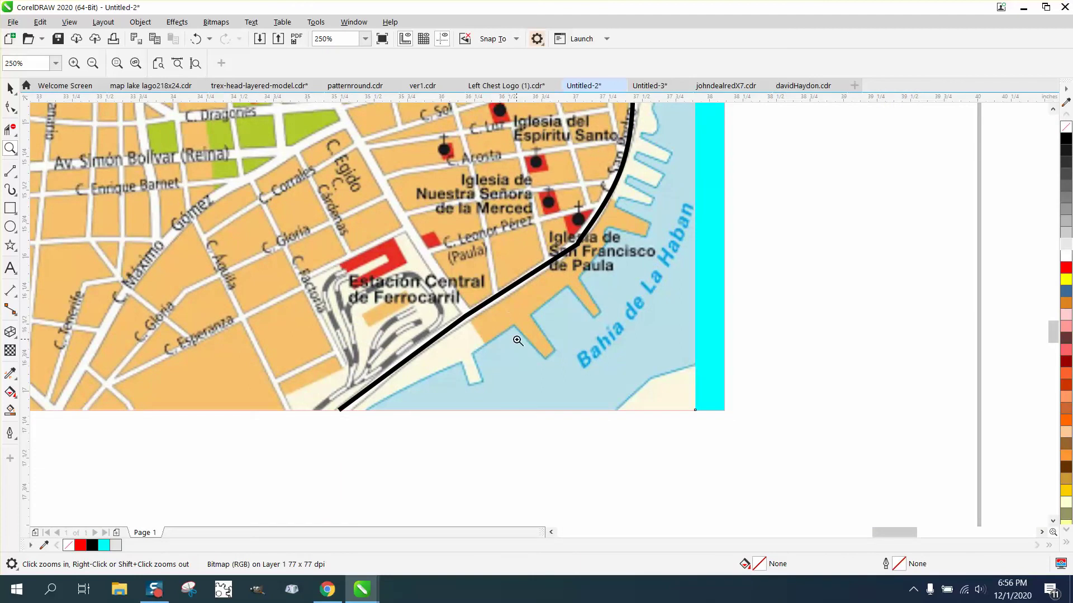
pyautogui.scroll(-3, 512, 317)
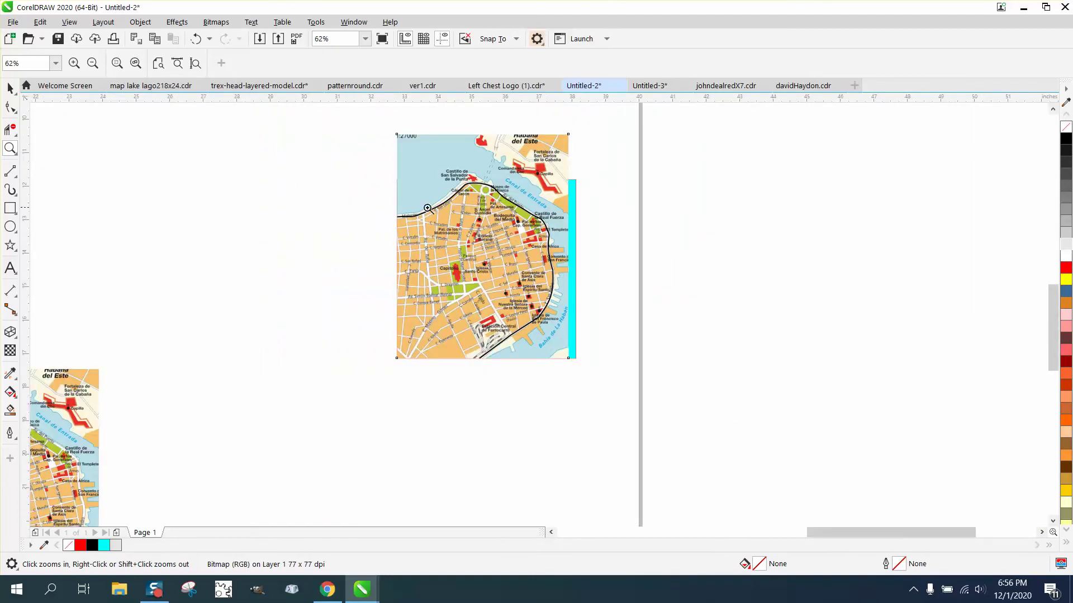
pyautogui.moveTo(628, 299); pyautogui.dragTo(672, 335)
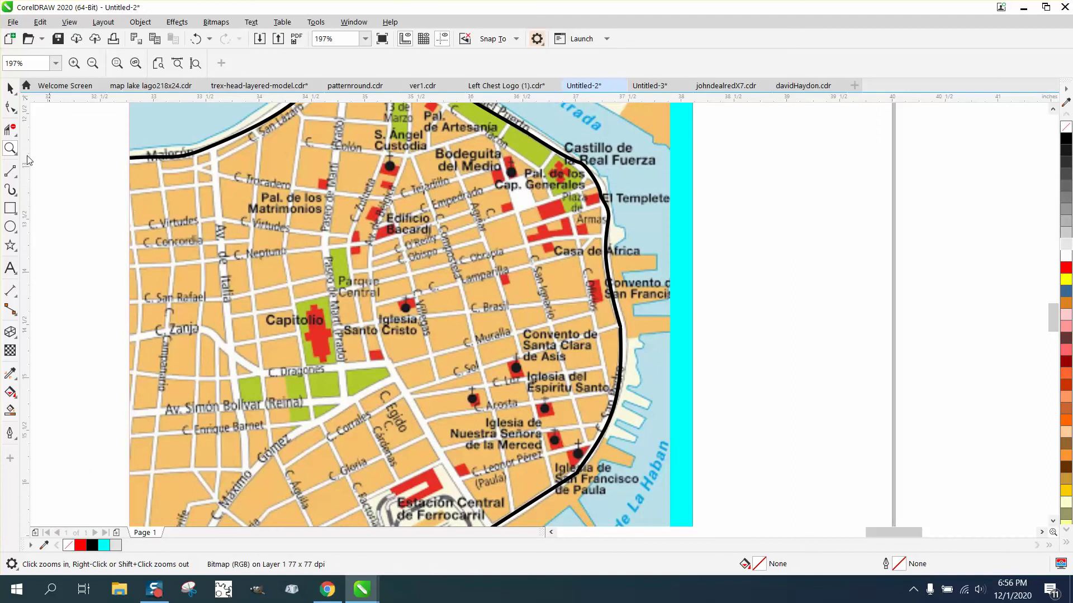
# Draw three connected red hairline 2-point segments from the Malecón south to the map's bottom edge
pyautogui.click(13, 173)
pyautogui.click(54, 186)
pyautogui.moveTo(211, 147)
pyautogui.mouseDown()
pyautogui.moveTo(226, 413)
pyautogui.moveTo(247, 473)
pyautogui.mouseUp()
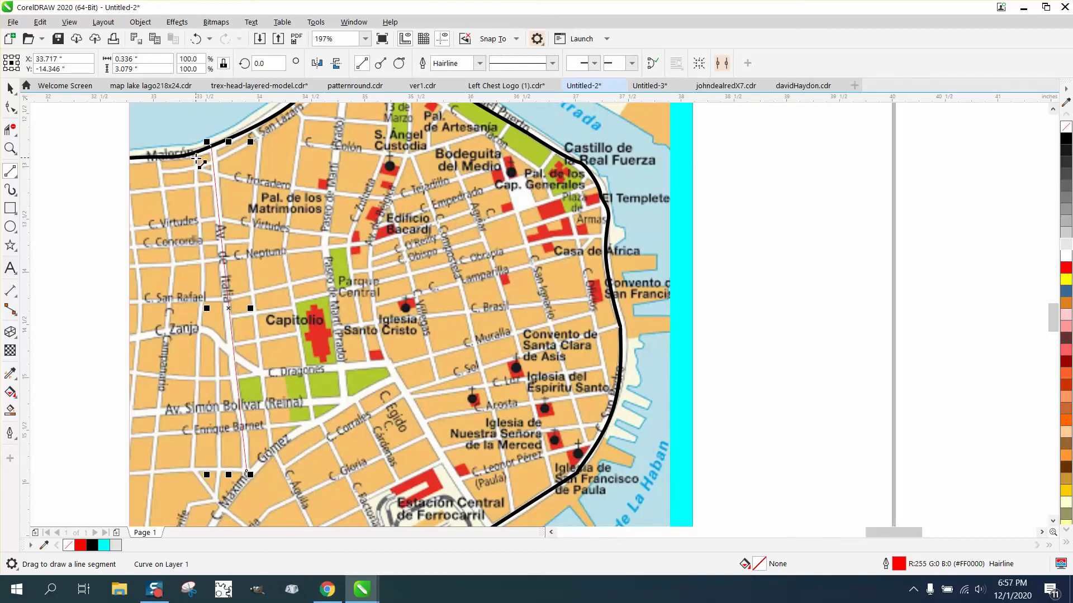
pyautogui.moveTo(195, 158); pyautogui.dragTo(218, 499)
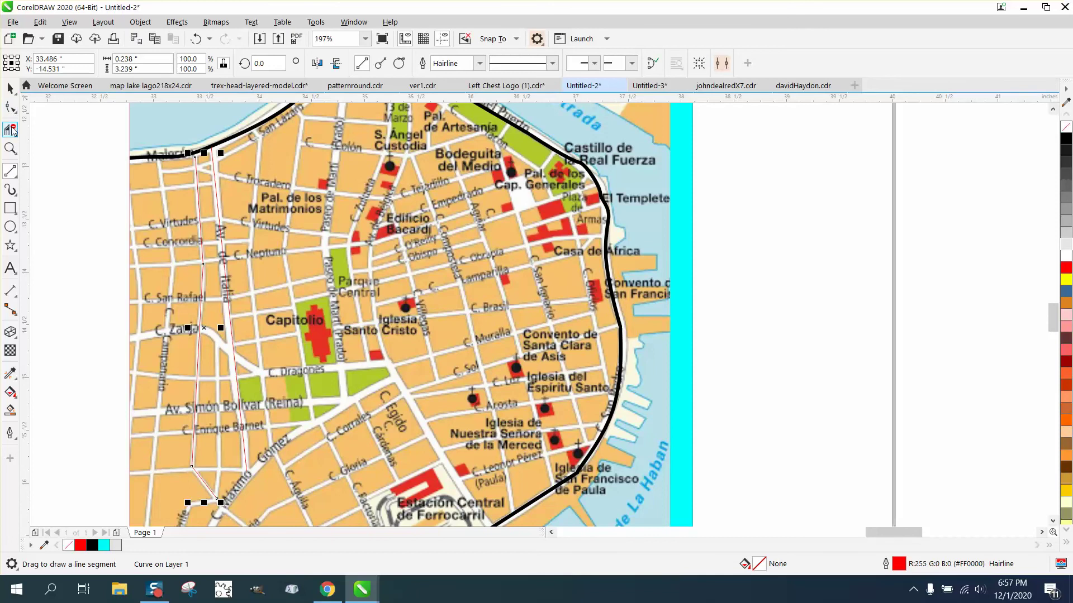
pyautogui.moveTo(157, 158); pyautogui.dragTo(146, 522)
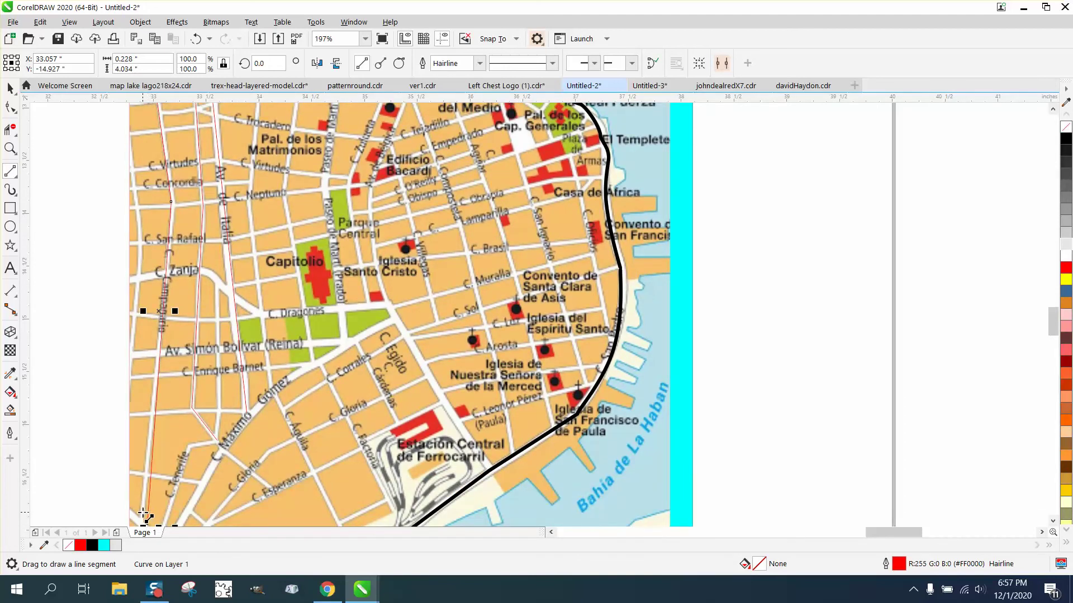
pyautogui.press('Escape')
pyautogui.scroll(-2, 45, 295)
# Move the red road line's end onto the street in the lower-left corner
pyautogui.press('z')
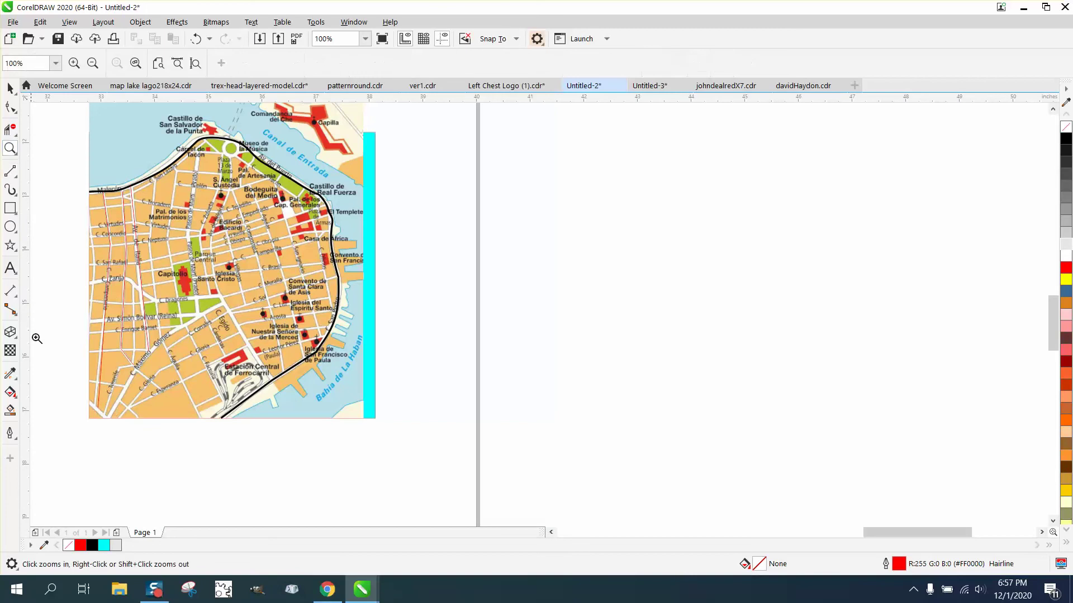
pyautogui.click(142, 407)
pyautogui.press('F10')
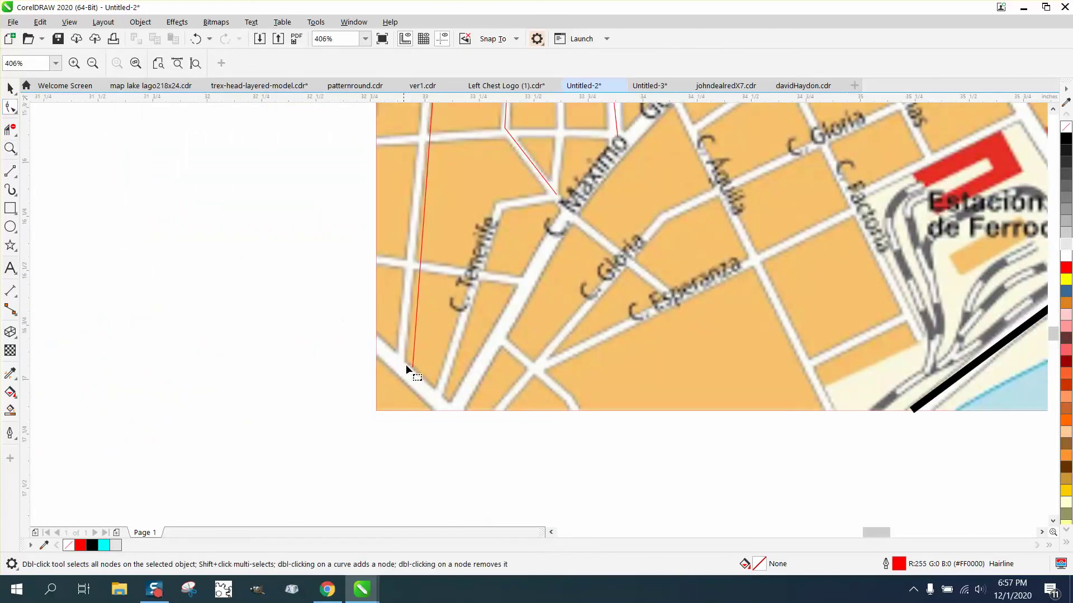
pyautogui.click(410, 365)
pyautogui.moveTo(412, 363); pyautogui.dragTo(400, 366)
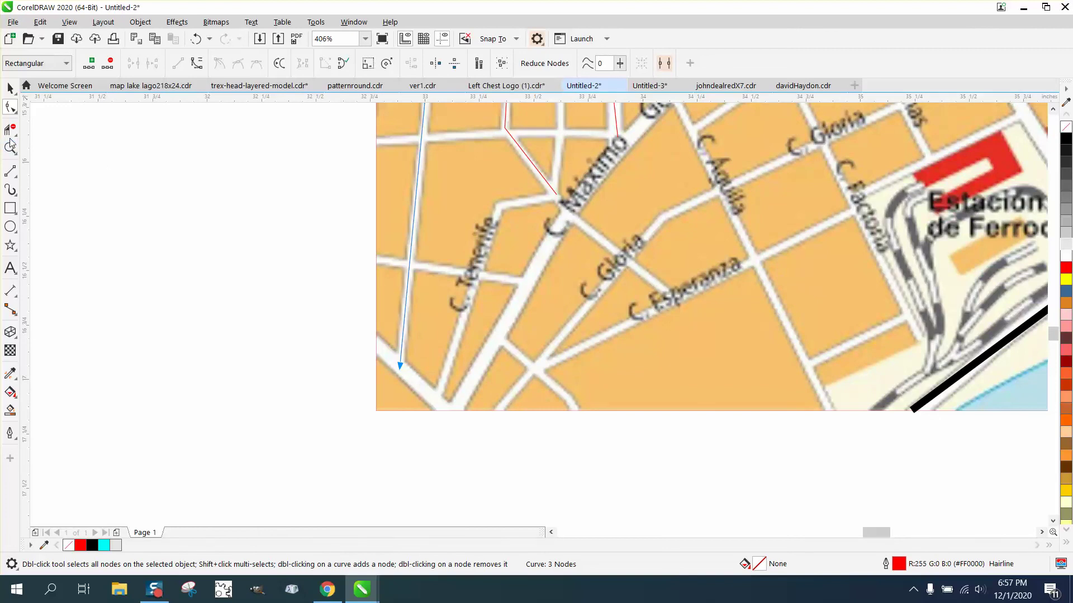
# Trace two more red road lines, one along the diagonal street, one down to the bottom edge
pyautogui.click(16, 178)
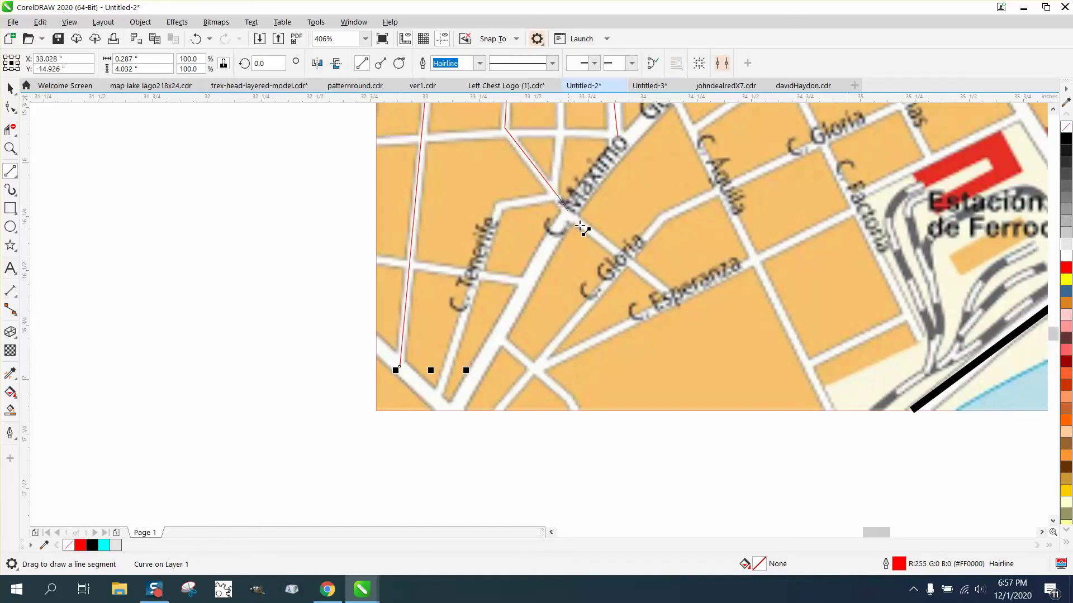
pyautogui.moveTo(553, 190); pyautogui.dragTo(680, 302)
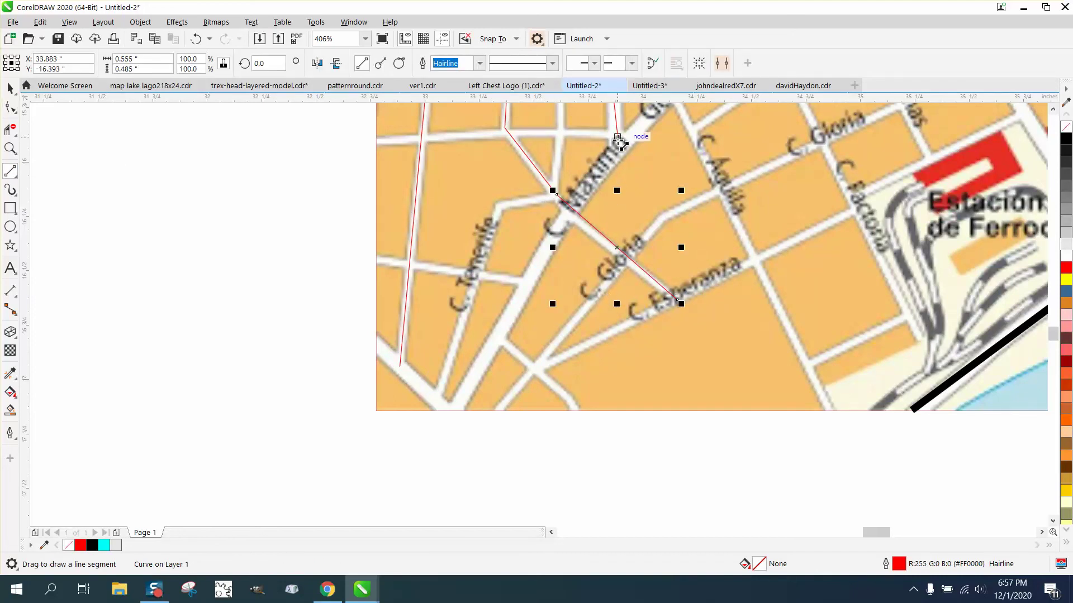
pyautogui.moveTo(619, 139); pyautogui.dragTo(451, 413)
pyautogui.scroll(-5, 451, 414)
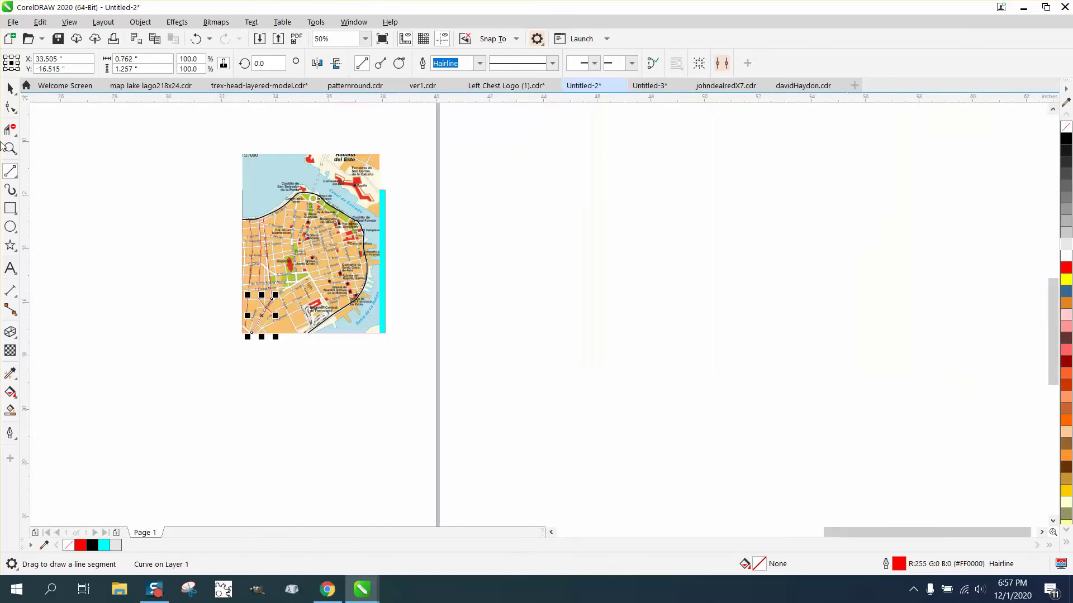
# Shift the map photo right, off the tracing
pyautogui.click(9, 93)
pyautogui.click(263, 159)
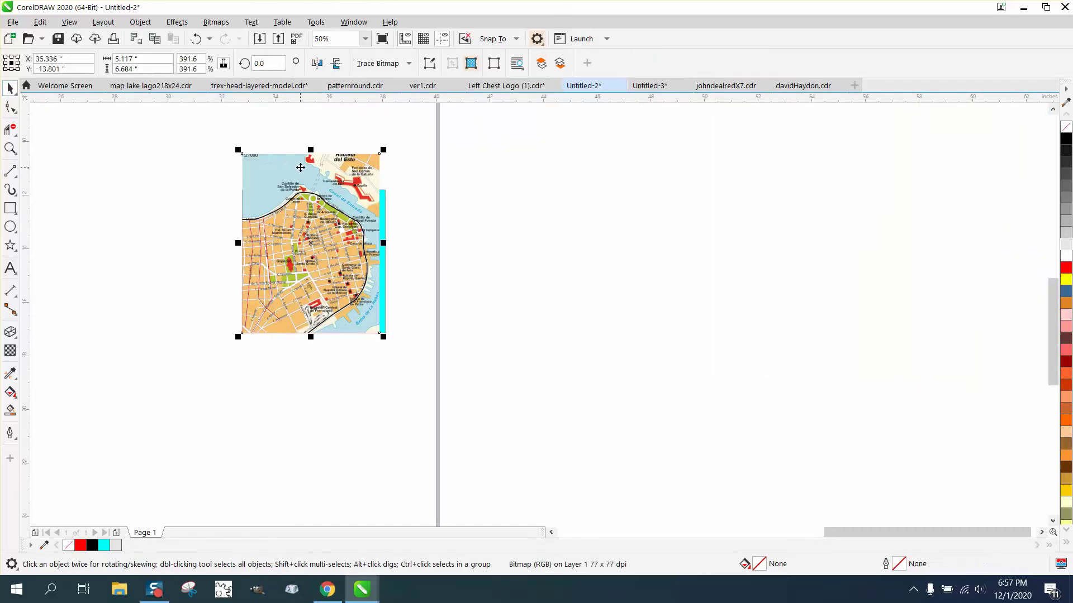
pyautogui.press('Right')
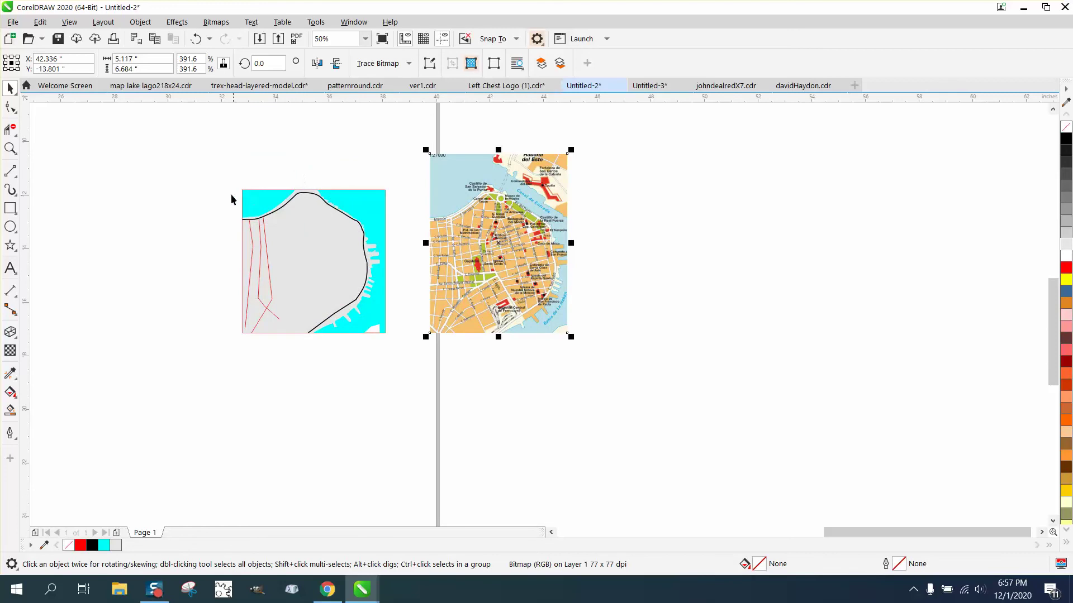
# Give all the traced road lines a black 10.0 px outline in Outline Pen
pyautogui.moveTo(229, 199); pyautogui.dragTo(295, 334)
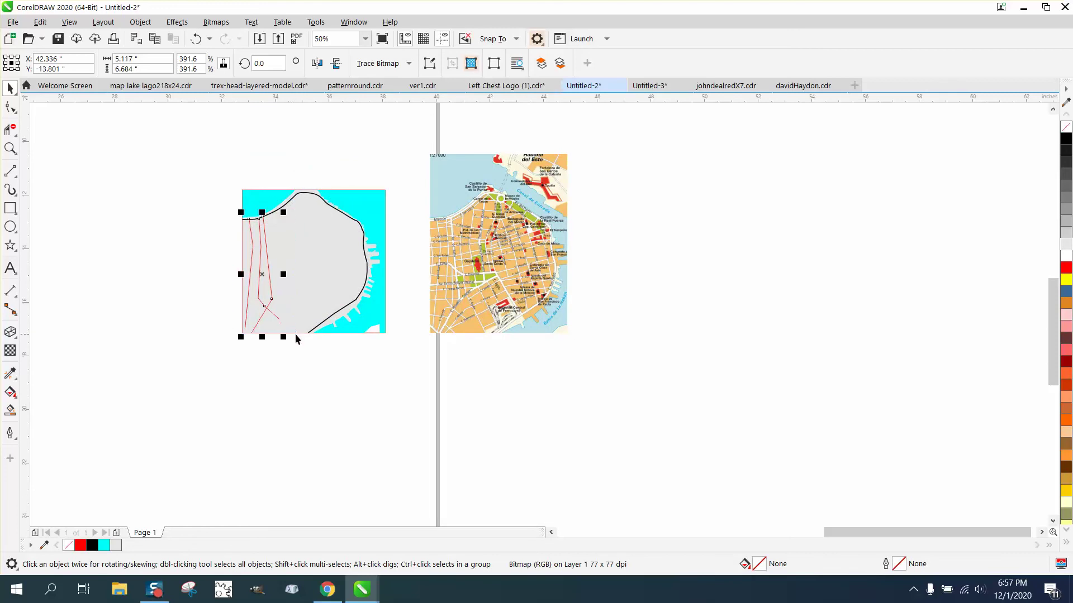
pyautogui.doubleClick(899, 564)
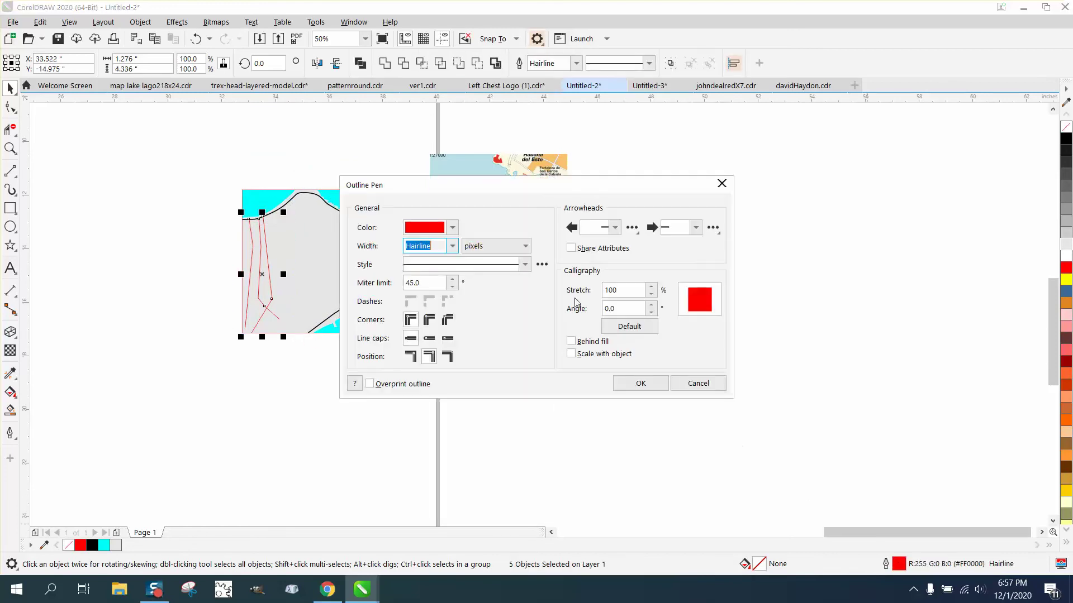
pyautogui.click(450, 228)
pyautogui.click(452, 229)
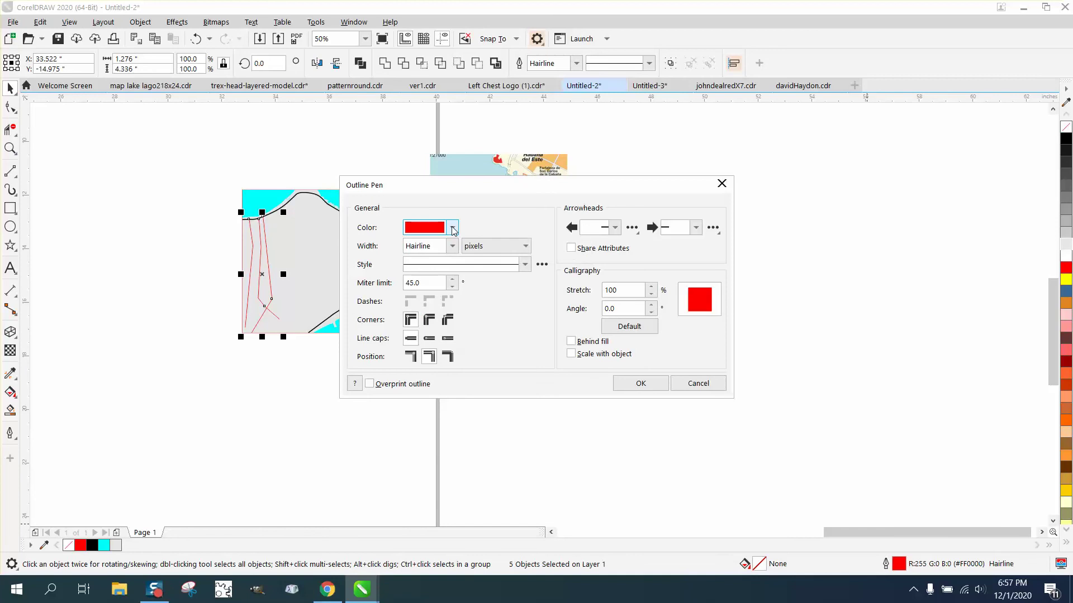
pyautogui.click(452, 229)
pyautogui.click(422, 292)
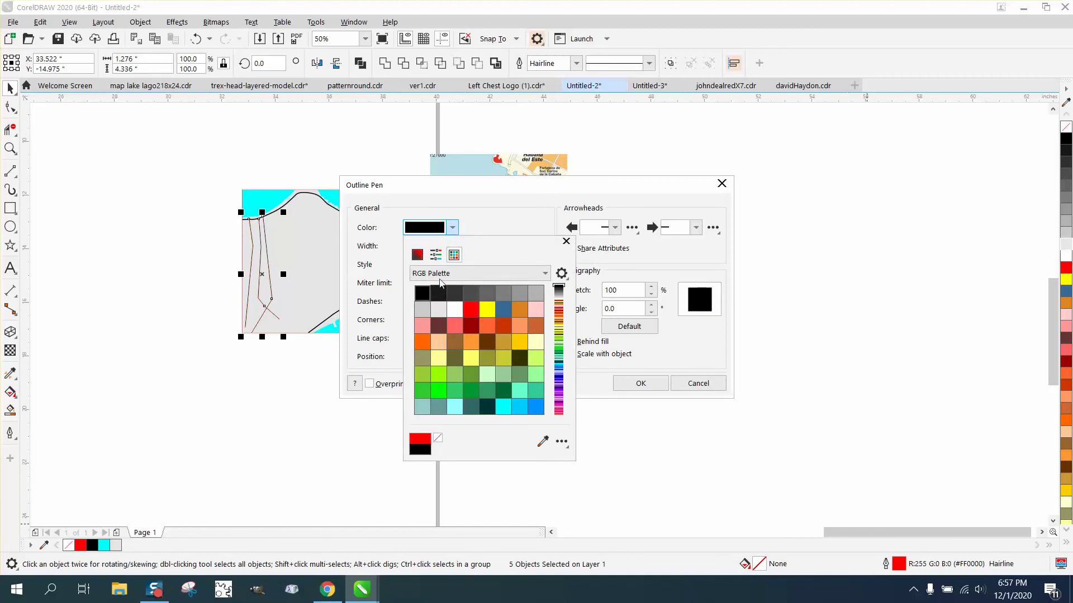
pyautogui.click(456, 229)
pyautogui.click(452, 246)
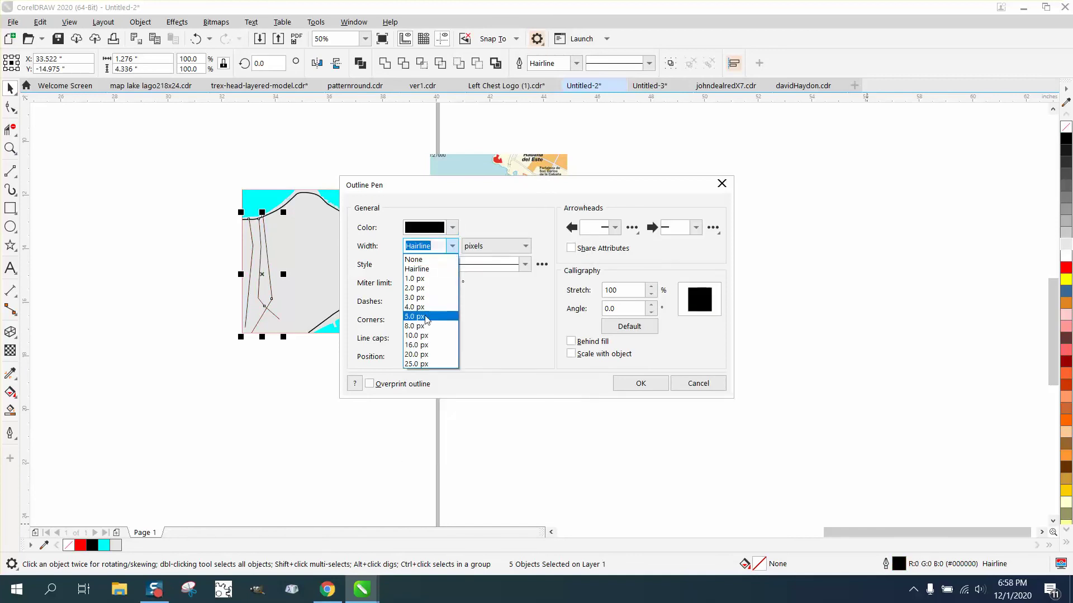
pyautogui.click(416, 336)
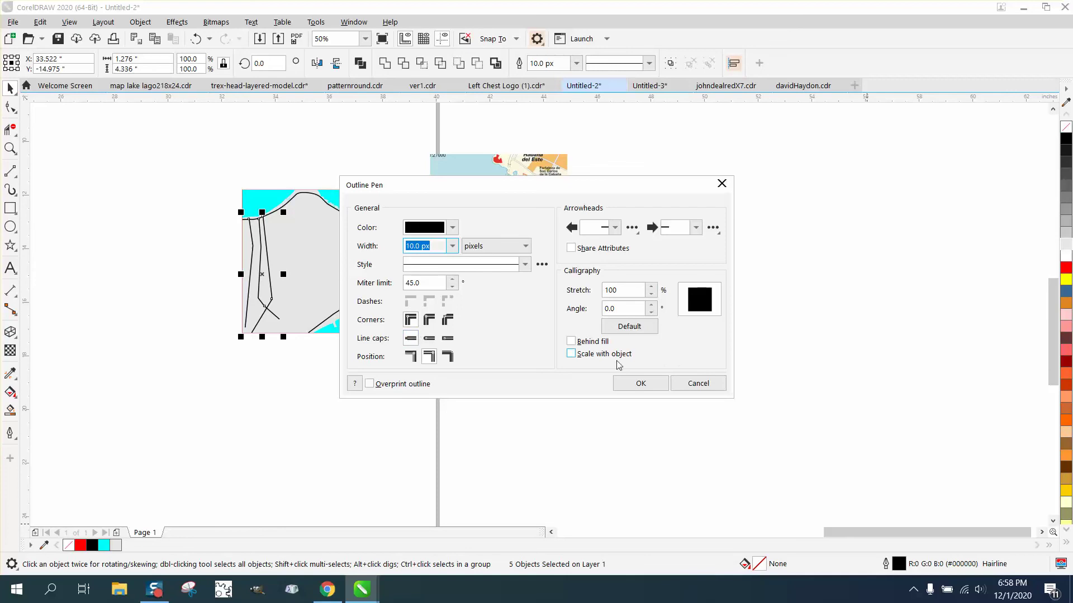
pyautogui.click(640, 384)
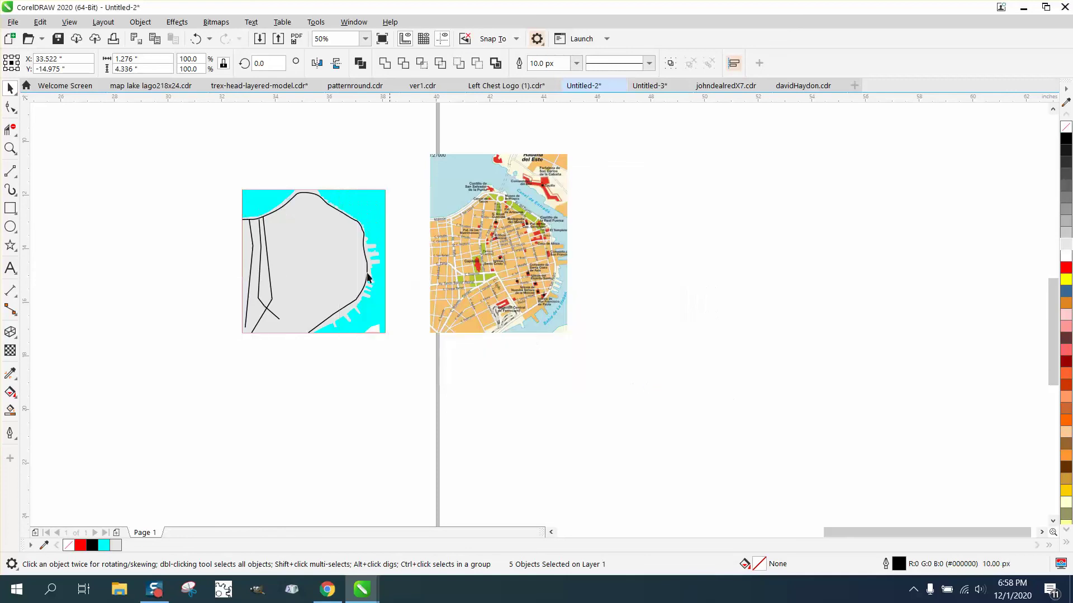
pyautogui.click(12, 148)
# Put the map photo back over the tracing and zoom to the Iglesia del Espiritu Santo area
pyautogui.moveTo(227, 197); pyautogui.dragTo(592, 369)
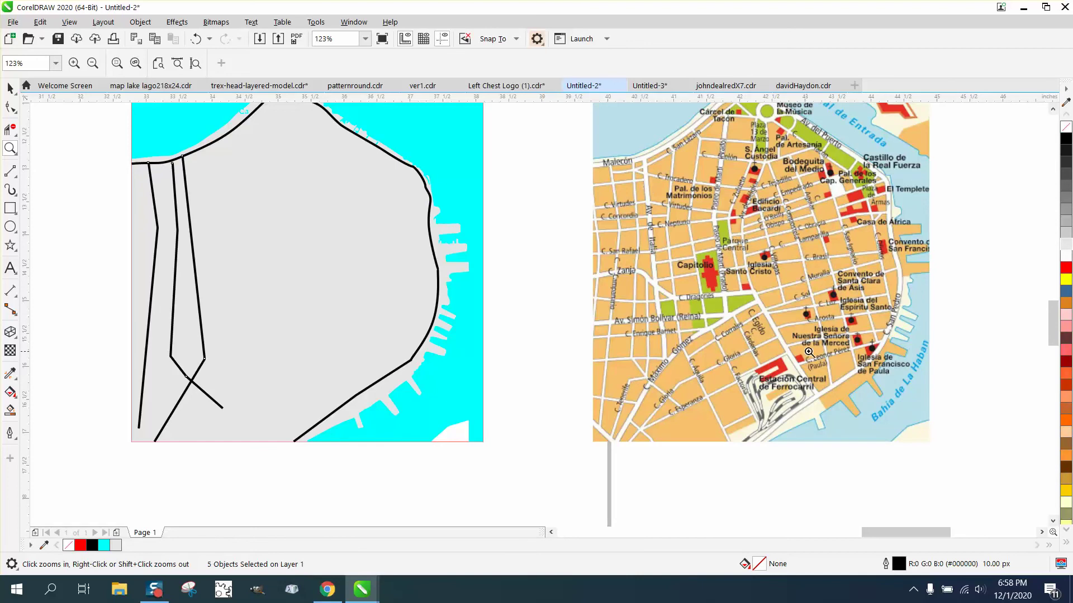
pyautogui.moveTo(829, 257); pyautogui.dragTo(921, 328)
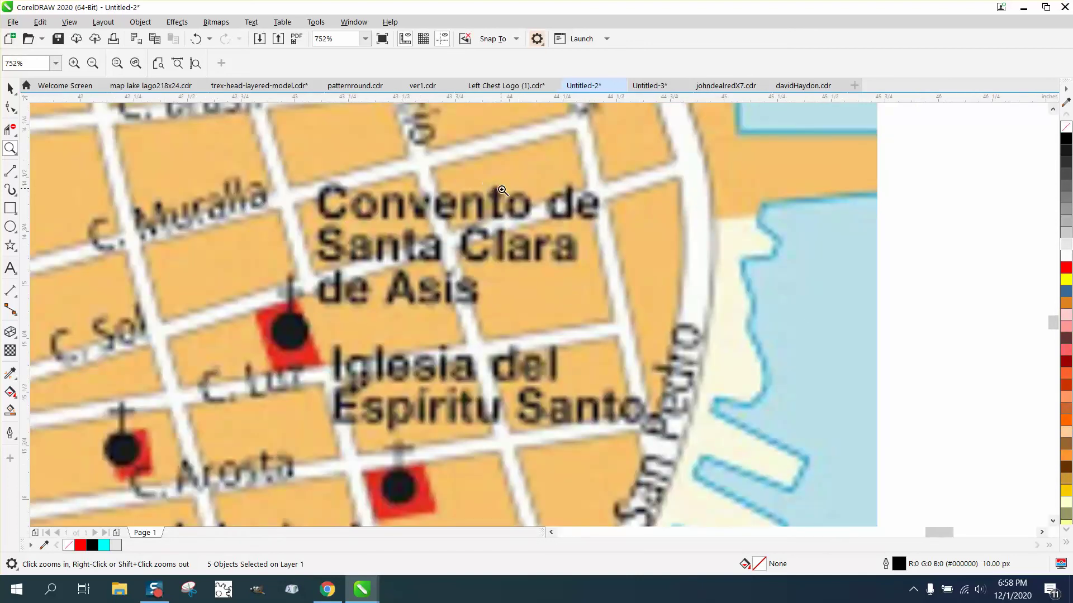
pyautogui.scroll(-5, 489, 190)
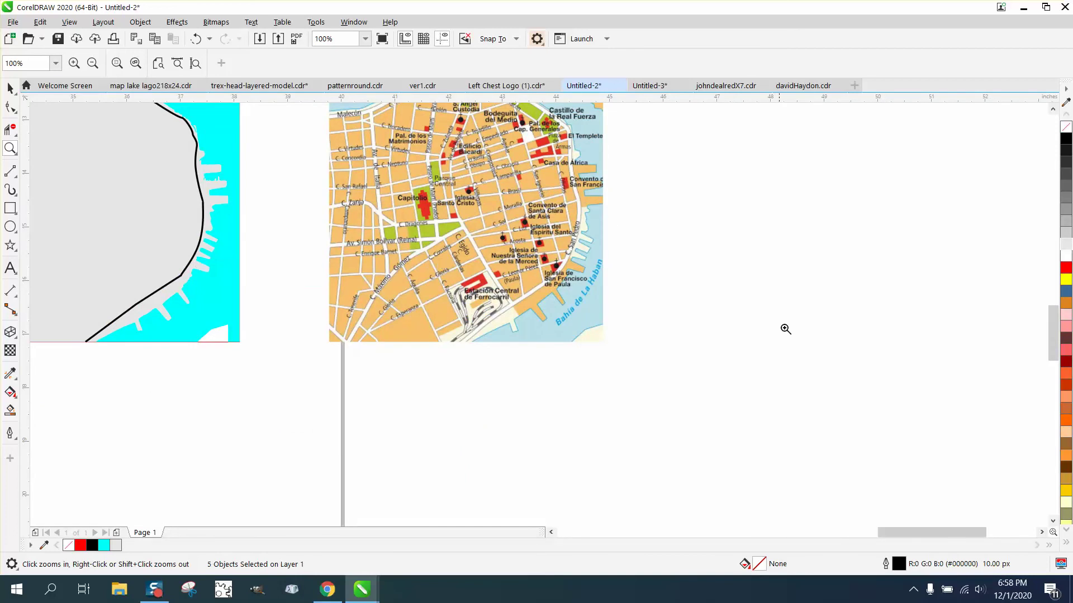
pyautogui.click(93, 63)
pyautogui.click(10, 87)
pyautogui.click(500, 229)
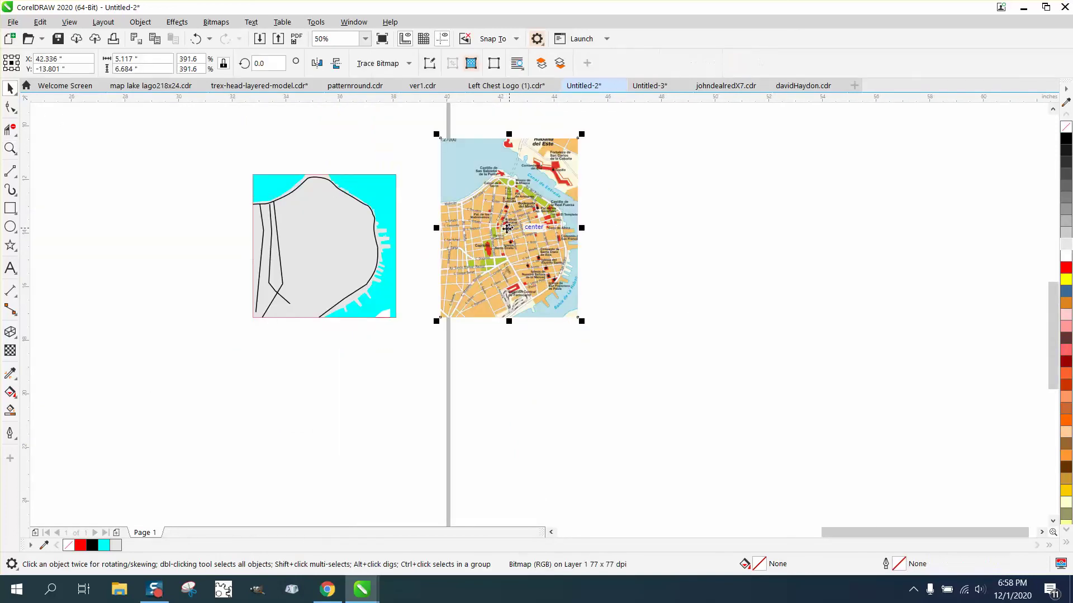
pyautogui.hotkey('ctrl', 'z')
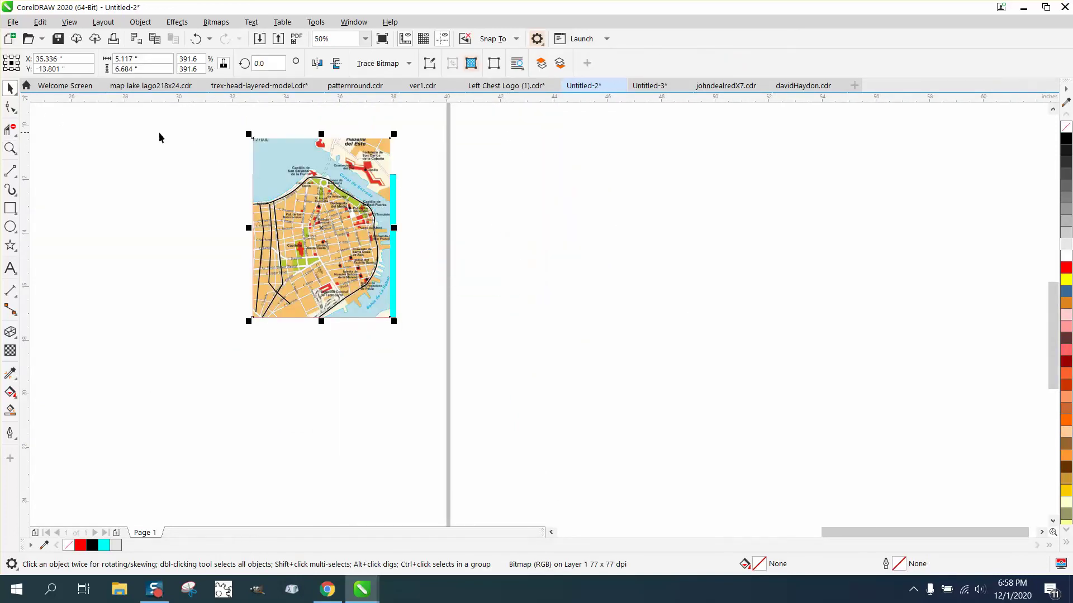
pyautogui.click(10, 148)
pyautogui.moveTo(330, 247); pyautogui.dragTo(412, 285)
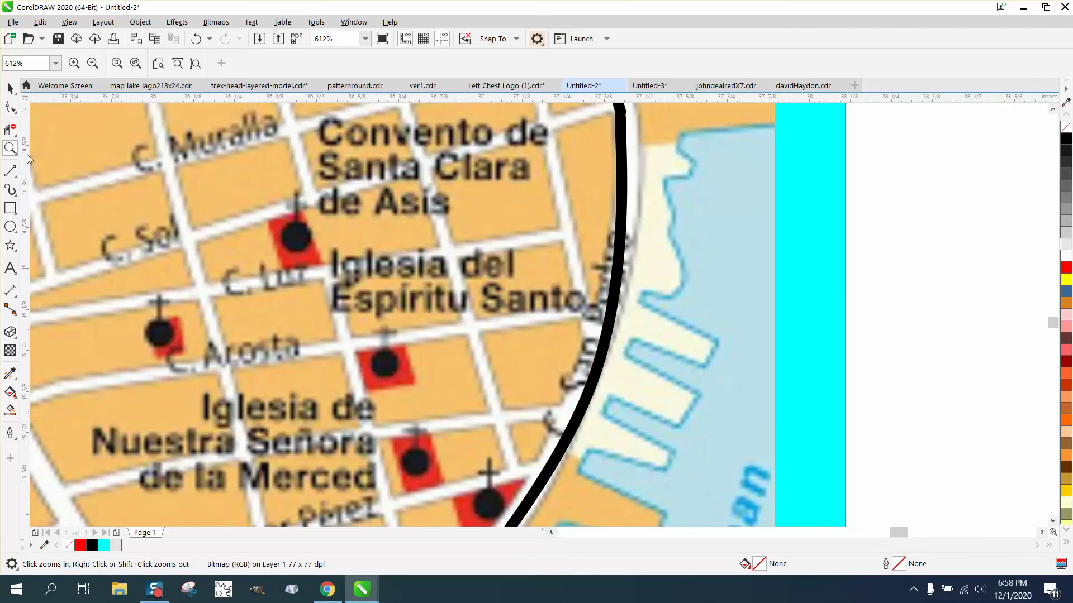
# Draw a small black-filled circle over the church dot by Santa Clara de Asís
pyautogui.click(10, 208)
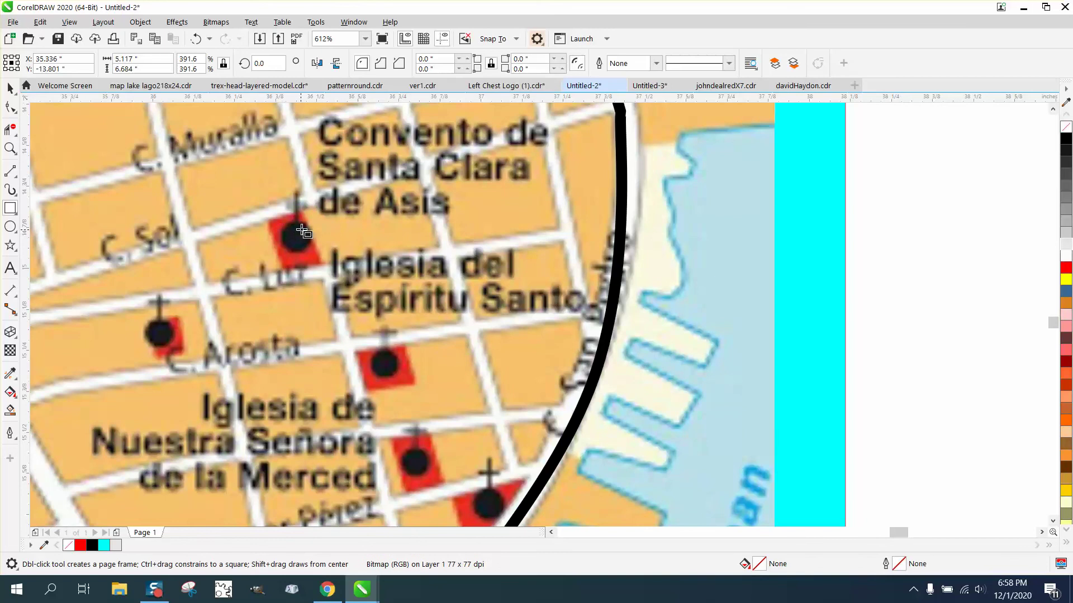
pyautogui.click(10, 227)
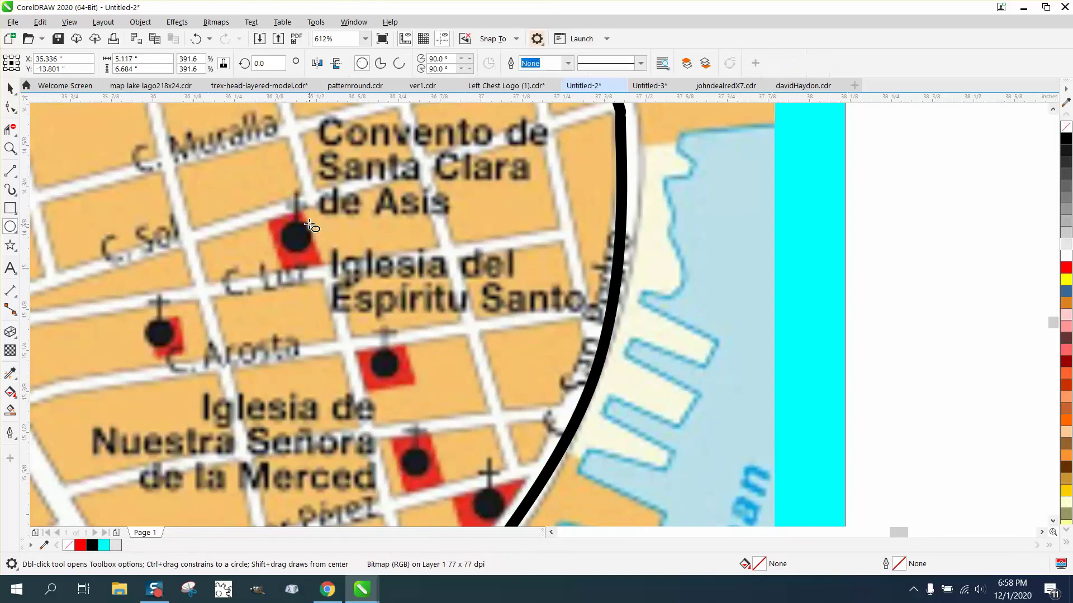
pyautogui.moveTo(310, 222); pyautogui.dragTo(281, 252)
pyautogui.scroll(-4, 288, 249)
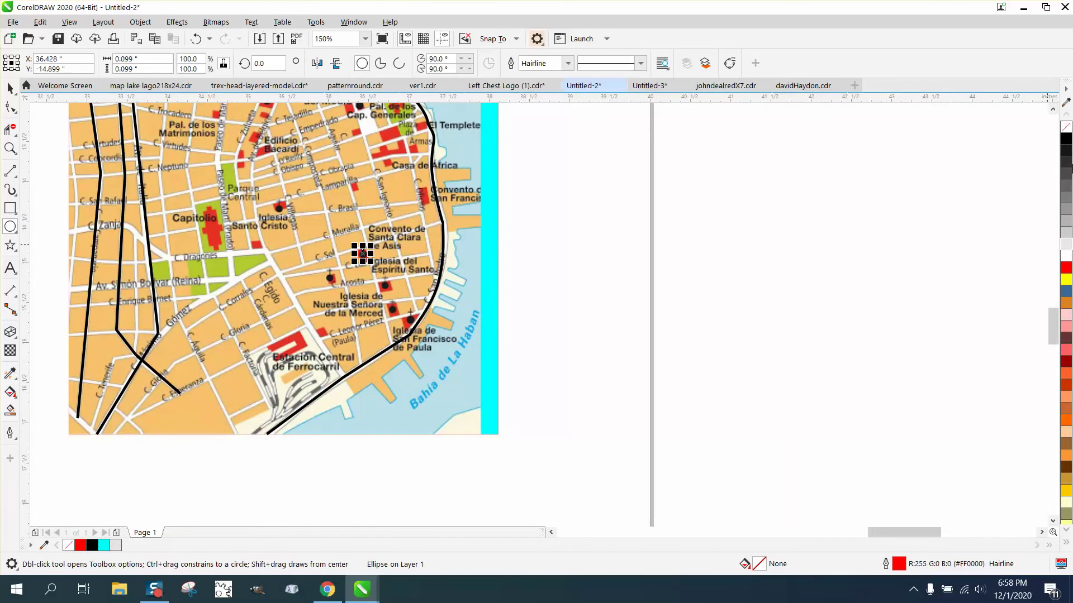
pyautogui.click(1066, 140)
pyautogui.press('space')
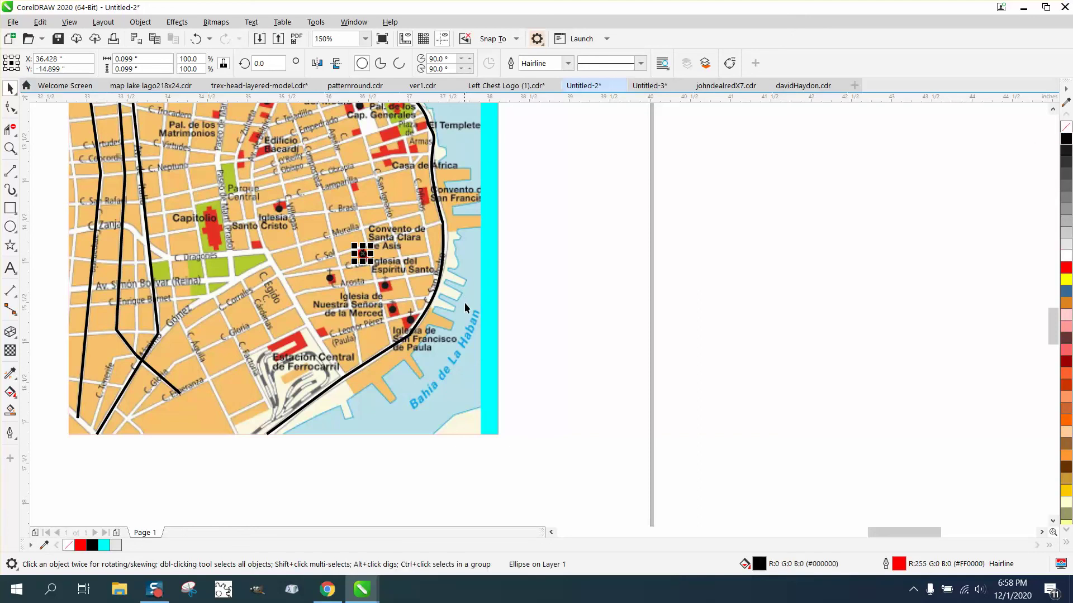
pyautogui.scroll(-2, 475, 321)
pyautogui.scroll(-2, 475, 320)
# Shift the map photo right to reveal the tracing and its black church dot
pyautogui.click(468, 212)
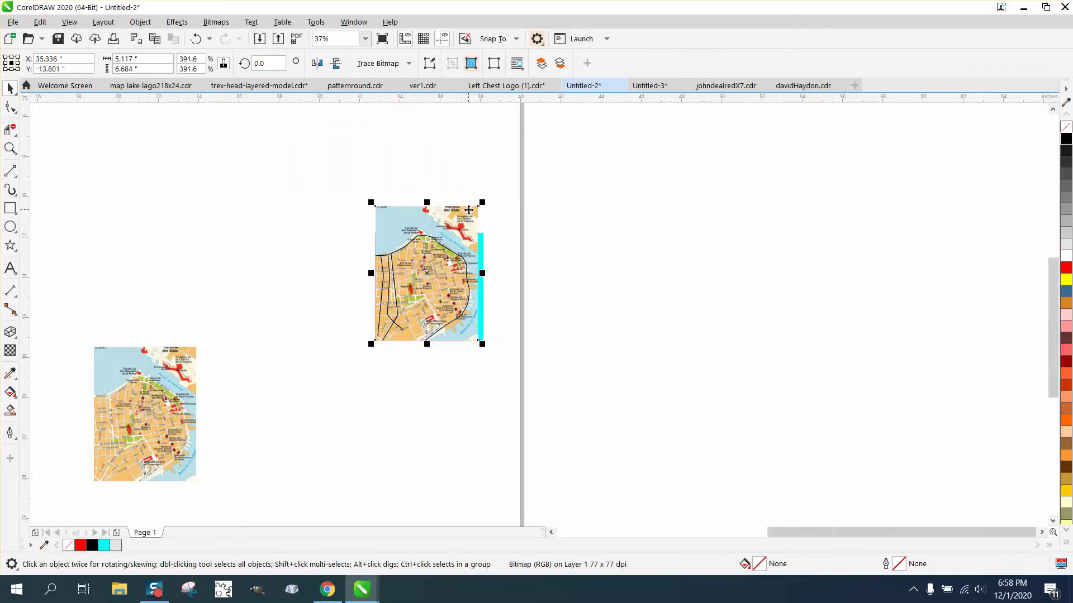
pyautogui.hotkey('shift', 'Right')
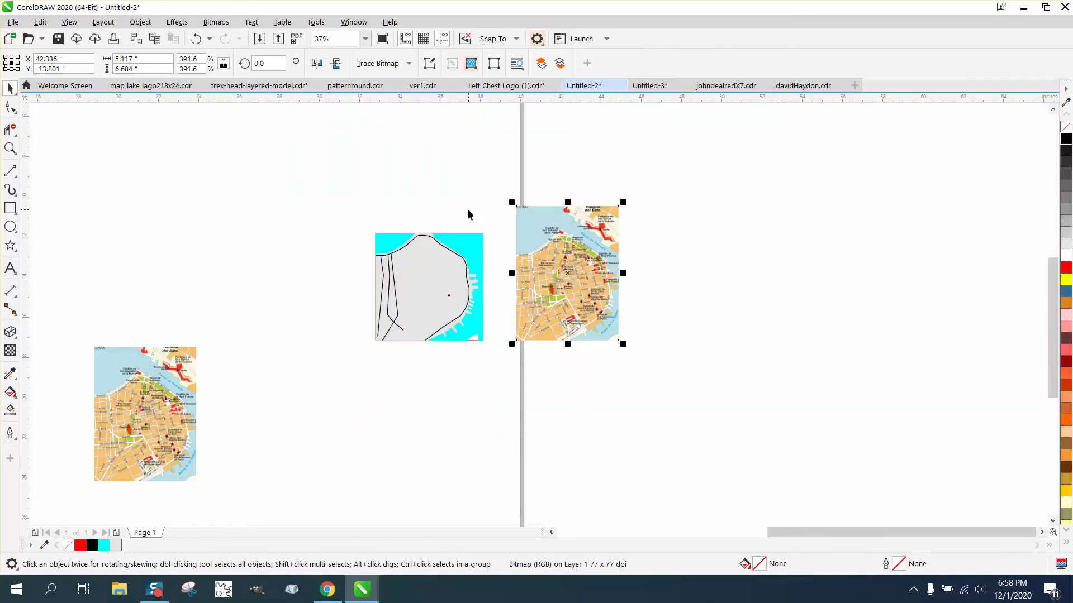
pyautogui.click(10, 148)
pyautogui.moveTo(347, 257)
pyautogui.mouseDown()
pyautogui.moveTo(374, 306)
pyautogui.moveTo(529, 353)
pyautogui.mouseUp()
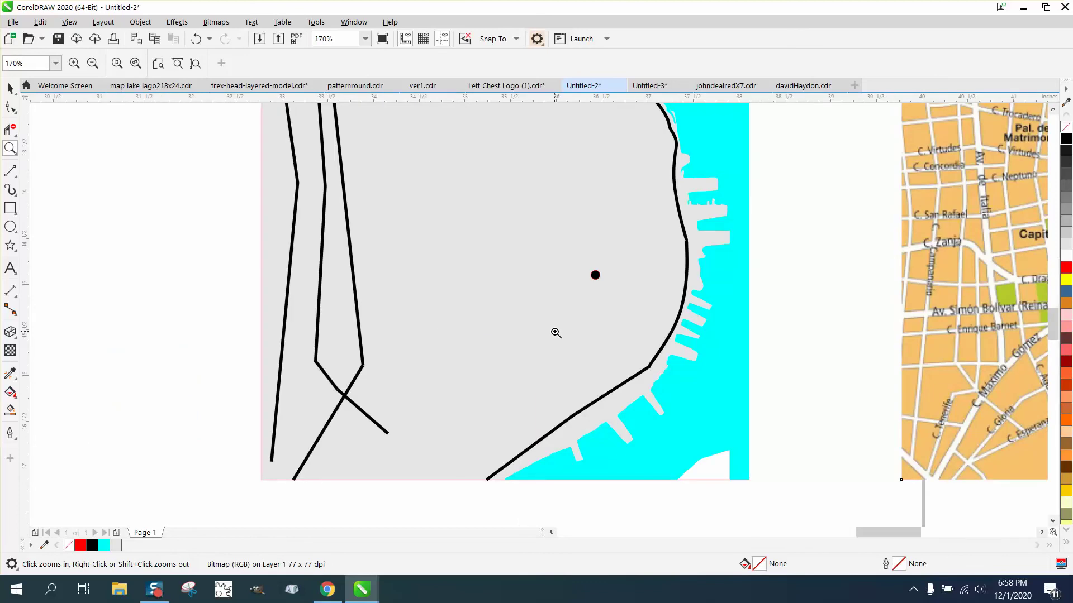
pyautogui.scroll(-2, 541, 331)
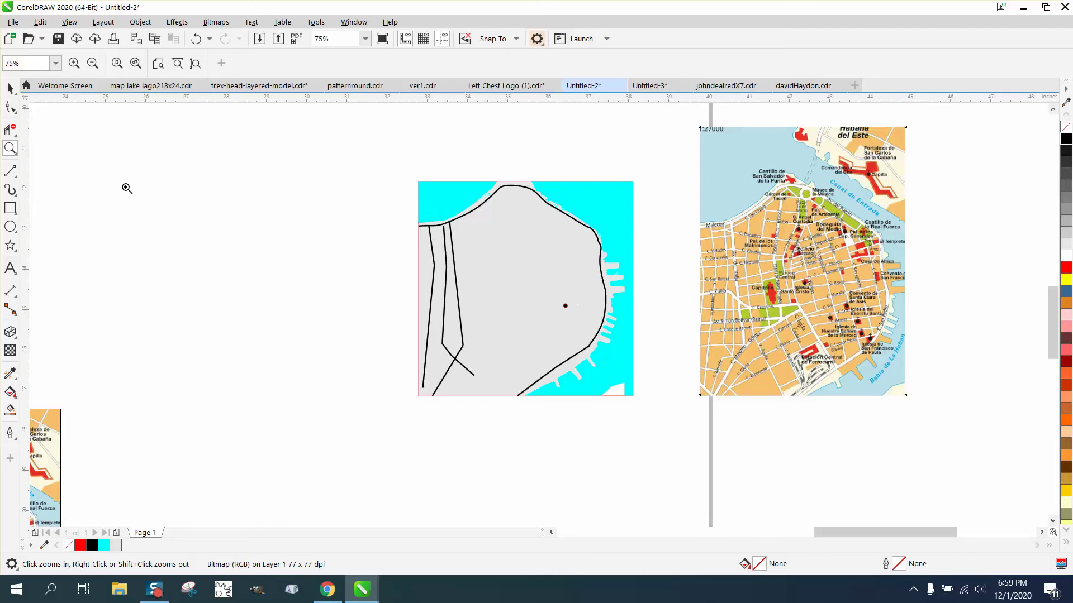
# Drag the middle road line's top node up so it meets the coastline outline
pyautogui.click(10, 88)
pyautogui.click(752, 265)
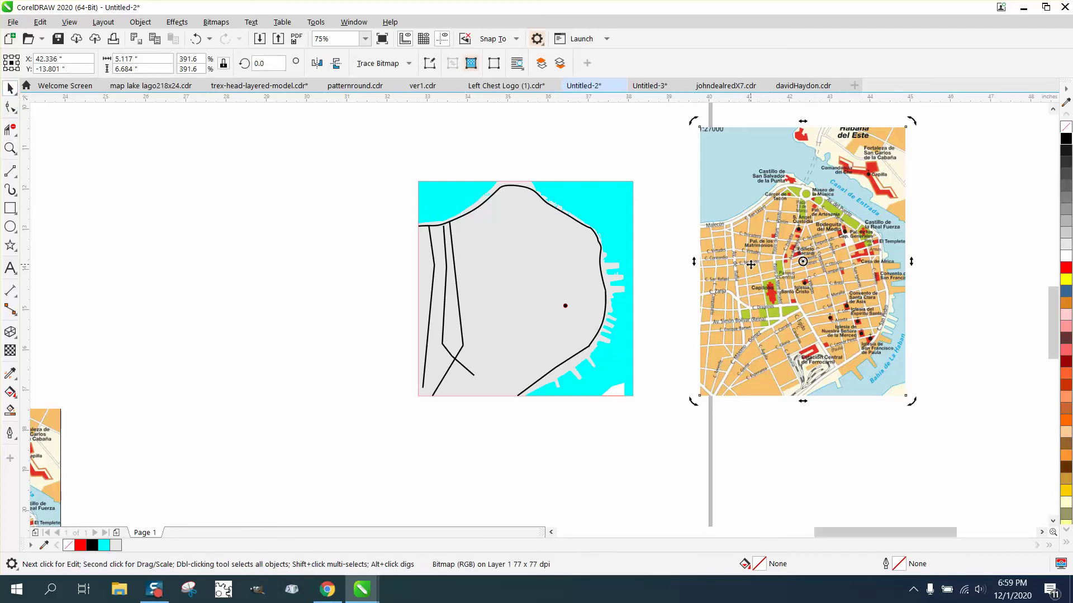
pyautogui.click(10, 148)
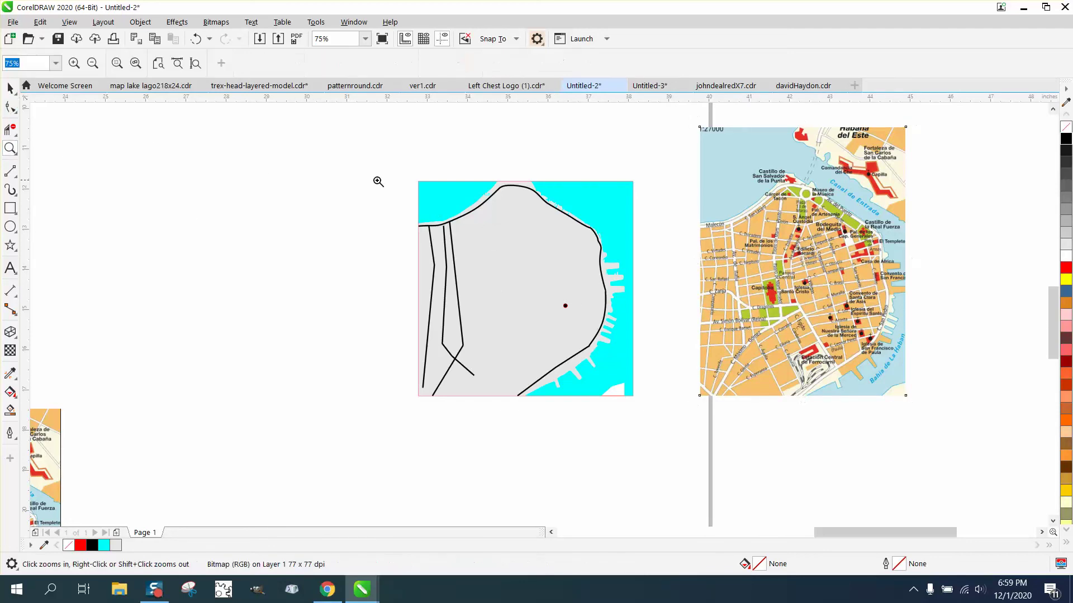
pyautogui.moveTo(401, 195); pyautogui.dragTo(527, 261)
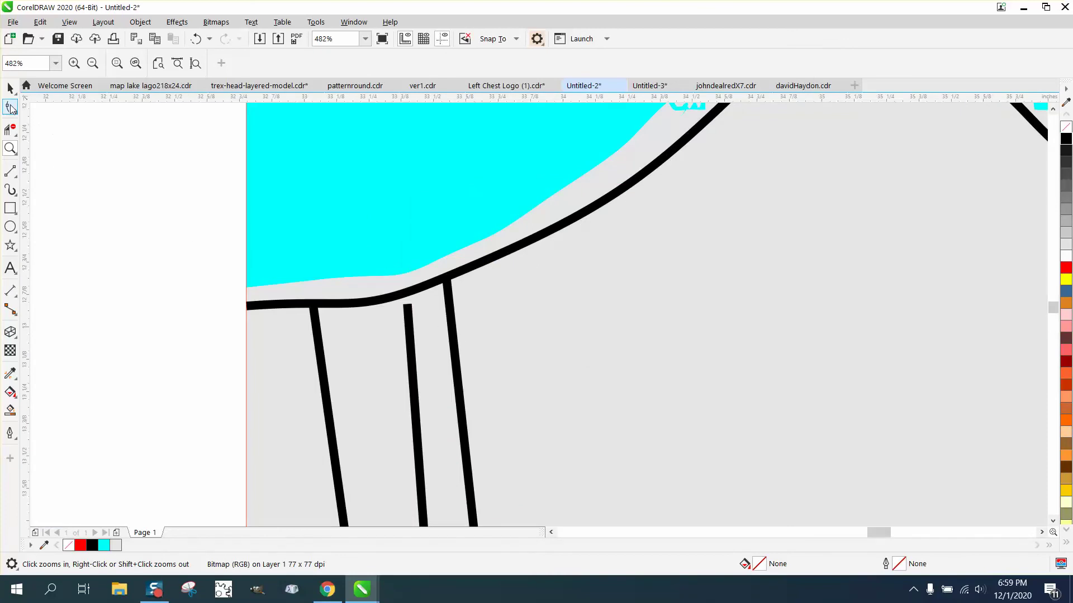
pyautogui.click(10, 107)
pyautogui.click(409, 311)
pyautogui.moveTo(408, 306); pyautogui.dragTo(407, 294)
pyautogui.scroll(-6, 416, 302)
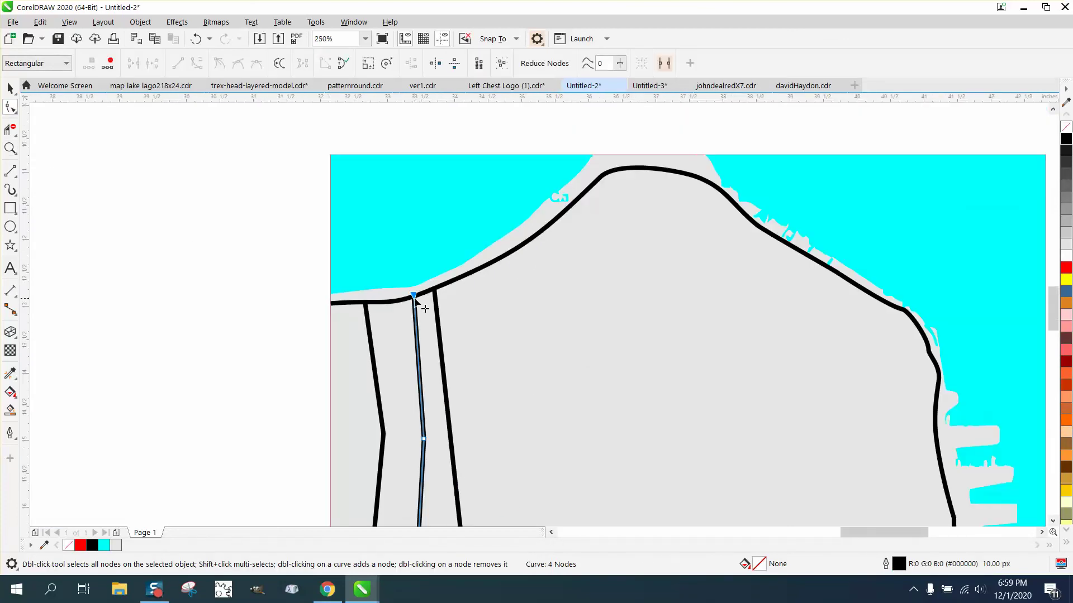
pyautogui.scroll(-3, 287, 295)
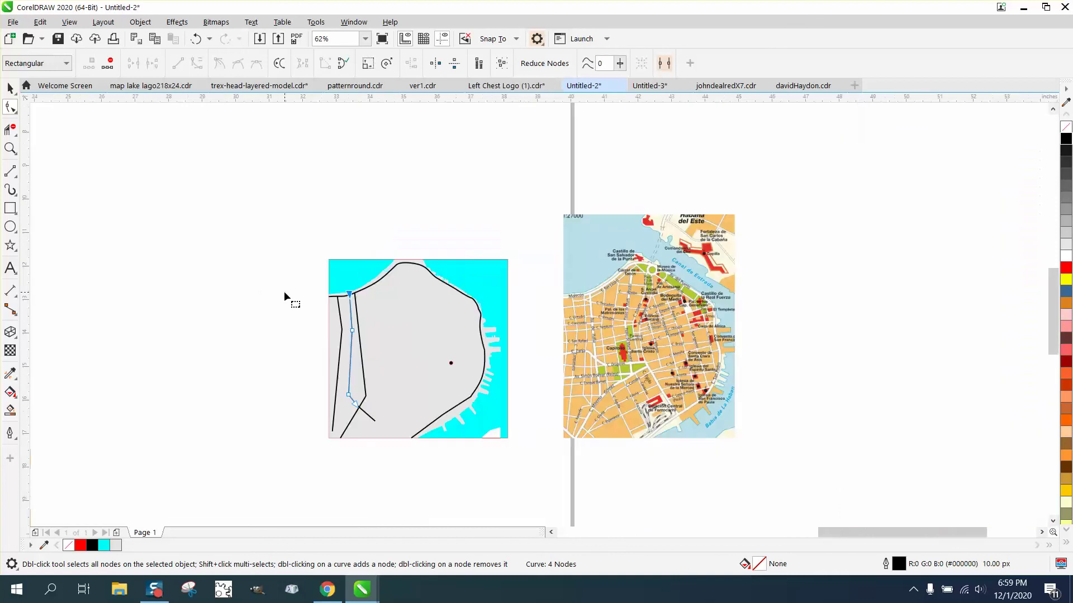